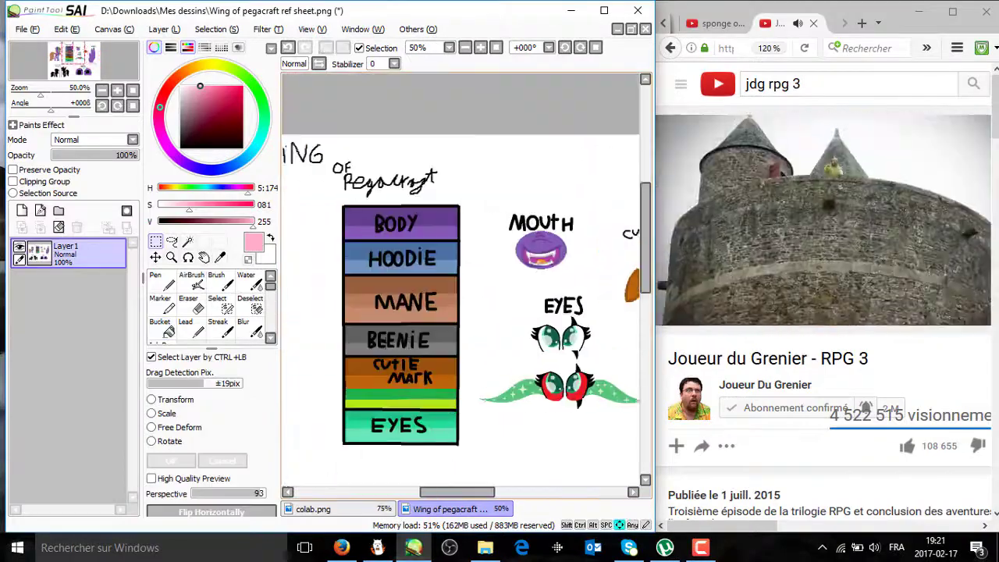
- In colab.png, outline curved markings along the inner edge of the pony's ear with the 4.5 px linework Curve tool
scroll(328, 348, up, 4)
click(313, 509)
click(480, 47)
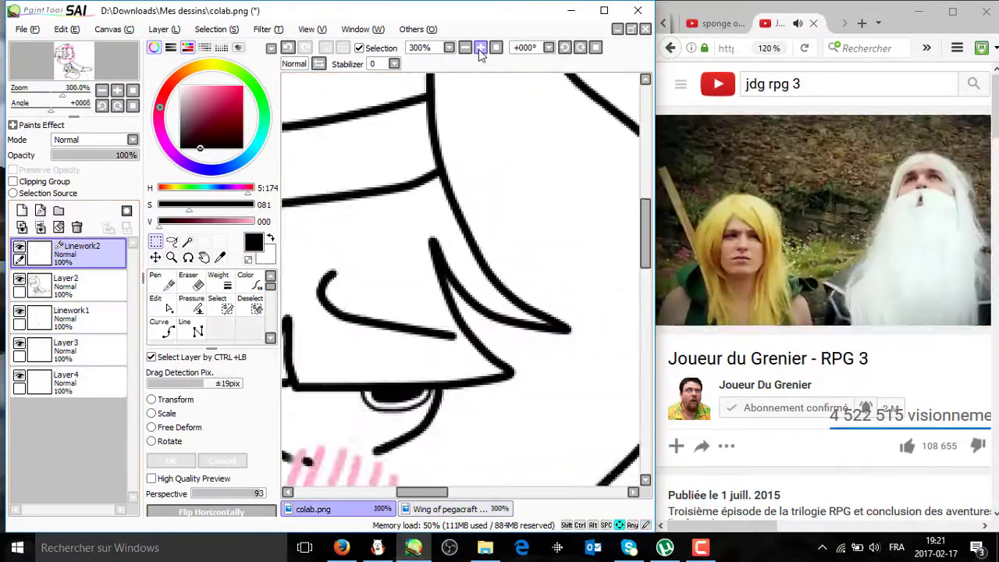
click(479, 48)
click(168, 330)
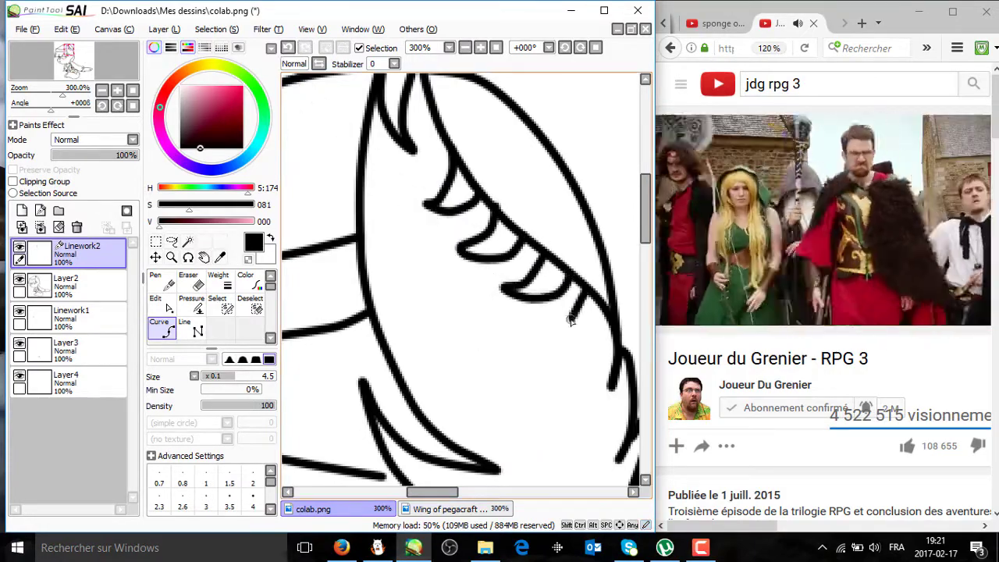
- Fill the ear markings with black on a new layer beneath their linework and merge them into the line art
click(842, 237)
click(38, 211)
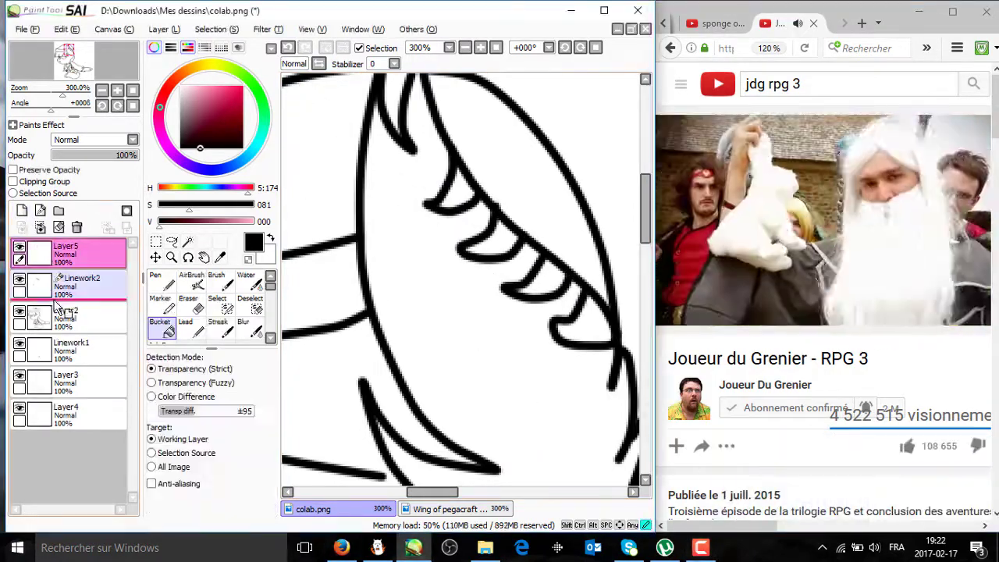
drag(53, 253, 65, 293)
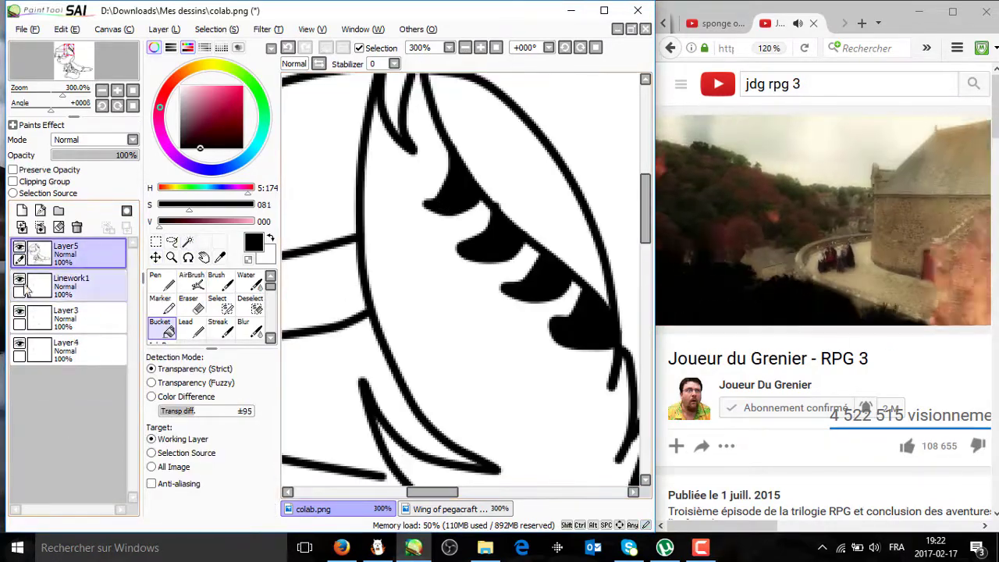
- Consult the wing markings on the Wing of pegacraft ref sheet and outline three small stripes near the wing tip in colab.png
click(453, 509)
click(312, 509)
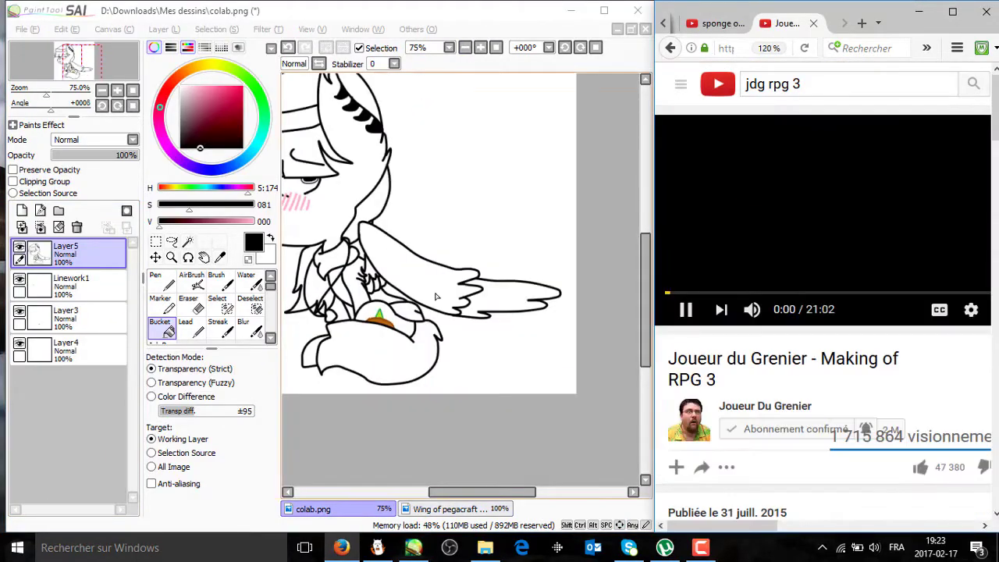
click(480, 48)
click(452, 509)
click(480, 47)
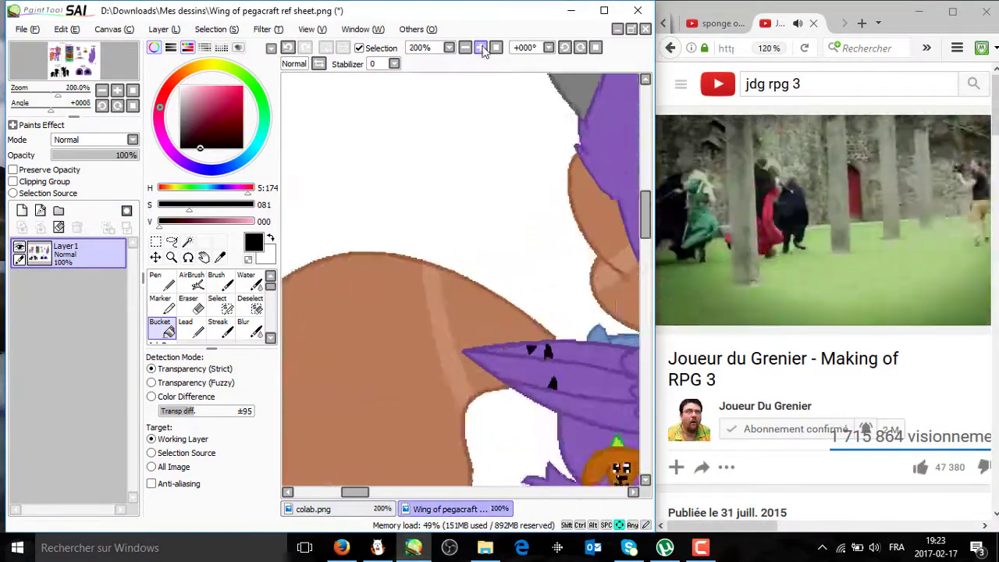
click(481, 47)
click(312, 509)
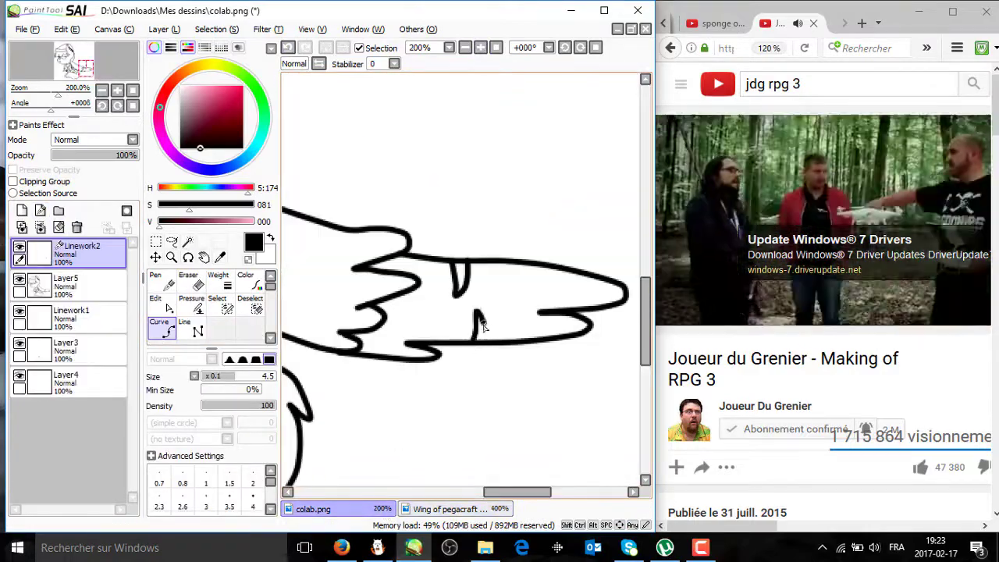
drag(482, 326, 484, 341)
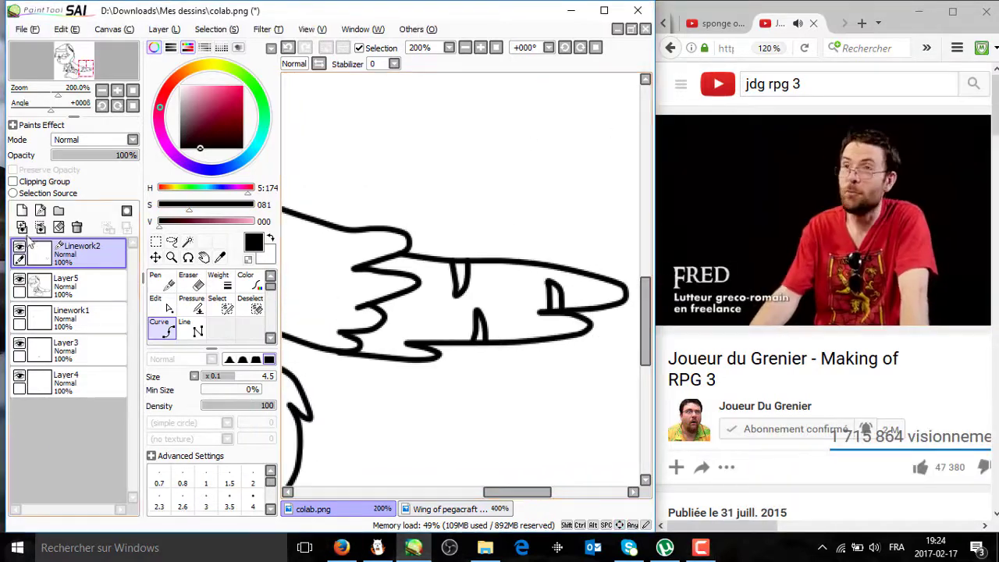
- Select the insides of the three wing-tip markings, fill them with black on a new layer and merge it into the line art
scroll(467, 235, up, 2)
key(s)
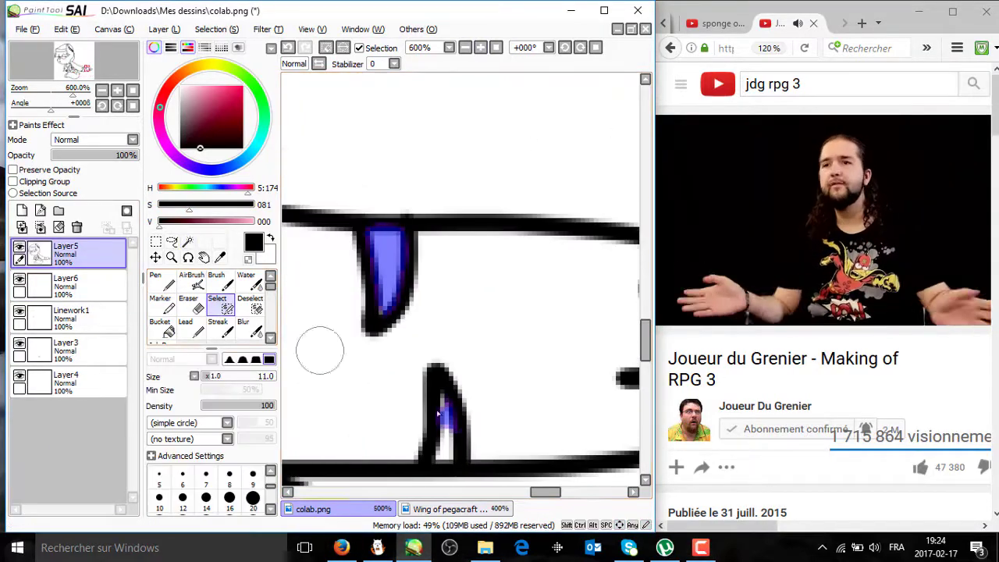
click(464, 47)
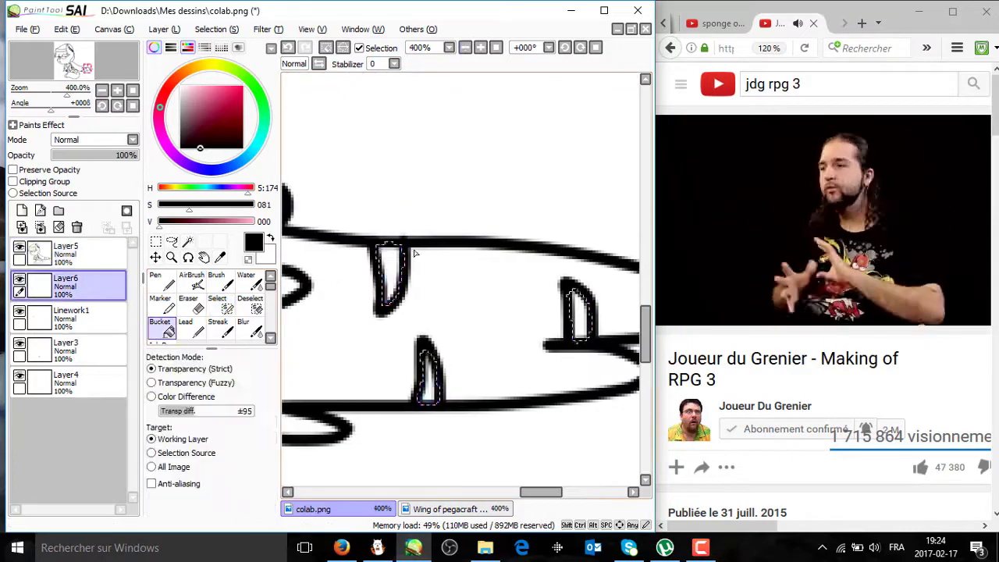
key(ctrl+e)
key(ctrl+minus)
key(ctrl+minus)
key(ctrl+minus)
key(ctrl+minus)
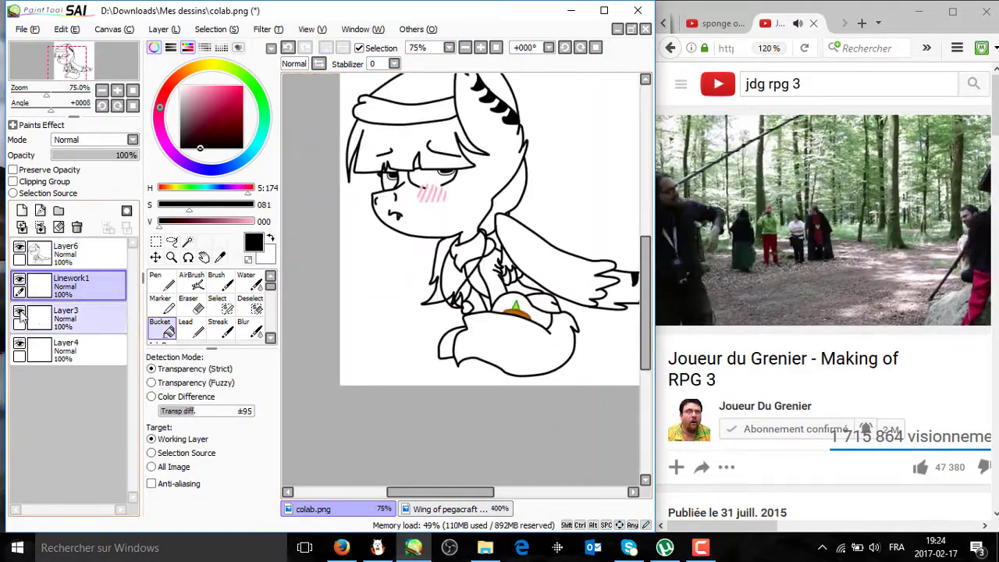
- On the line art layer, bridge the open line beneath the pony's eye with a 6 px selection stroke
click(66, 250)
scroll(425, 258, up, 4)
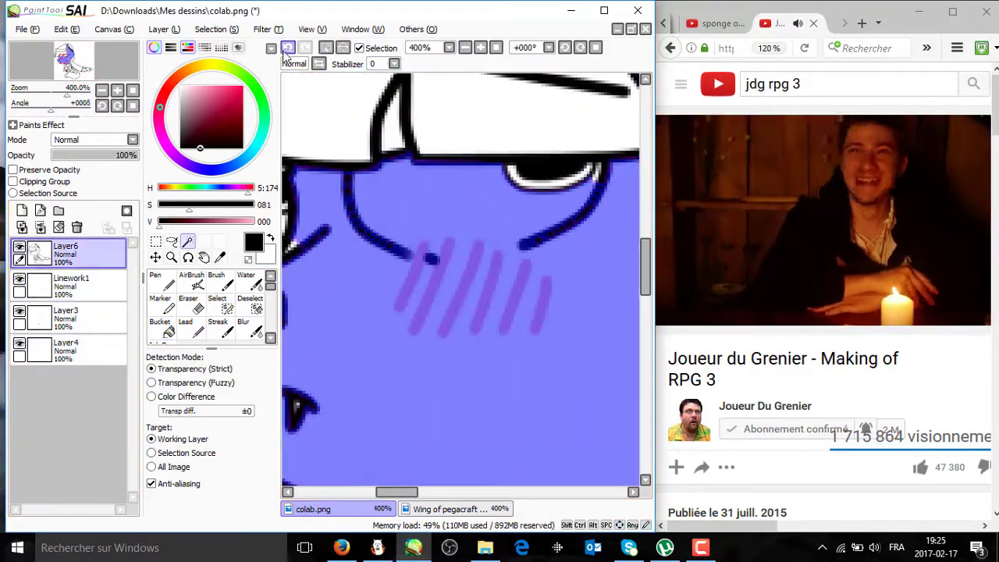
key(s)
scroll(419, 261, down, 3)
key(w)
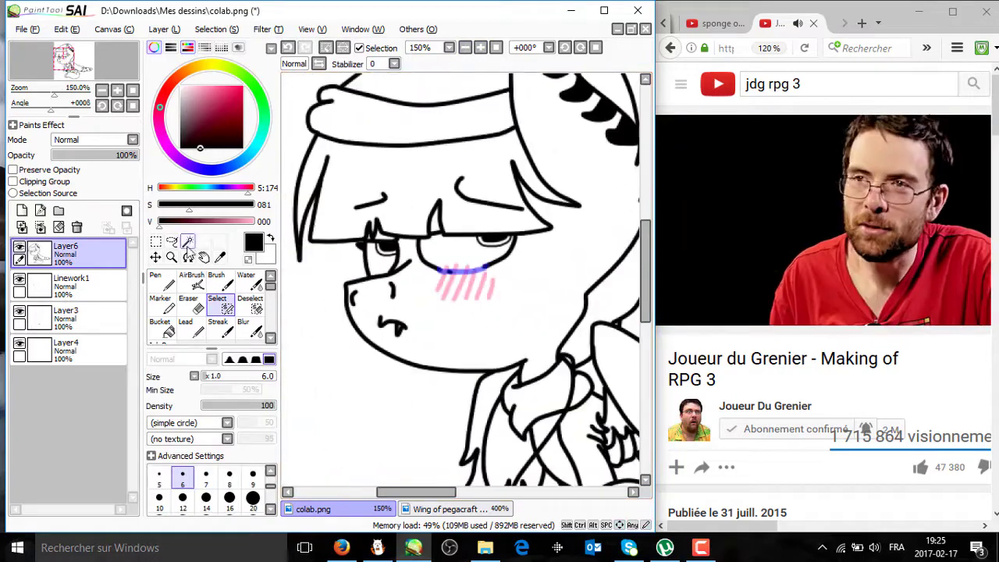
- Select the pony's face and ear with the Magic Wand and refine the selection around the hair and cheek tufts
click(382, 221)
scroll(381, 221, up, 3)
drag(451, 324, 469, 117)
click(480, 47)
click(480, 48)
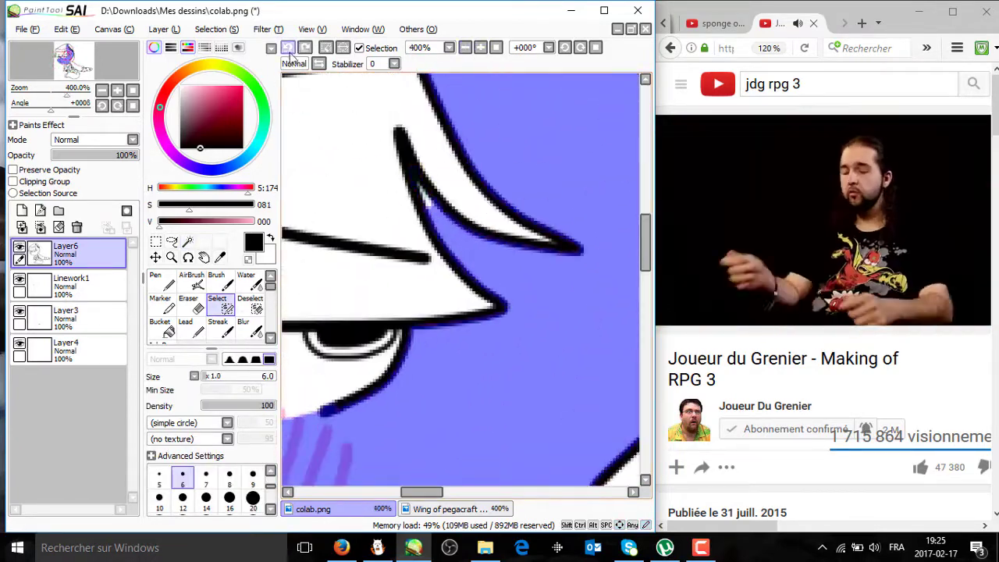
click(480, 48)
click(480, 48)
click(466, 48)
click(466, 47)
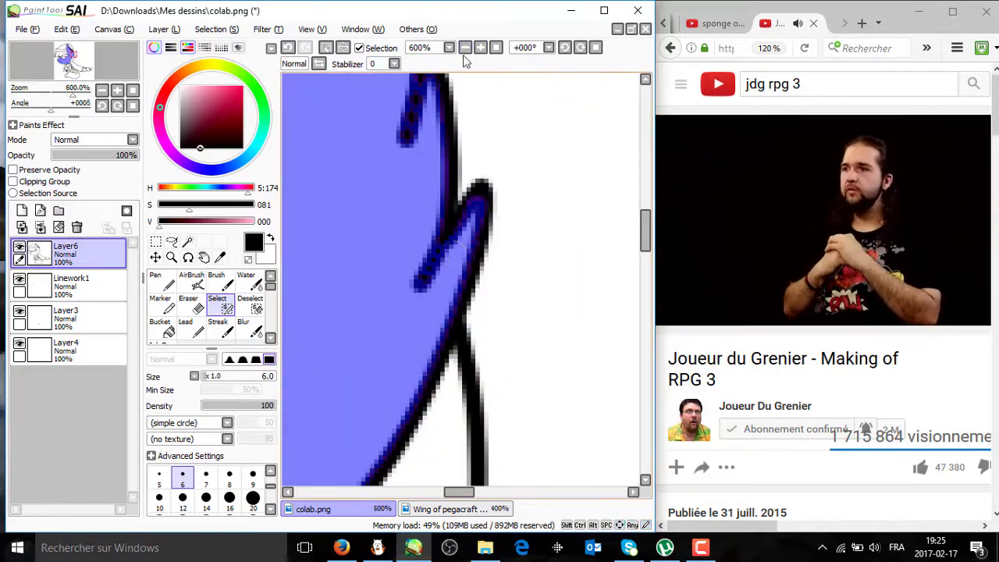
click(465, 47)
- Add the pony's hind foot and flank to the body selection with the Magic Wand
click(481, 47)
click(480, 48)
click(480, 48)
click(480, 48)
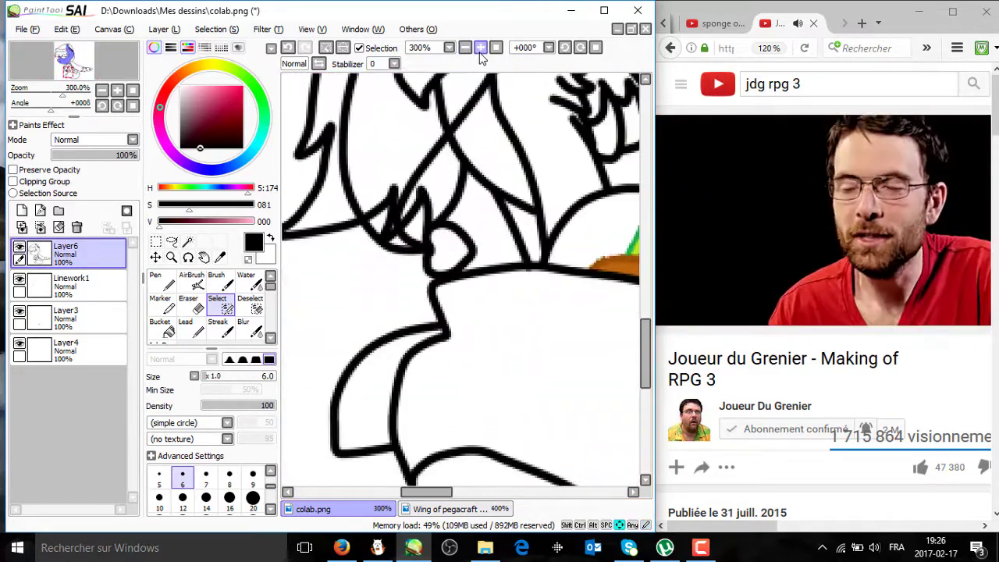
click(480, 47)
click(188, 242)
scroll(434, 227, down, 4)
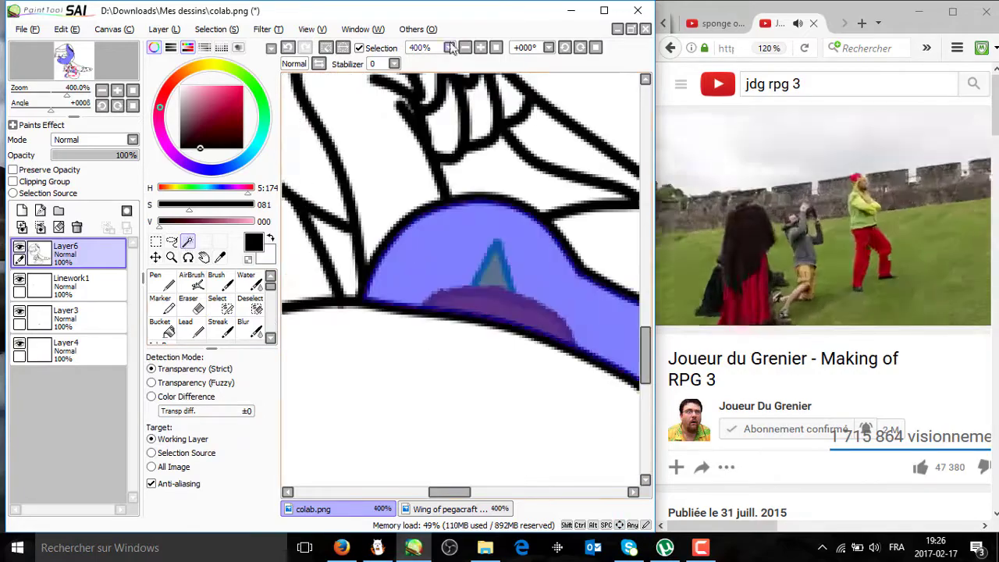
- Add the wing and the front paw's fingers to the body selection
scroll(549, 283, down, 1)
scroll(417, 121, up, 4)
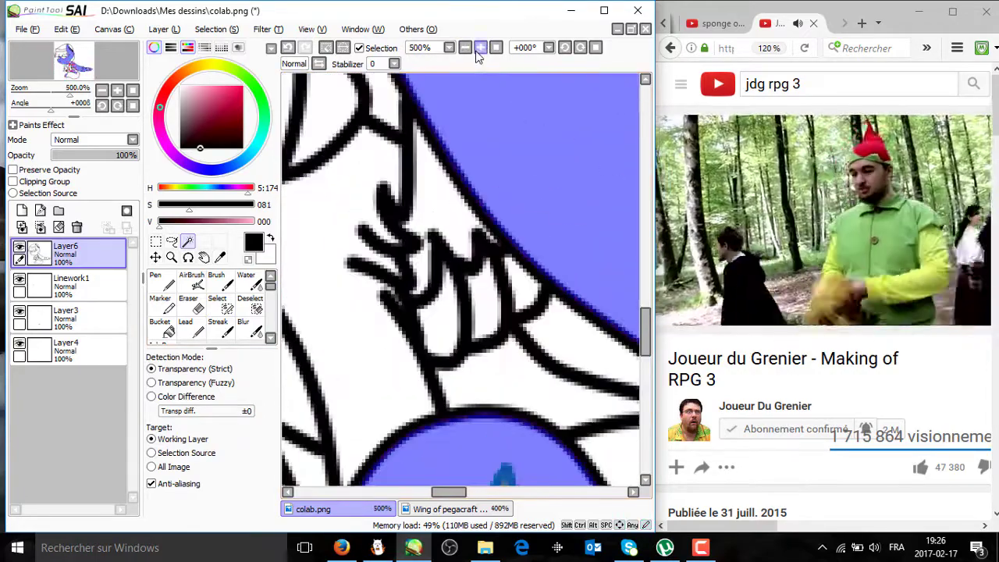
click(217, 298)
scroll(414, 260, down, 5)
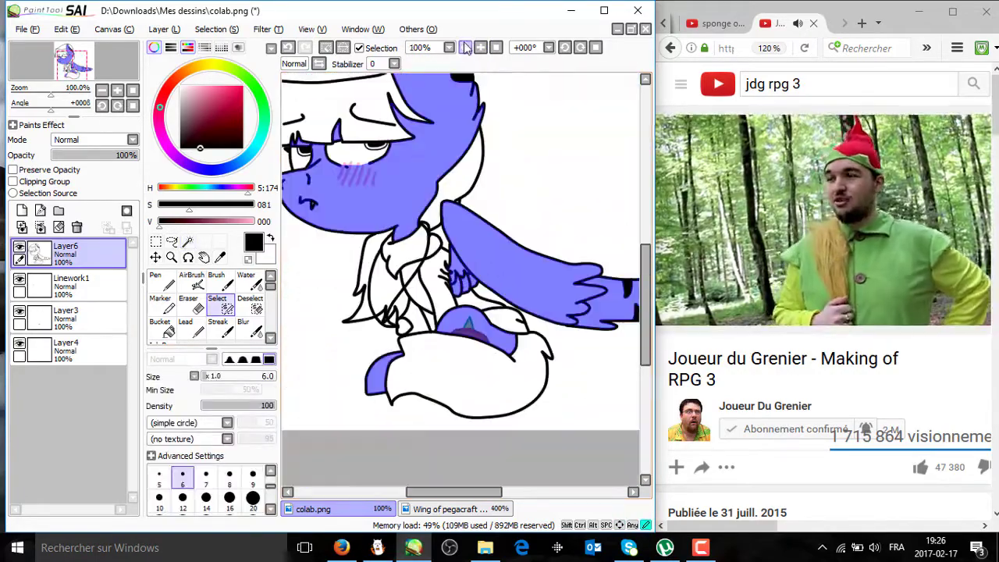
- Sample the body purple from the ref sheet and fill the pony's selected flank with it on Layer4 of colab.png
click(453, 509)
scroll(413, 234, down, 4)
click(313, 509)
scroll(414, 211, down, 3)
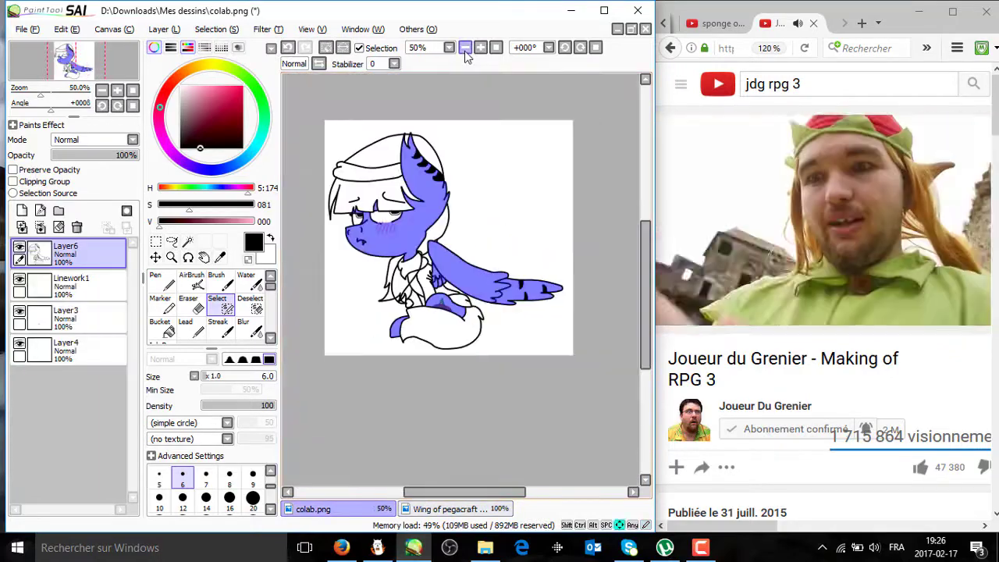
scroll(415, 211, up, 3)
click(452, 509)
scroll(351, 390, up, 2)
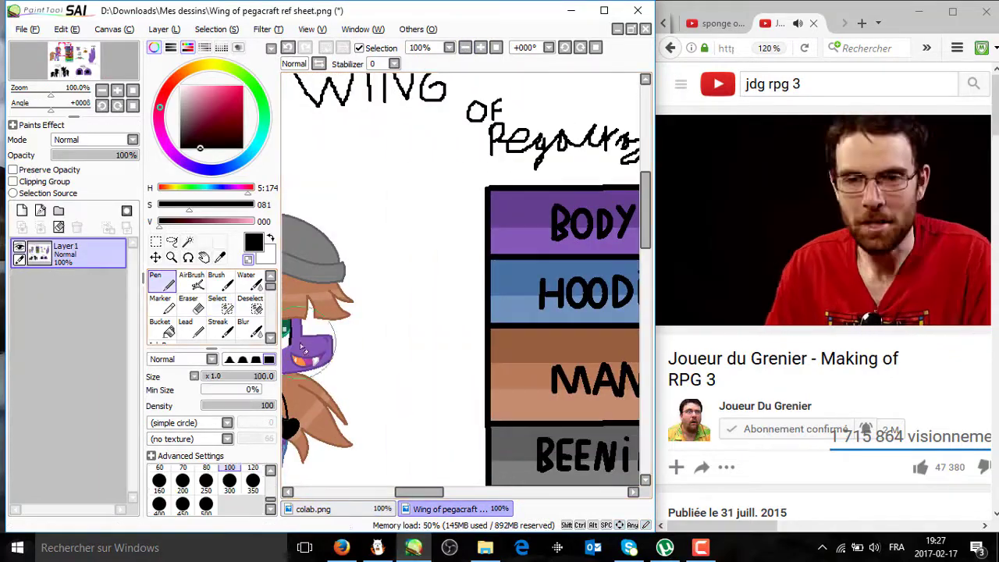
click(312, 509)
click(481, 47)
click(465, 48)
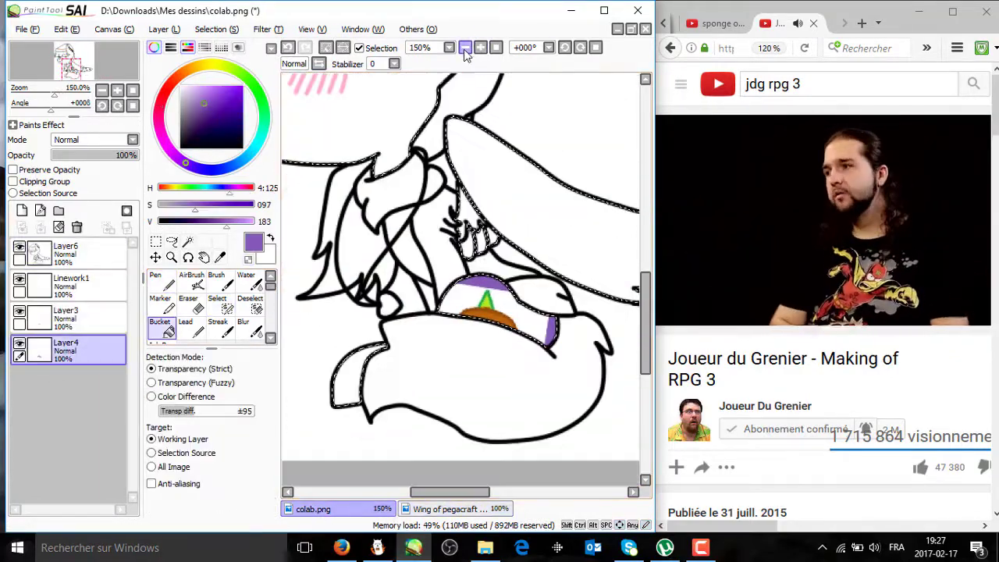
- On the ref sheet, select the inside of the dog cutie mark's pointed hat and fill it with the lime green
scroll(356, 376, down, 3)
scroll(411, 218, up, 3)
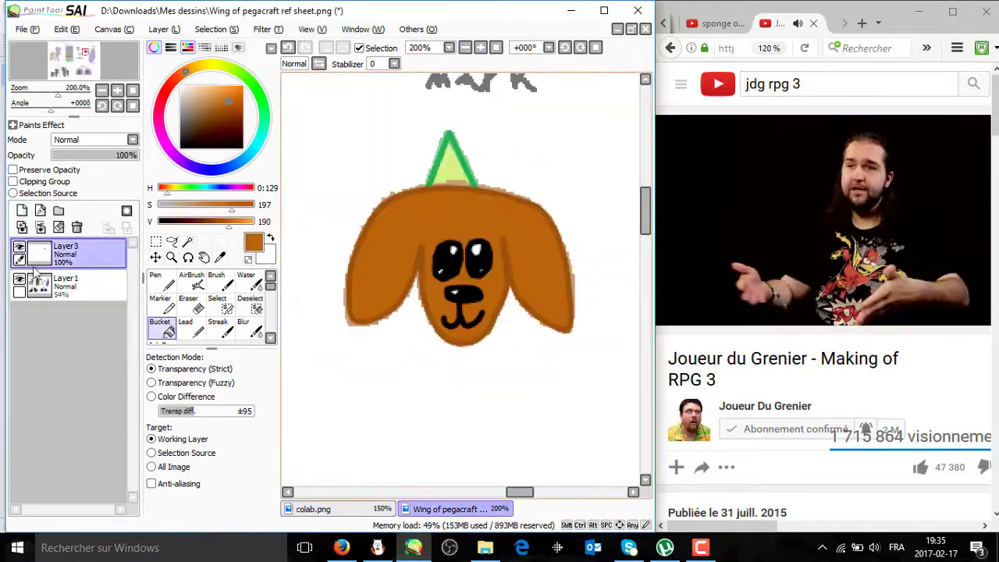
click(479, 48)
click(479, 47)
scroll(351, 156, up, 3)
click(189, 243)
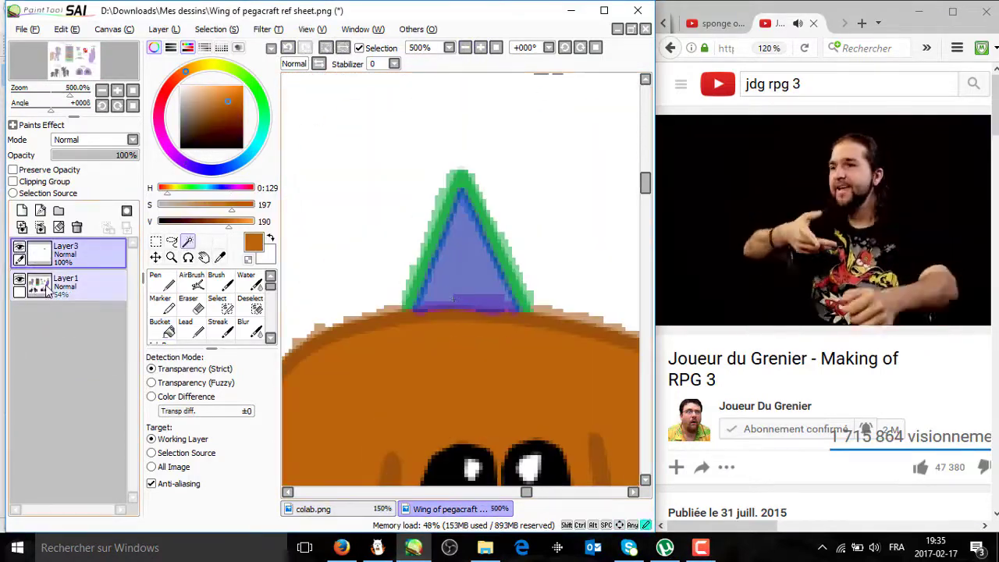
key(n)
alt+click(433, 257)
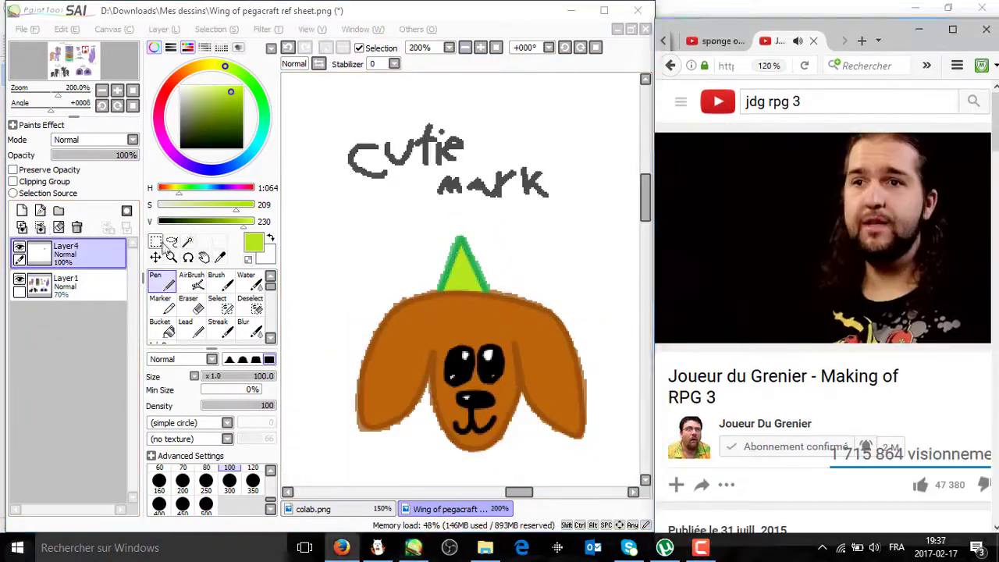
- Copy the dog cutie mark from the ref sheet and paste it into colab.png on a new layer above Layer4
click(155, 258)
key(ctrl+a)
click(313, 509)
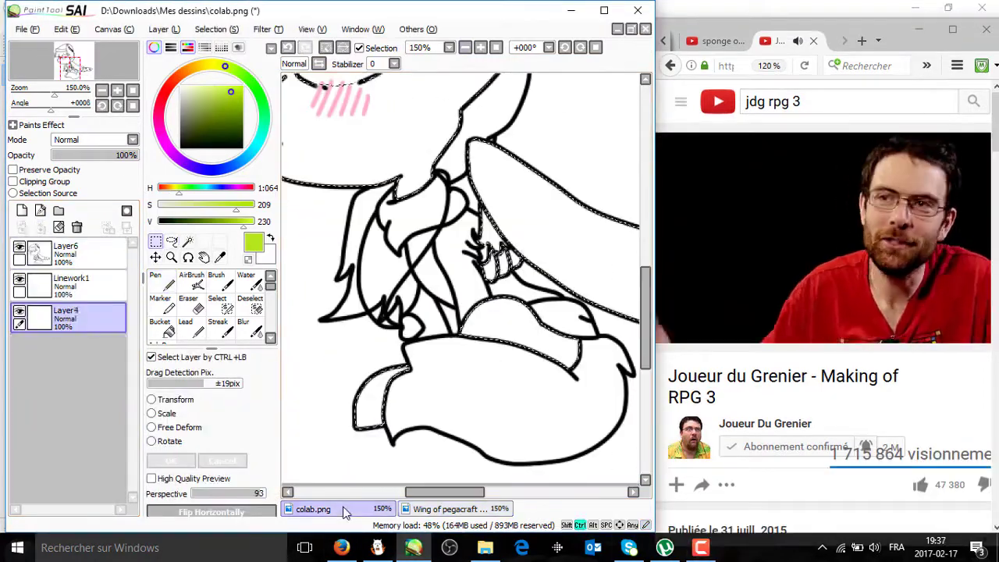
click(465, 47)
click(466, 48)
click(466, 47)
click(467, 48)
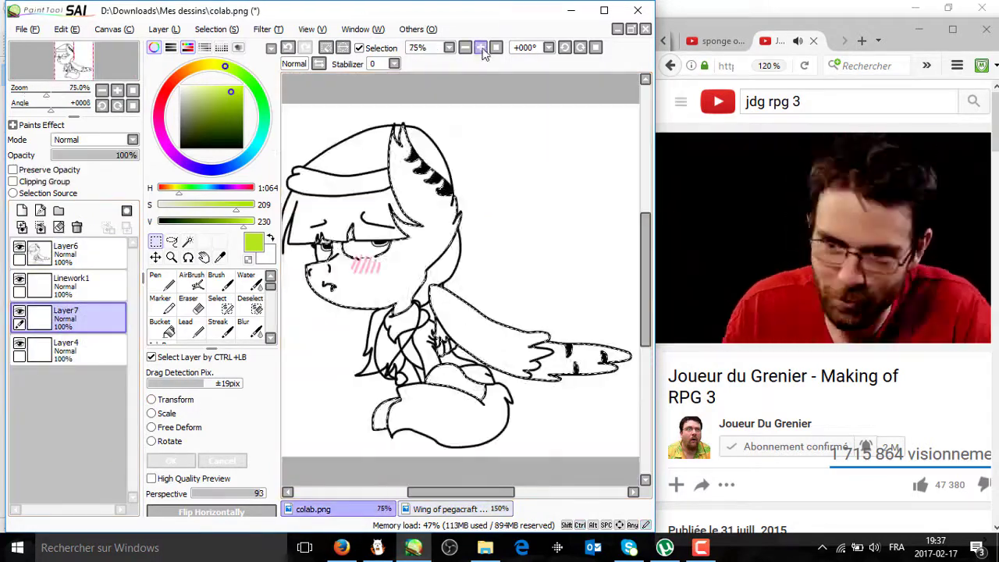
- Scale the pasted cutie mark down and position it over the pony's flank, straddling the top line of the tail
key(ctrl+t)
click(480, 47)
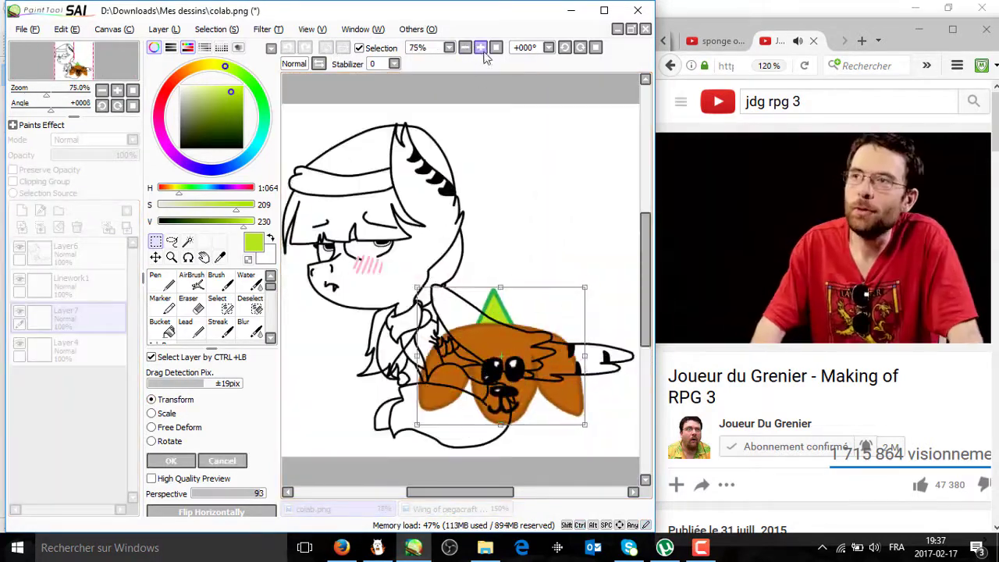
click(480, 47)
drag(578, 267, 486, 275)
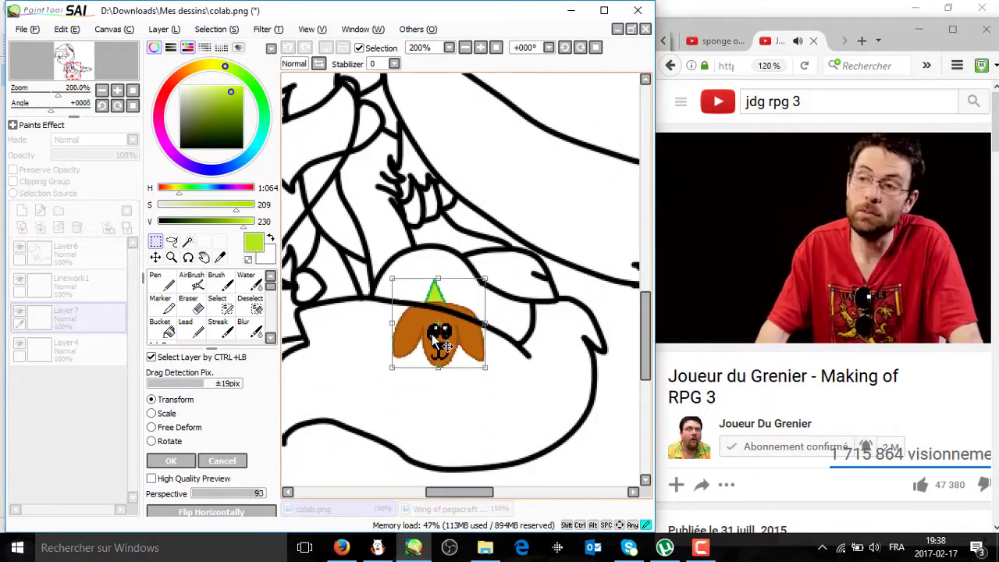
key(Return)
- Erase the parts of the cutie mark that extend below the flank onto the tail, using a 17 px Eraser
scroll(387, 326, up, 3)
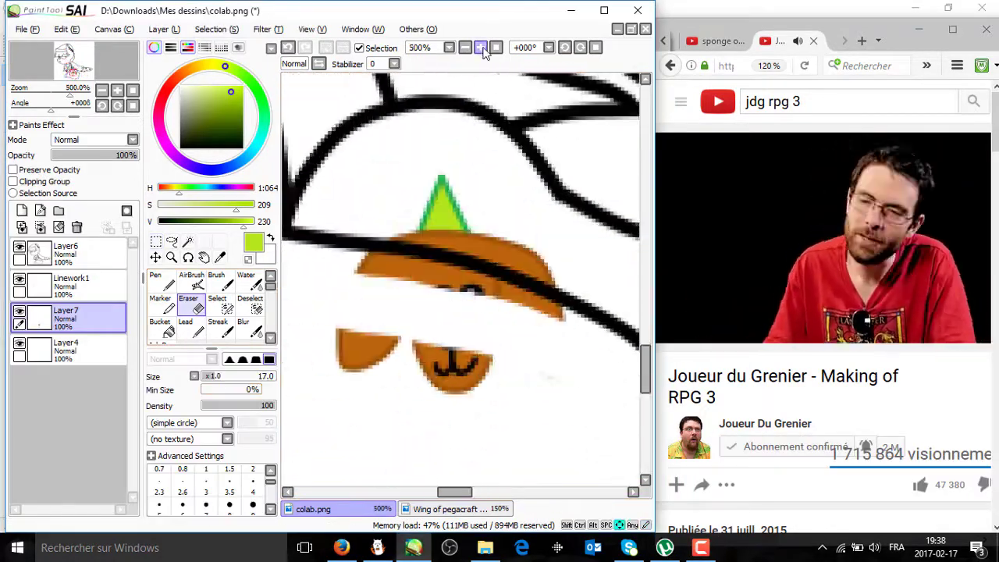
drag(437, 327, 536, 414)
scroll(442, 107, down, 5)
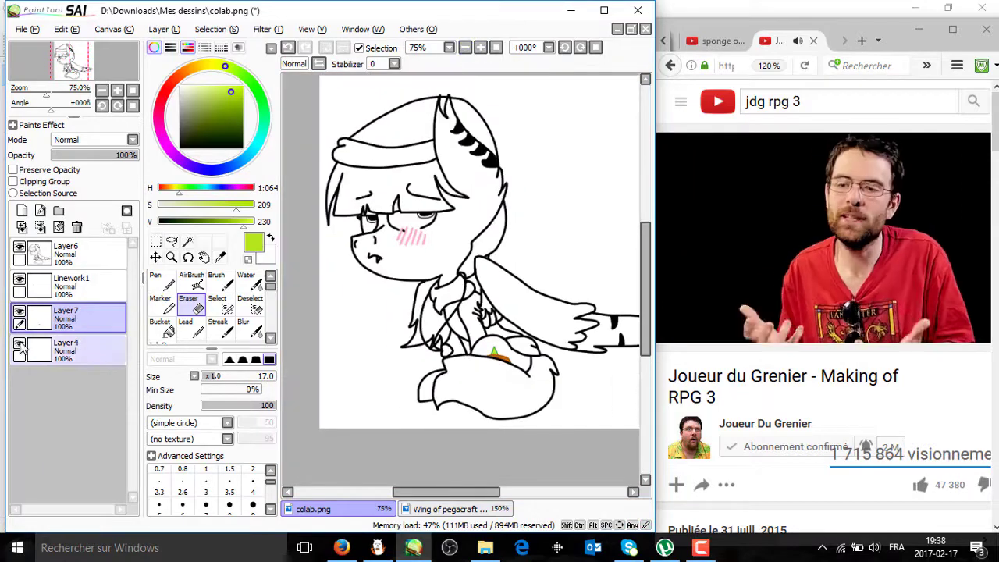
- On the Layer6 line art, bridge the open line beneath the eye across the blush with a 6 px selection stroke
click(66, 250)
click(187, 240)
click(406, 188)
click(480, 47)
click(480, 47)
click(480, 47)
click(481, 47)
click(480, 47)
click(326, 47)
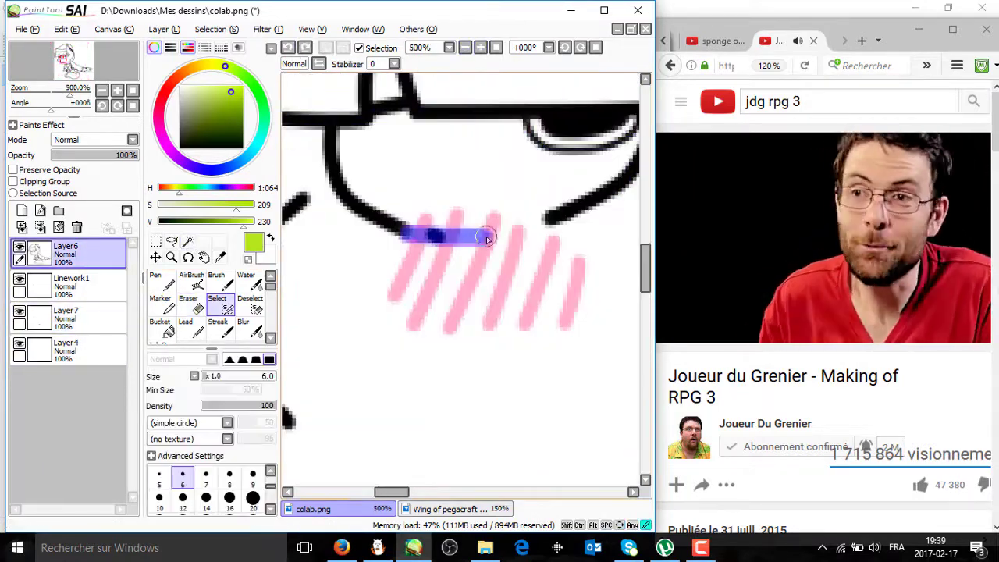
- Select the pony's face, ear, wing, flank and leg areas on Layer6 with the Magic Wand set to Transparency (Strict)
click(480, 47)
click(481, 47)
scroll(447, 87, down, 4)
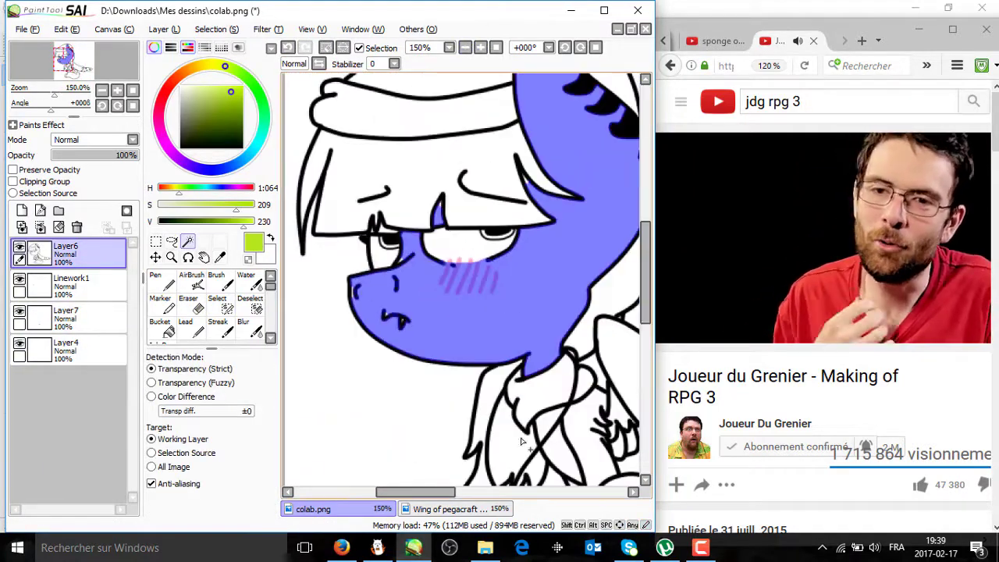
scroll(469, 88, down, 2)
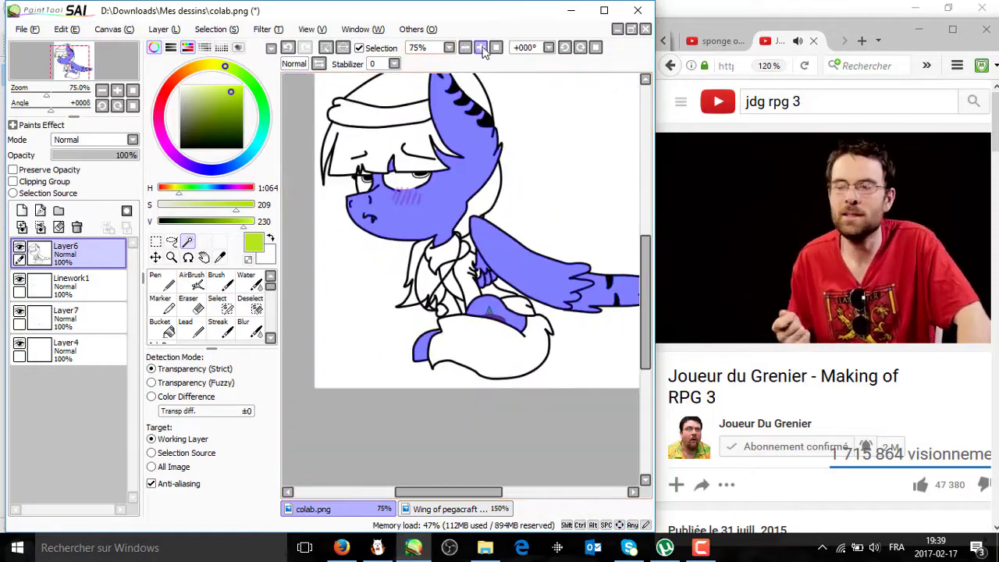
- Fill the remaining gaps in the coat selection around the muzzle, ear, wing and small feathers with the 6 px Select brush
scroll(476, 117, up, 5)
scroll(486, 158, down, 1)
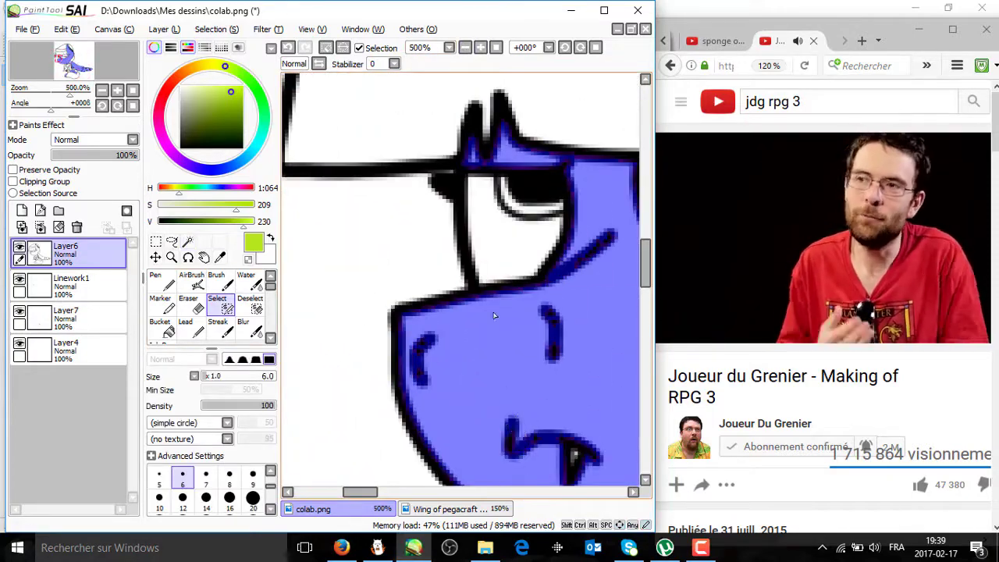
scroll(493, 316, up, 5)
click(466, 49)
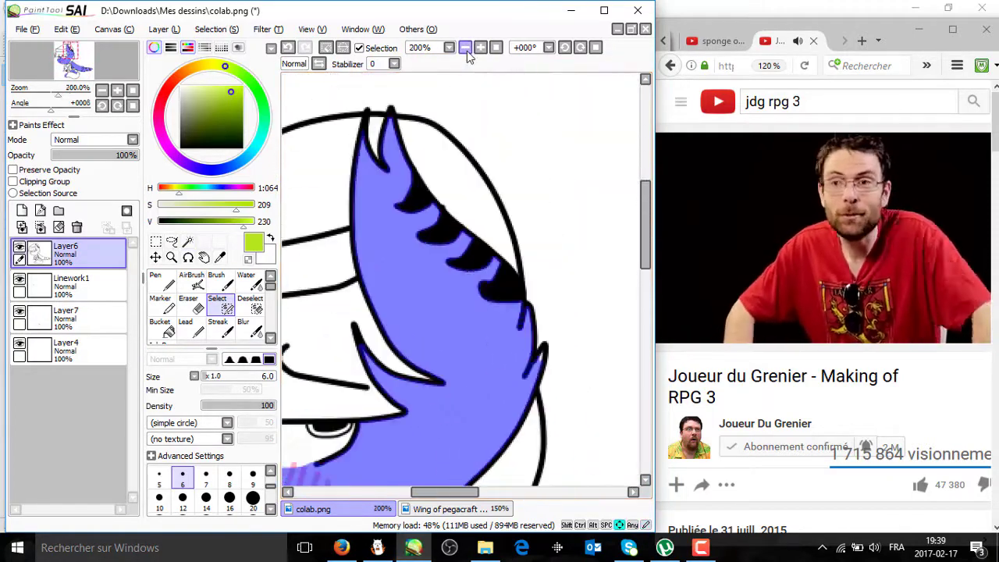
scroll(499, 234, up, 4)
click(466, 49)
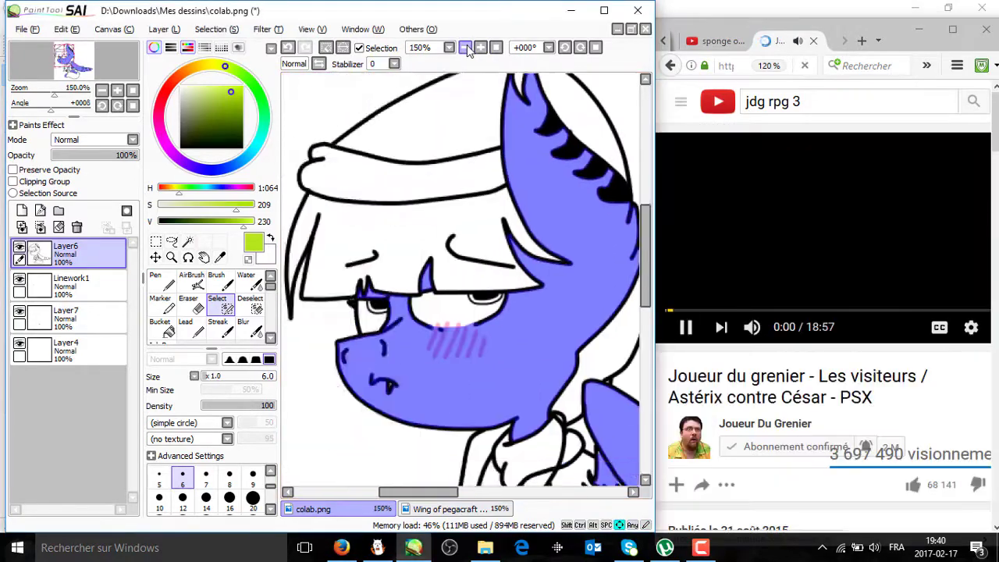
scroll(468, 55, up, 5)
click(466, 48)
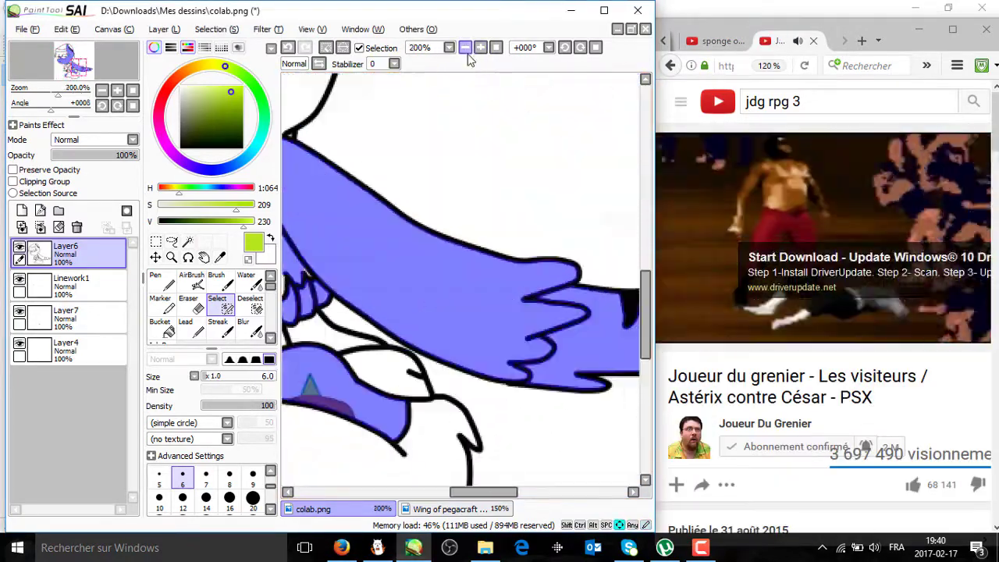
scroll(571, 179, up, 4)
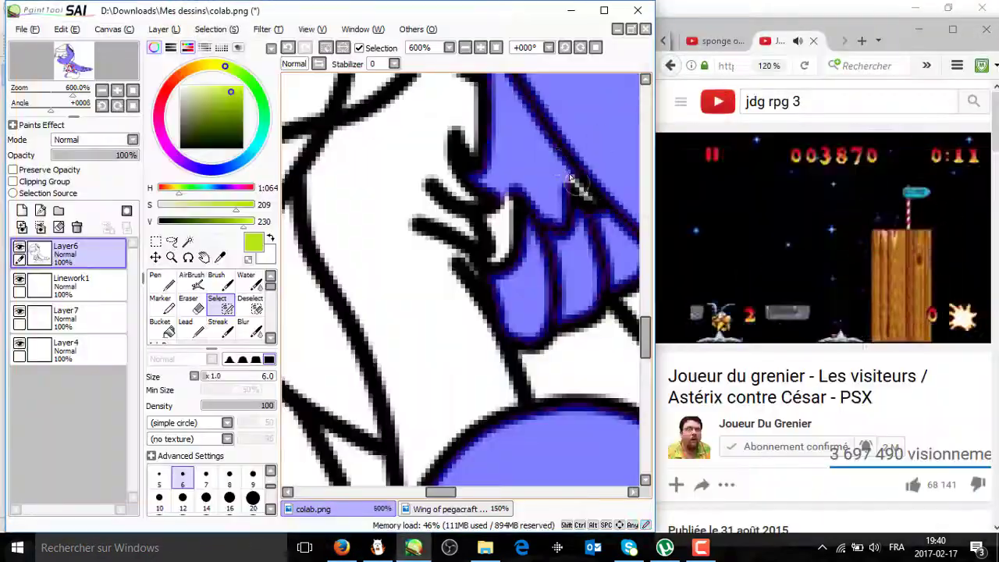
scroll(490, 217, down, 5)
- Sample the purple coat colour from the Wing of pegacraft ref sheet and fill the selected coat with it on colab.png's Layer4
click(445, 509)
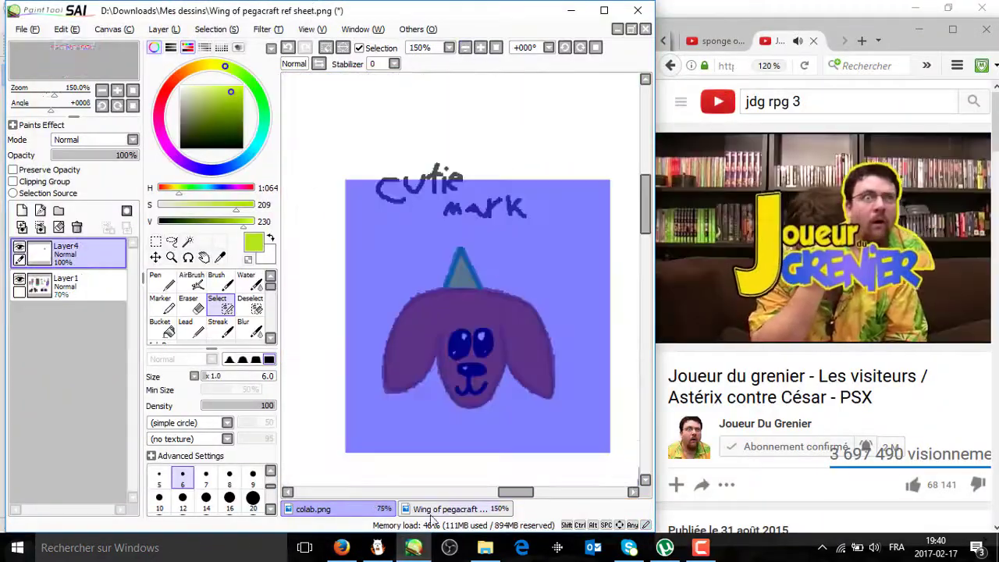
click(155, 258)
click(313, 508)
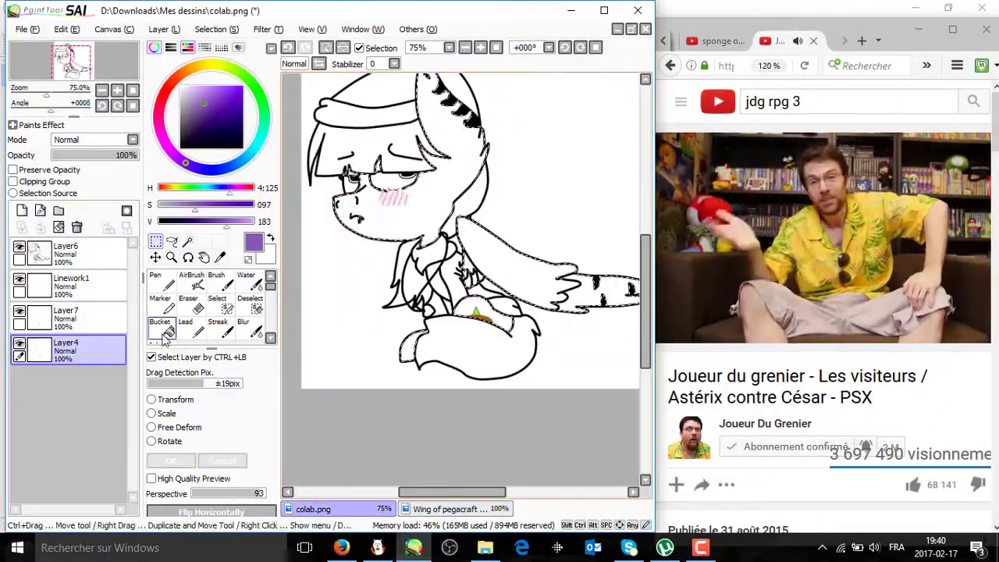
click(445, 509)
click(313, 509)
click(464, 47)
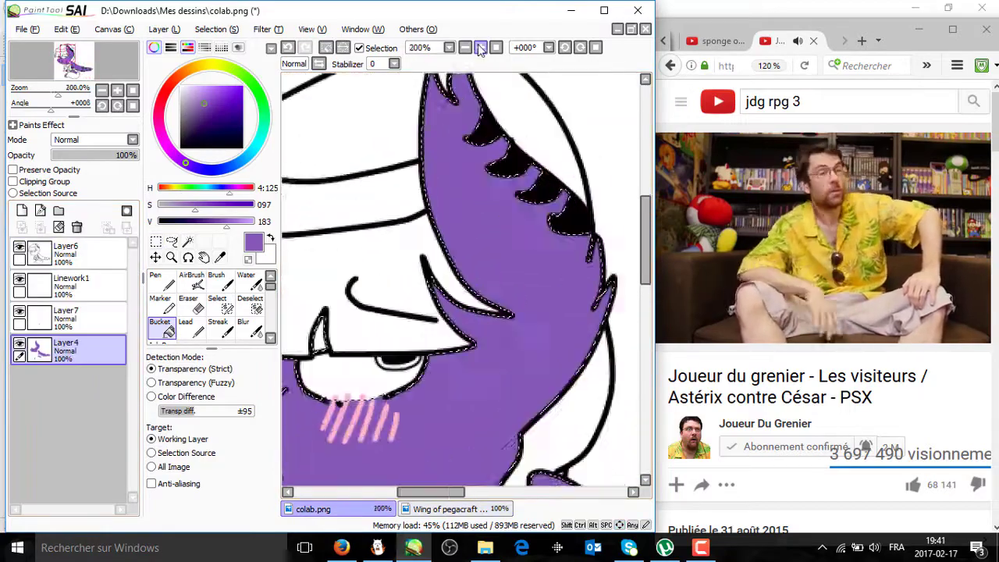
click(464, 47)
scroll(465, 71, down, 1)
click(465, 47)
click(481, 47)
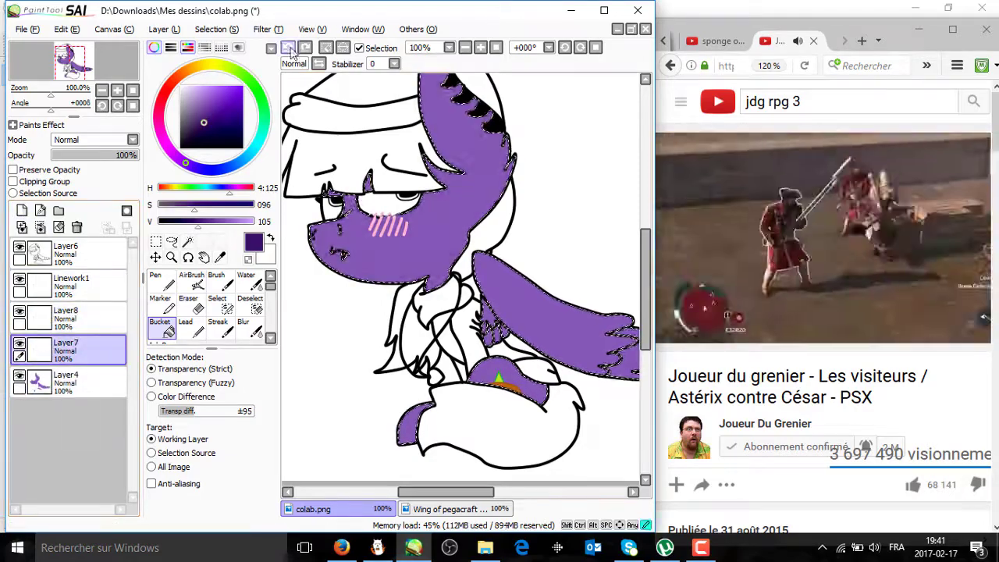
- Airbrush dark purple shadows (S 96, V 105) at 22 px on Layer7 along the flank's lower edge and around the wing's jagged feather tips
click(192, 281)
scroll(461, 281, up, 3)
drag(646, 273, 648, 373)
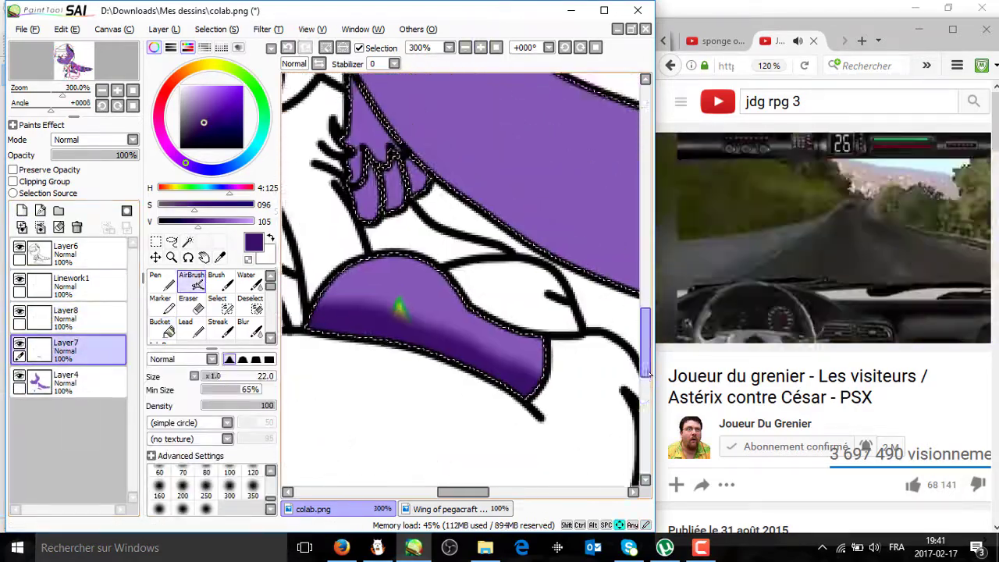
click(480, 47)
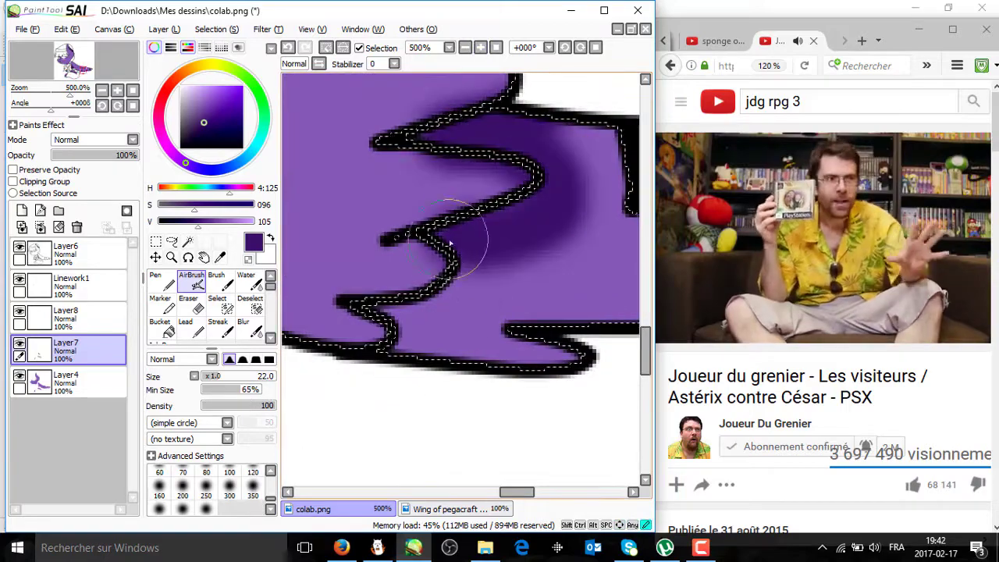
click(464, 47)
scroll(461, 273, down, 3)
- Airbrush dark purple shadows on the neck above the scarf and along the bridge of the muzzle at 22 px
click(480, 46)
scroll(531, 207, down, 1)
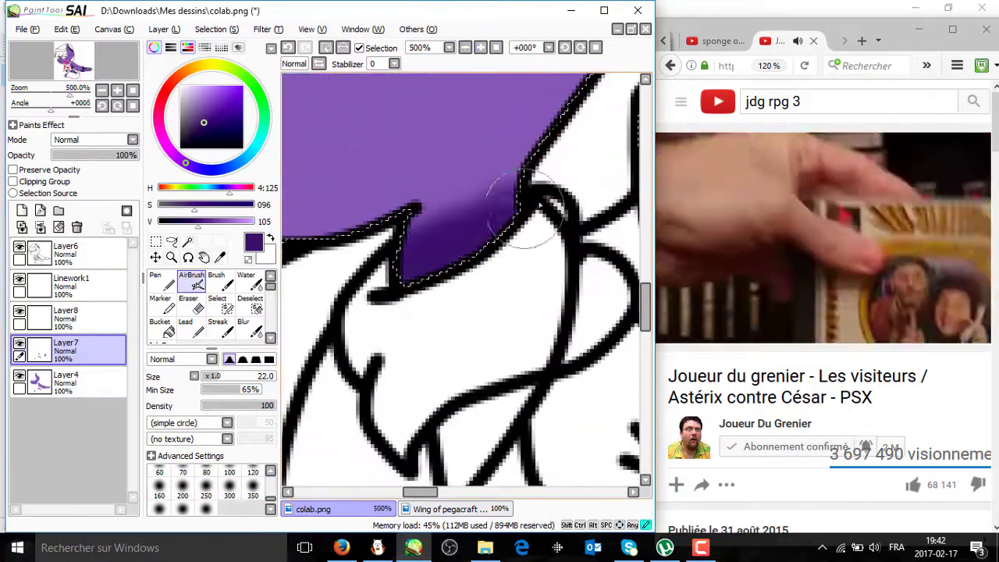
click(465, 47)
click(465, 47)
click(481, 46)
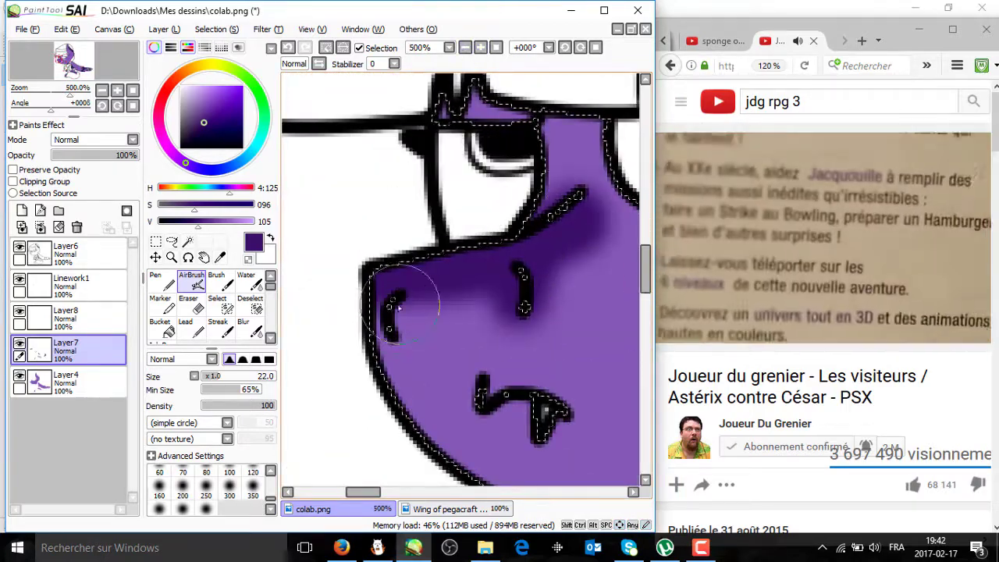
- Airbrush dark purple shadows beneath the fringe beside the eye, up the ear's inner edge and along the leg
scroll(484, 195, right, 3)
scroll(469, 234, up, 5)
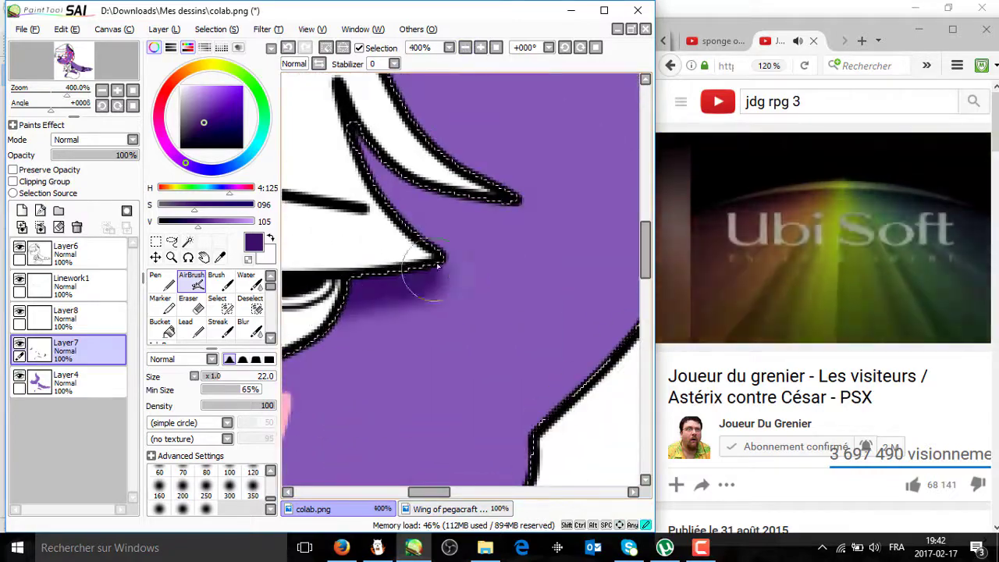
click(464, 46)
scroll(454, 143, up, 3)
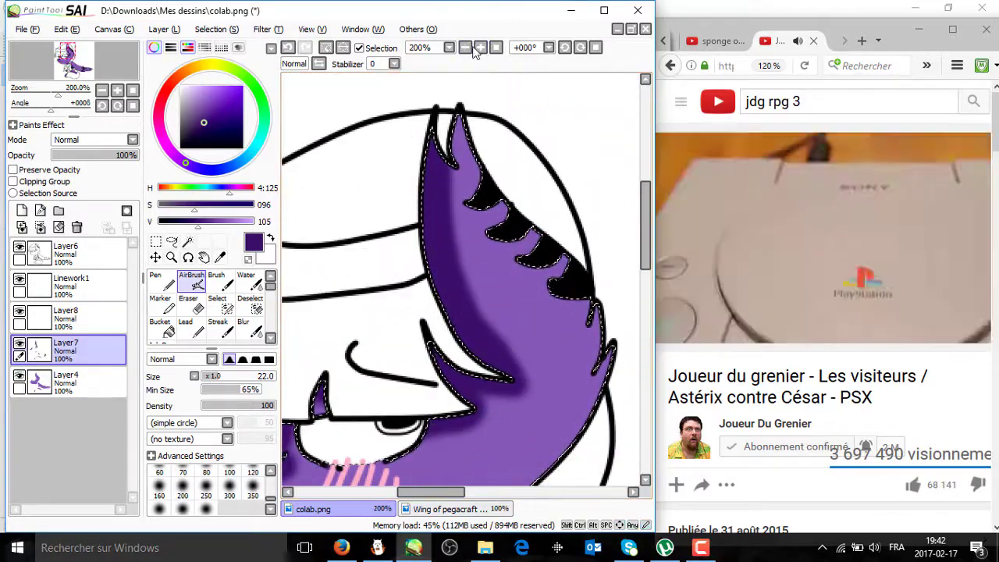
scroll(469, 234, down, 3)
click(481, 47)
- Soften the shadows on the leg and flank with a 17 px Blur brush on Layer7
click(250, 328)
scroll(483, 156, up, 3)
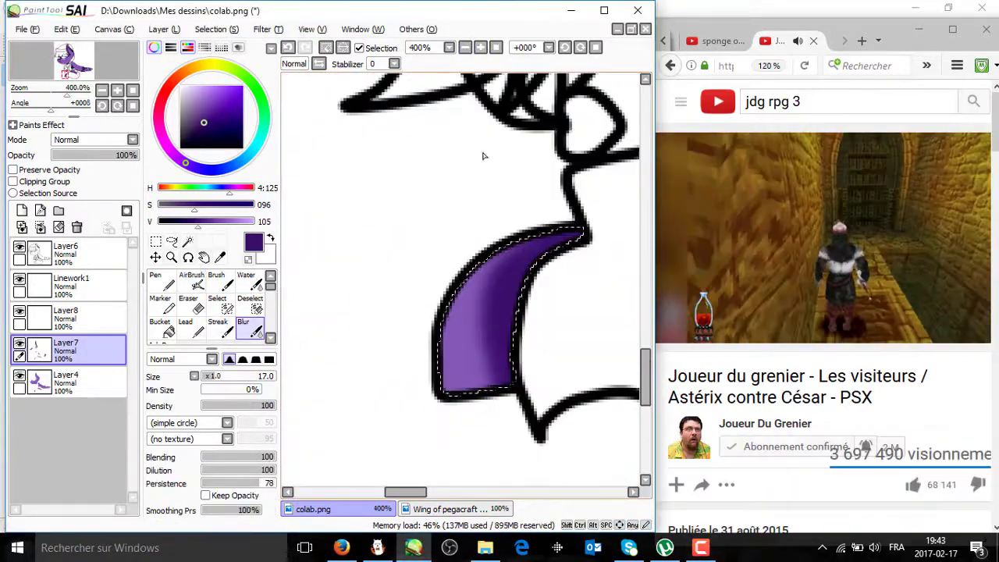
scroll(465, 266, right, 3)
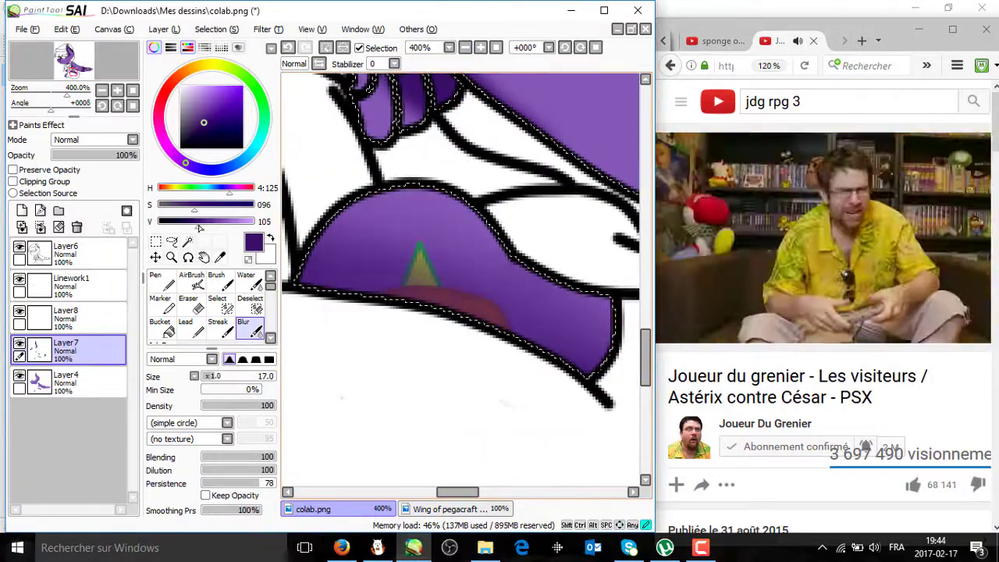
click(465, 47)
scroll(488, 254, right, 3)
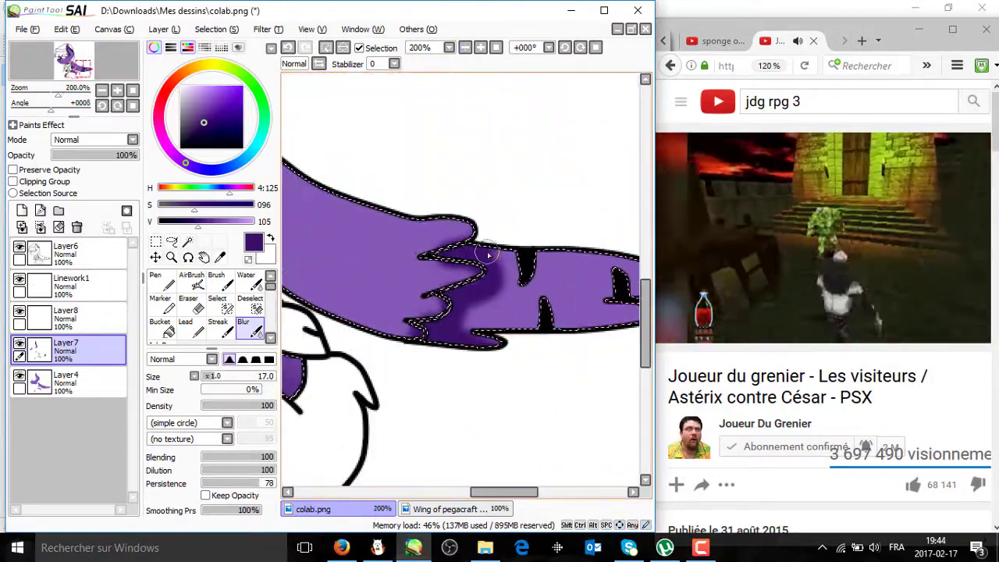
- Blend the neck and muzzle shadows into the coat with the 17 px Blur brush
scroll(481, 326, left, 3)
scroll(428, 429, up, 2)
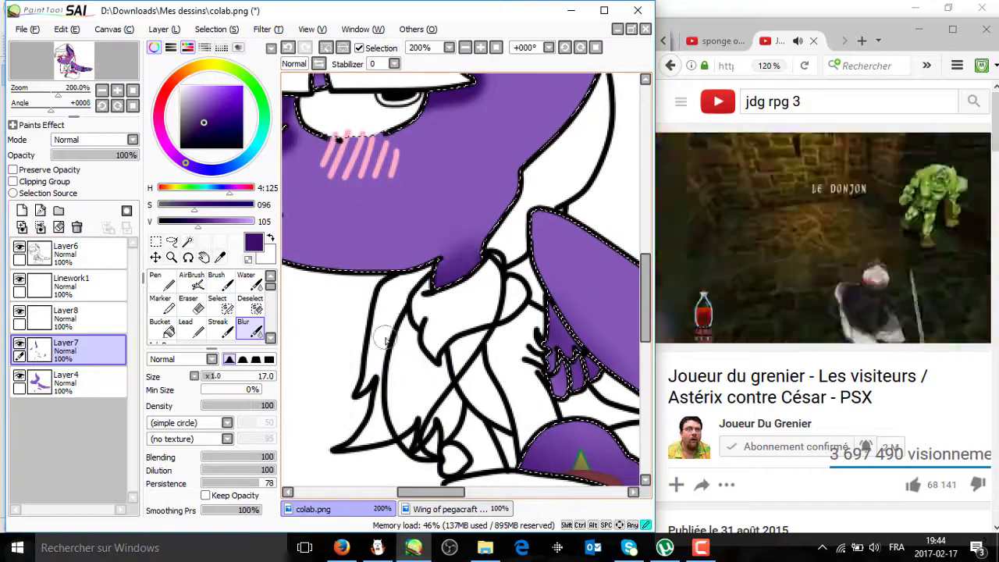
scroll(385, 340, up, 1)
scroll(441, 322, left, 2)
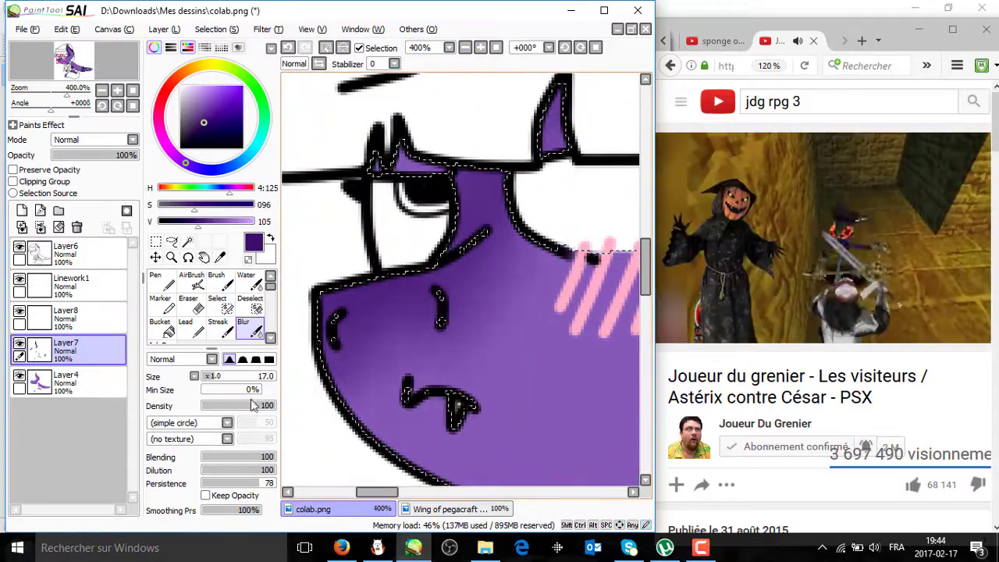
- Enlarge the Blur brush to 28 px and smooth the shadows along the ear, under the fringe and at the wing tip
click(249, 327)
click(479, 47)
click(478, 48)
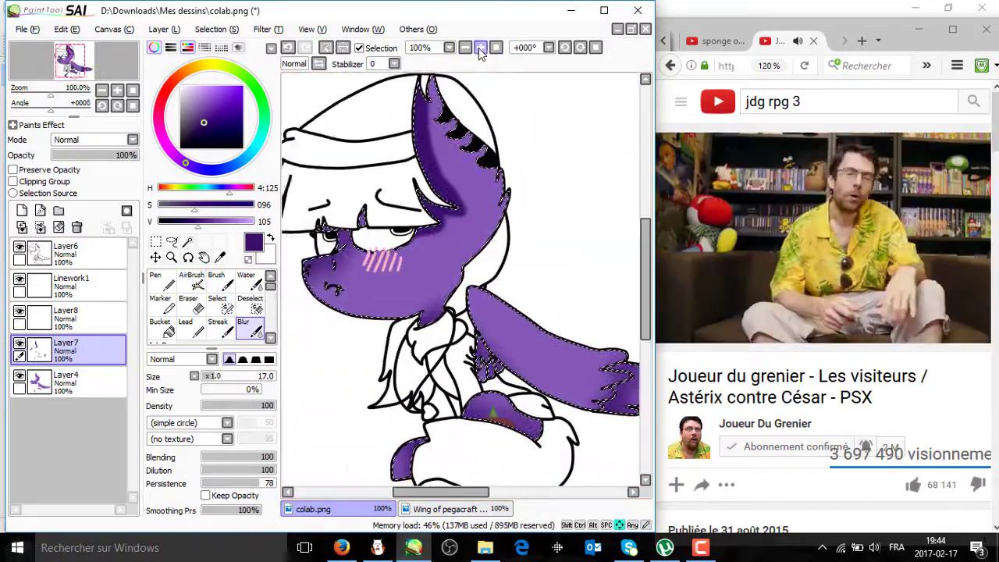
click(479, 47)
scroll(594, 234, up, 2)
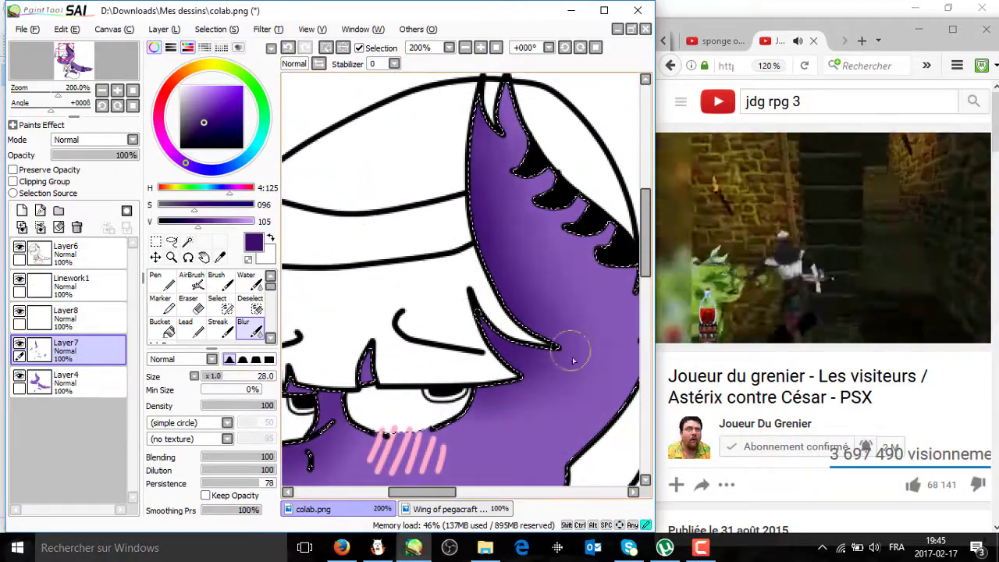
click(466, 48)
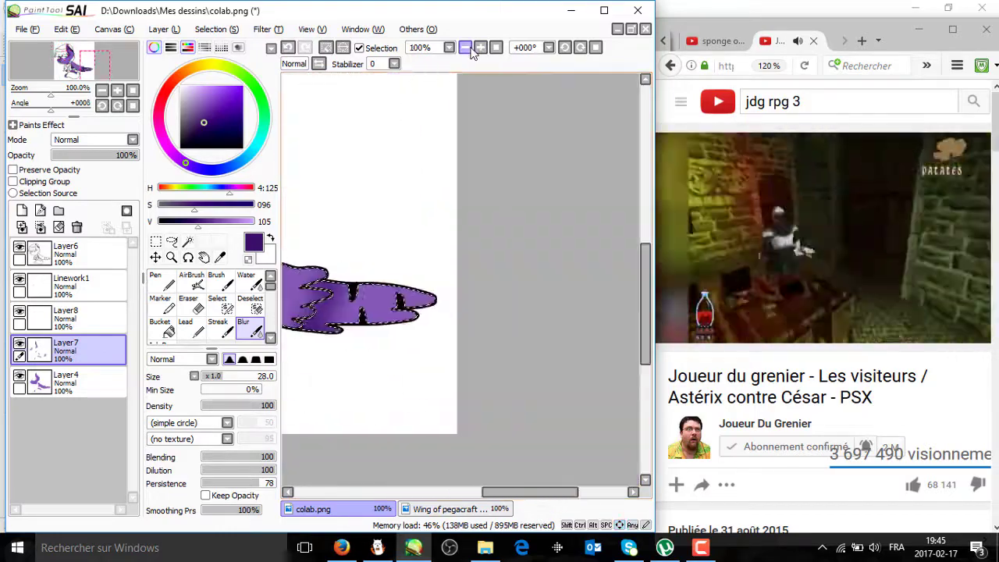
scroll(328, 249, left, 3)
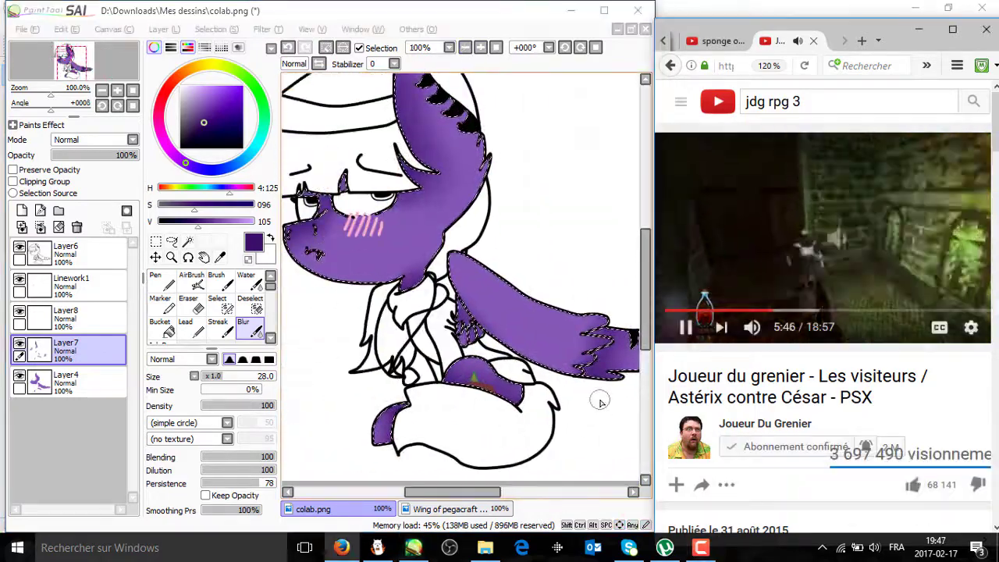
- Reduce the shadow layer Layer7 to 67% opacity and arrange Layer8 directly above it in the layer stack
scroll(598, 402, up, 2)
scroll(363, 301, left, 3)
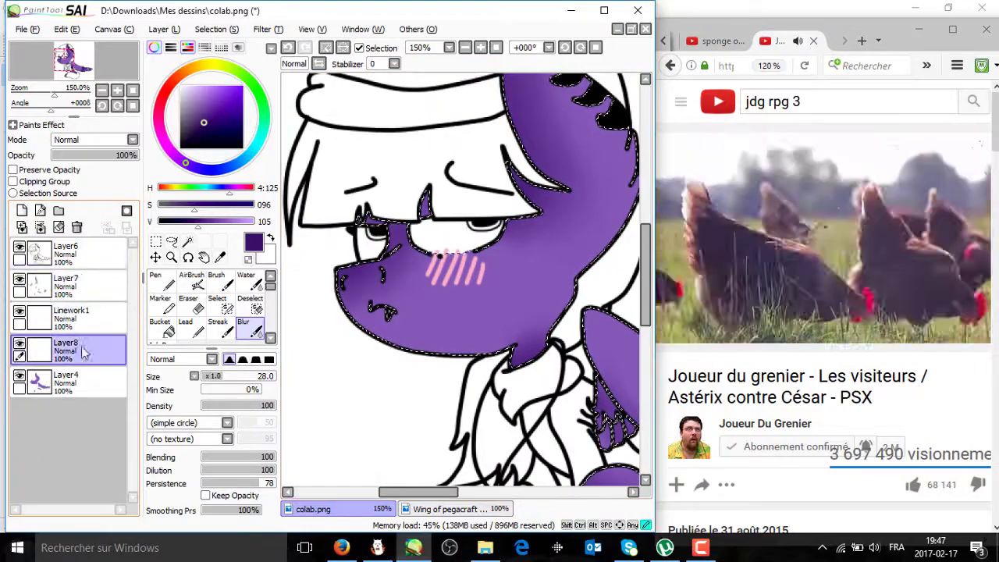
click(466, 48)
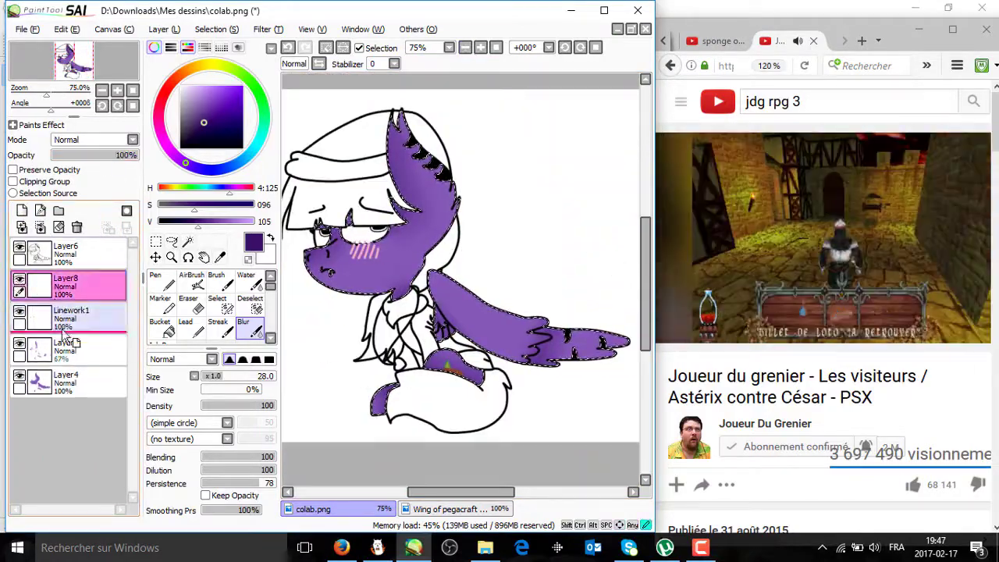
drag(68, 342, 69, 335)
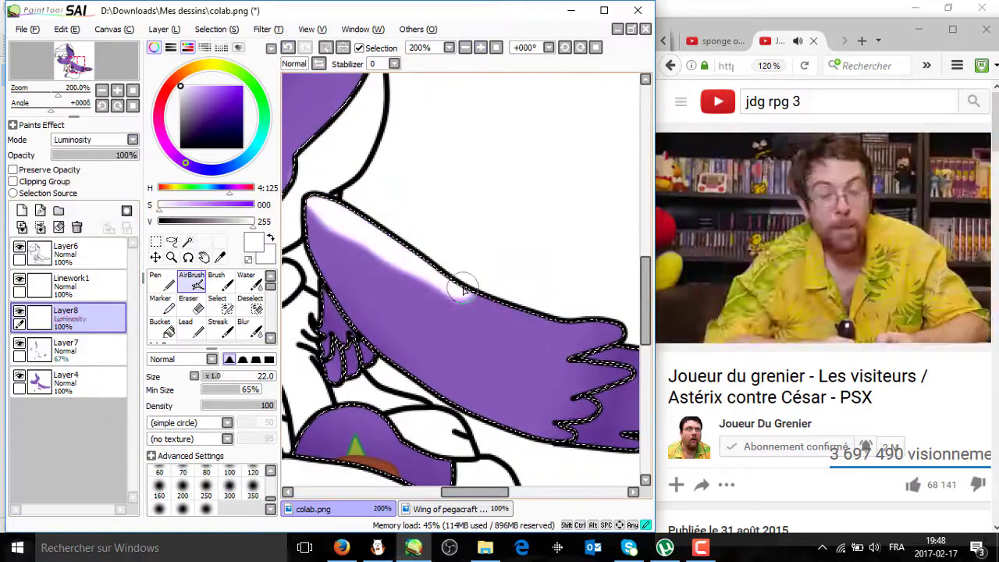
- Airbrush white highlights on the wing, face and ear on Layer8 in Luminosity mode, and set the layer's opacity to 24%
mouse_move(463, 288)
mouse_down()
mouse_move(437, 328)
mouse_move(453, 367)
mouse_move(437, 406)
mouse_up()
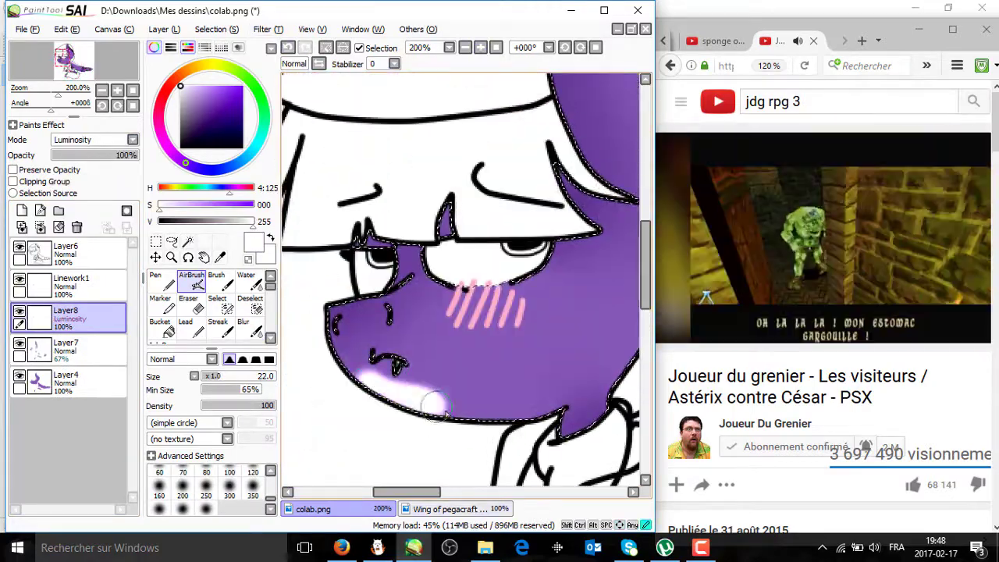
mouse_move(453, 344)
mouse_down()
mouse_move(464, 352)
mouse_move(480, 221)
mouse_up()
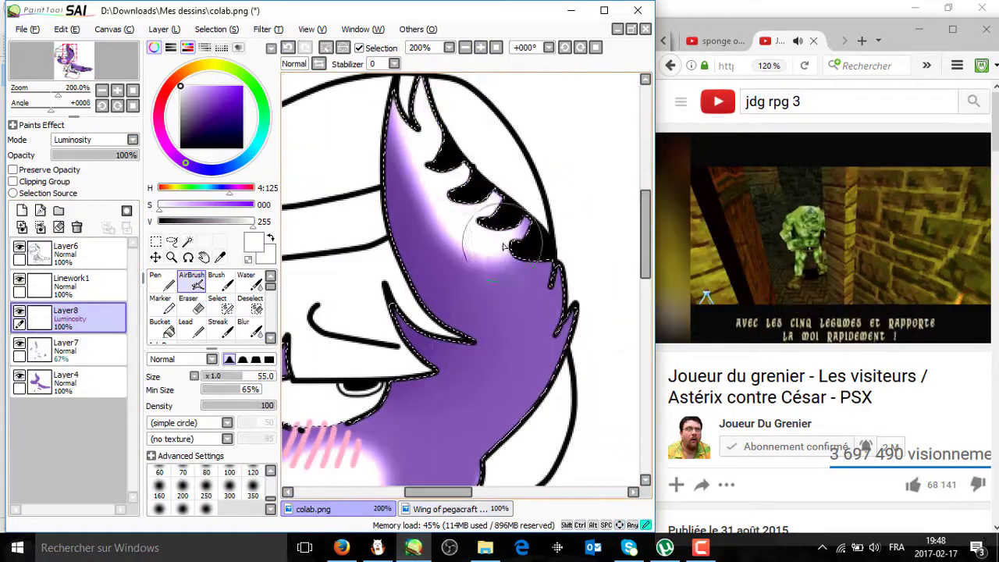
click(466, 47)
drag(70, 154, 75, 155)
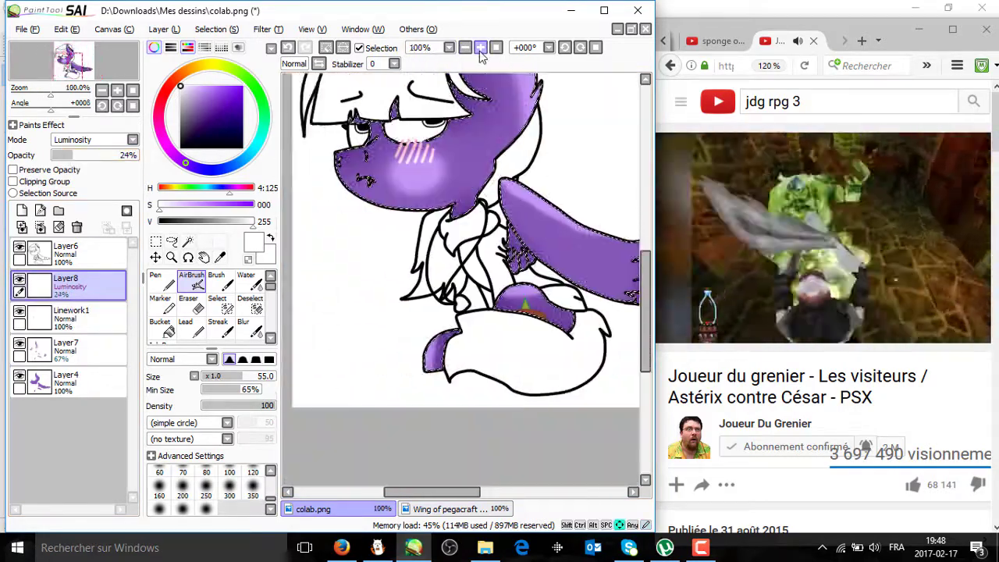
- Soften Layer8's highlights with the Blur brush, at 28 px on the haunch and ear and at 46 px on the cheek
click(217, 305)
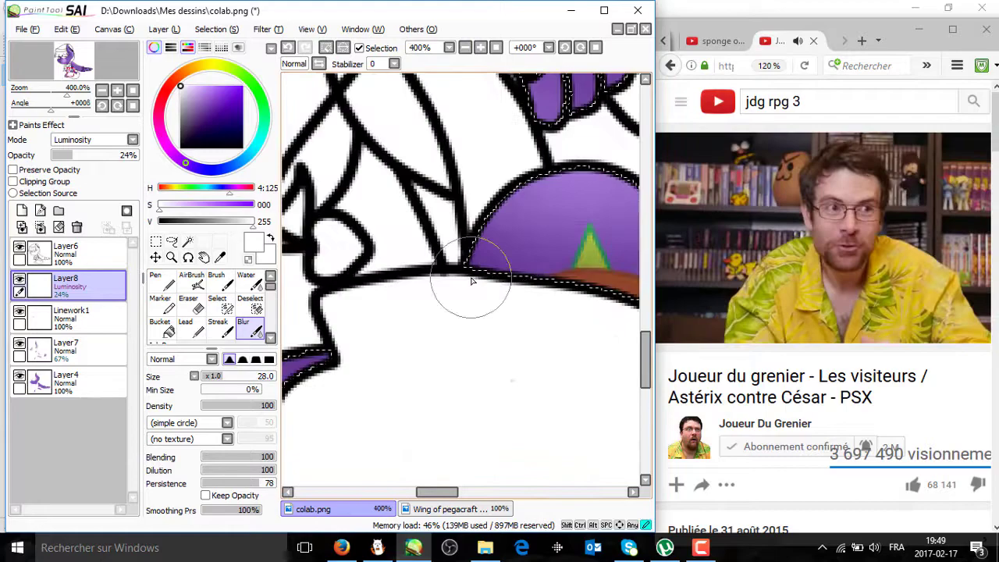
click(465, 48)
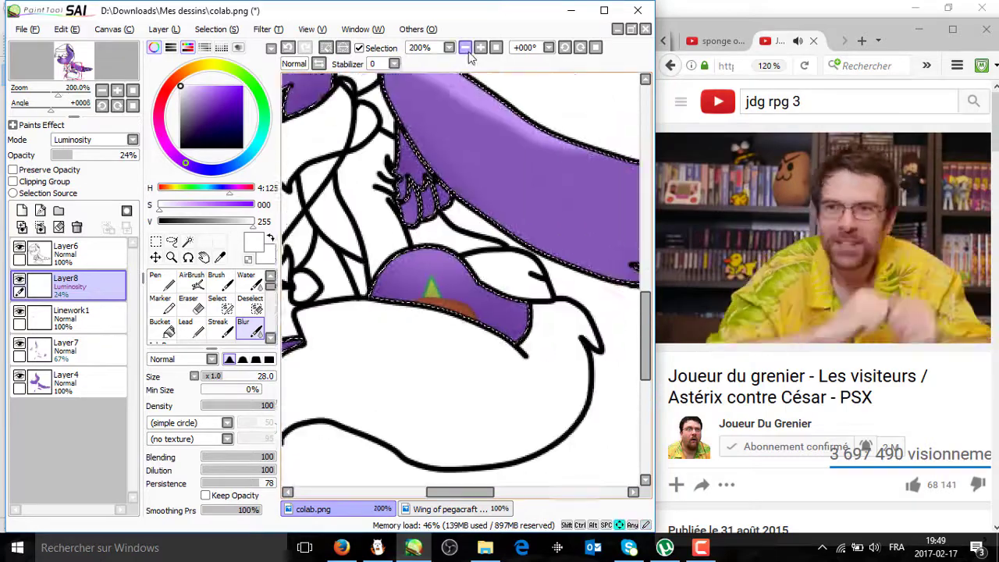
mouse_move(538, 234)
mouse_down()
mouse_move(578, 265)
mouse_move(591, 252)
mouse_move(546, 324)
mouse_up()
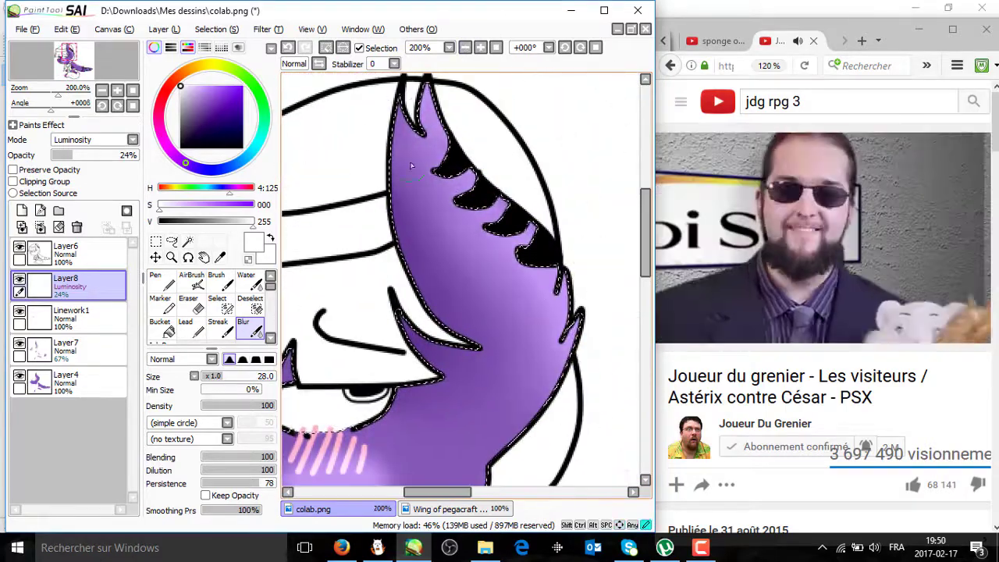
drag(411, 166, 450, 329)
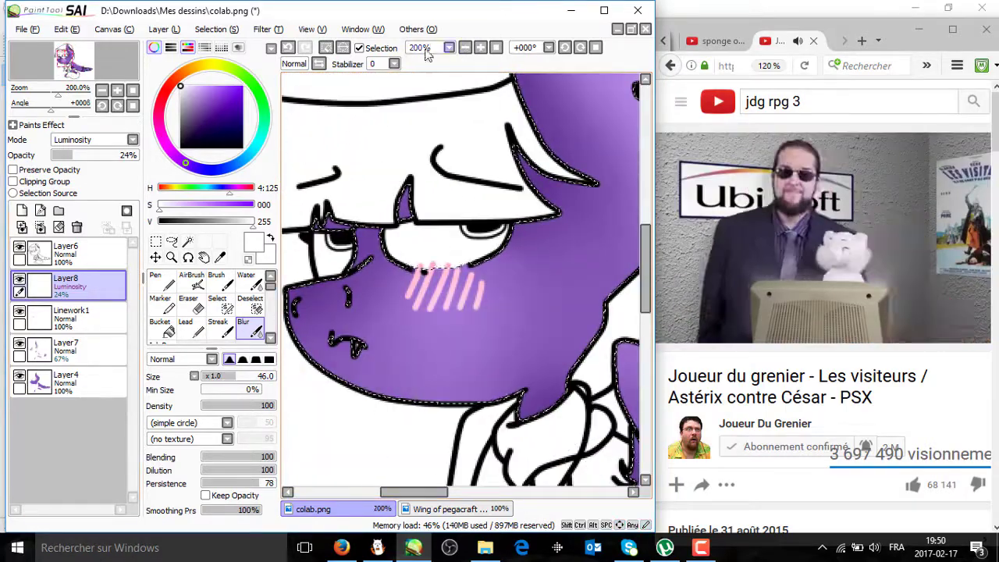
- Set Layer8 to 23% opacity, and airbrush highlights on the wing-tip feathers, softened with the 46 px Blur brush
click(427, 49)
click(422, 156)
scroll(562, 367, up, 3)
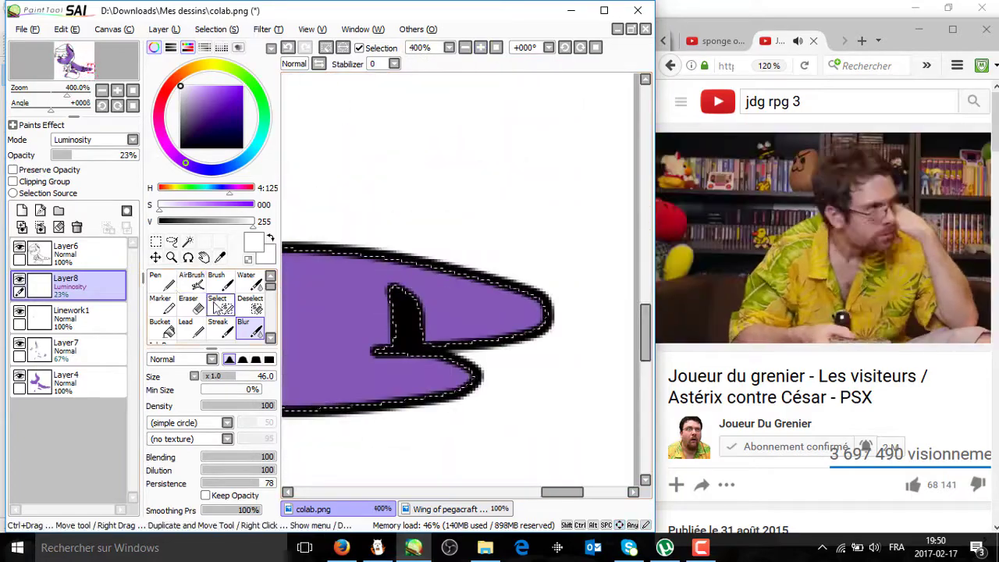
click(191, 281)
scroll(464, 275, down, 3)
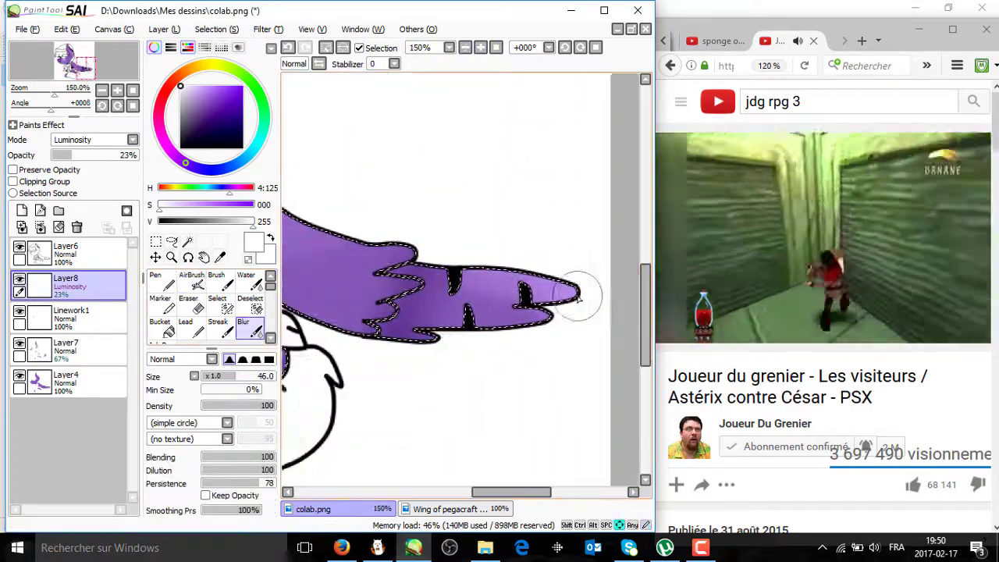
drag(579, 297, 793, 525)
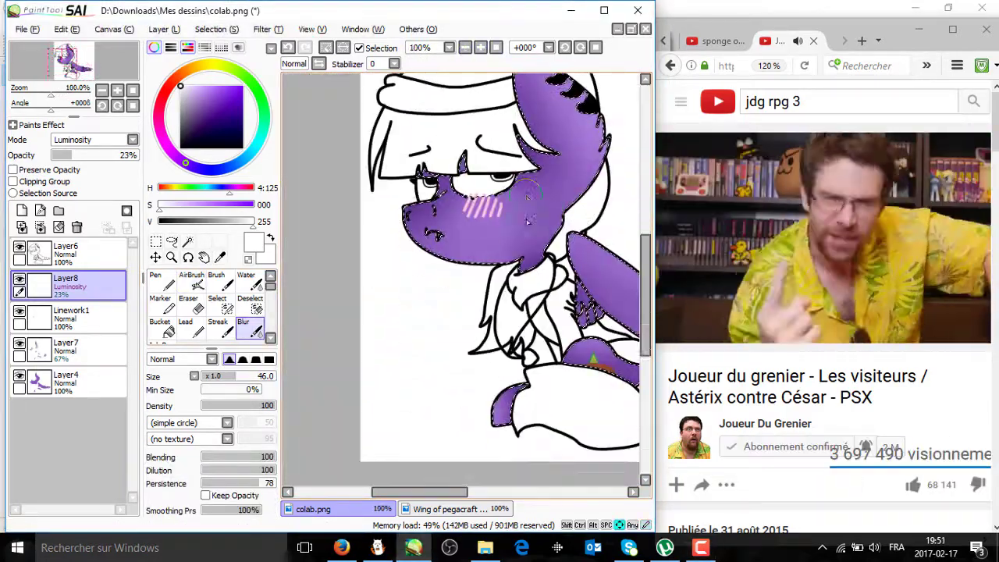
- Merge Layer8, Layer7 and Linework1 down into Layer4
click(478, 48)
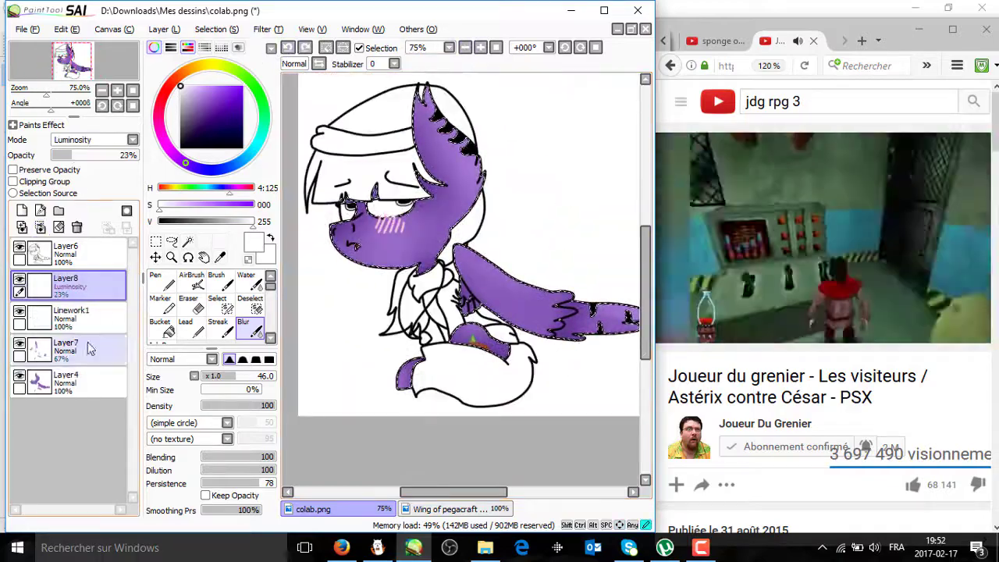
key(ctrl+e)
click(67, 281)
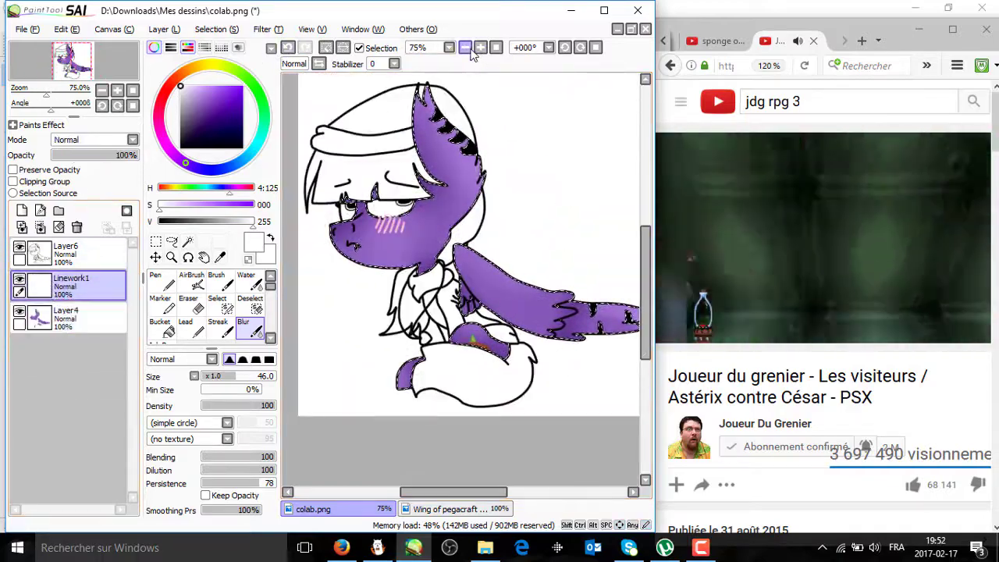
key(ctrl+e)
- Airbrush a pink blush at 55 px over the cheek on a new Layer7 at 100% opacity, using the pink of the blush lines
click(481, 48)
mouse_move(437, 219)
mouse_down()
mouse_move(499, 235)
mouse_move(557, 273)
mouse_up()
mouse_move(138, 155)
mouse_down()
mouse_move(109, 157)
mouse_move(137, 156)
mouse_up()
click(465, 48)
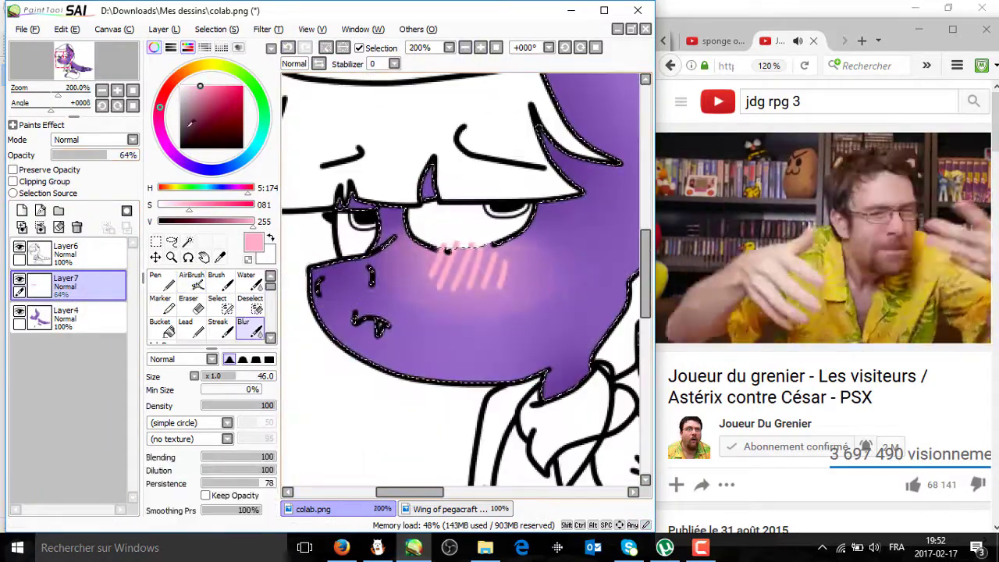
drag(405, 258, 508, 257)
drag(437, 253, 461, 289)
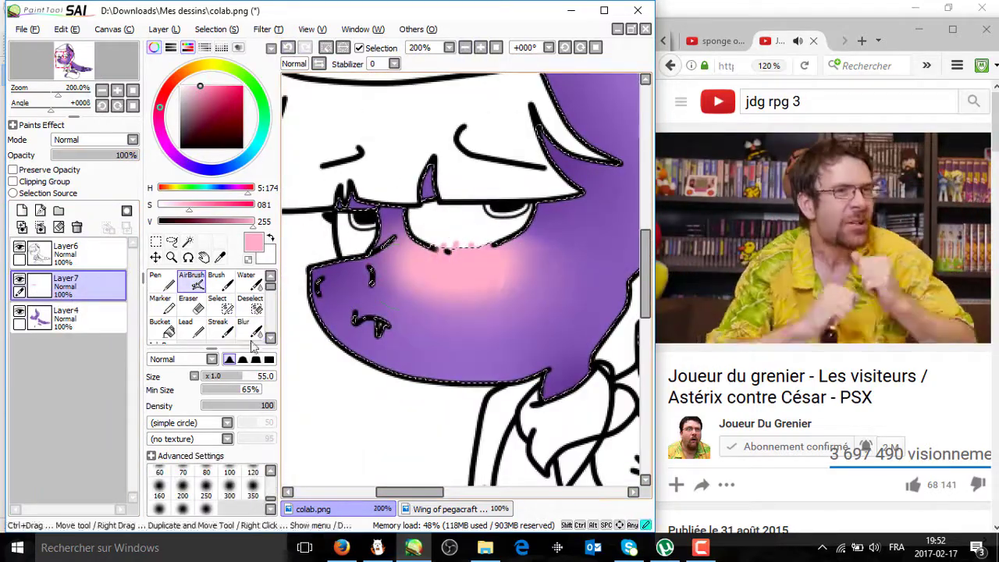
- Soften the pink cheek blush into the coat with the 46 px Blur brush
click(249, 327)
drag(429, 258, 500, 274)
drag(375, 264, 390, 281)
click(465, 48)
click(465, 47)
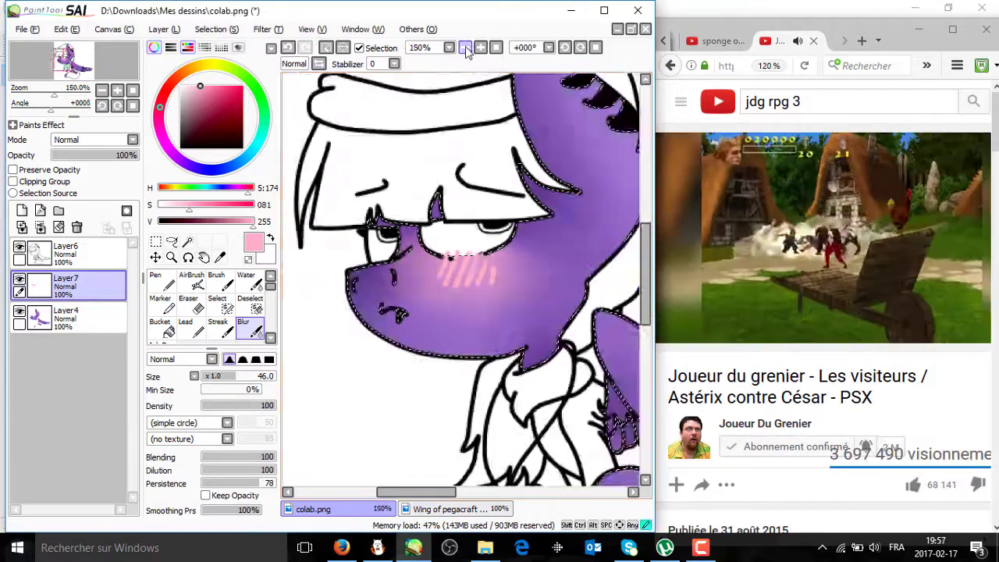
- Merge the blush layer Layer7 into Layer4 and clear the selection
click(40, 227)
click(465, 47)
click(480, 48)
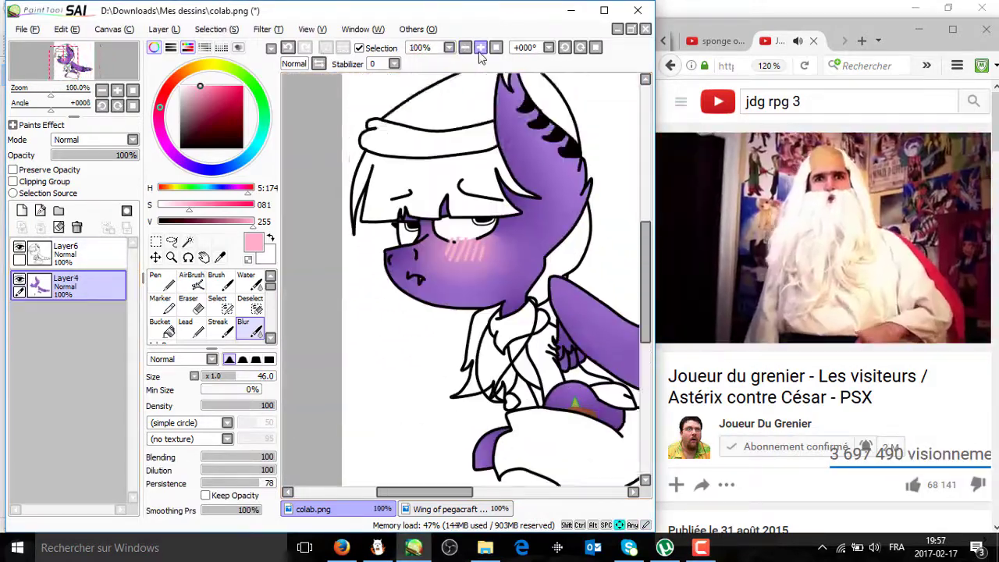
- Select all beanie areas on Layer6 with the Magic Wand and complete the narrow corners near the ear with the 6 px Select brush
click(66, 250)
click(188, 241)
click(465, 47)
click(480, 47)
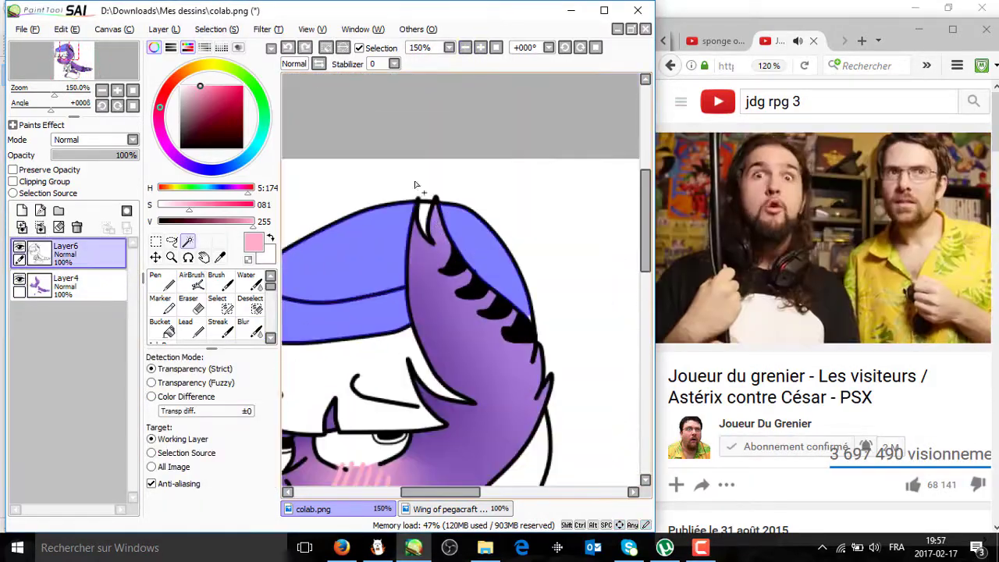
click(480, 47)
click(480, 48)
key(s)
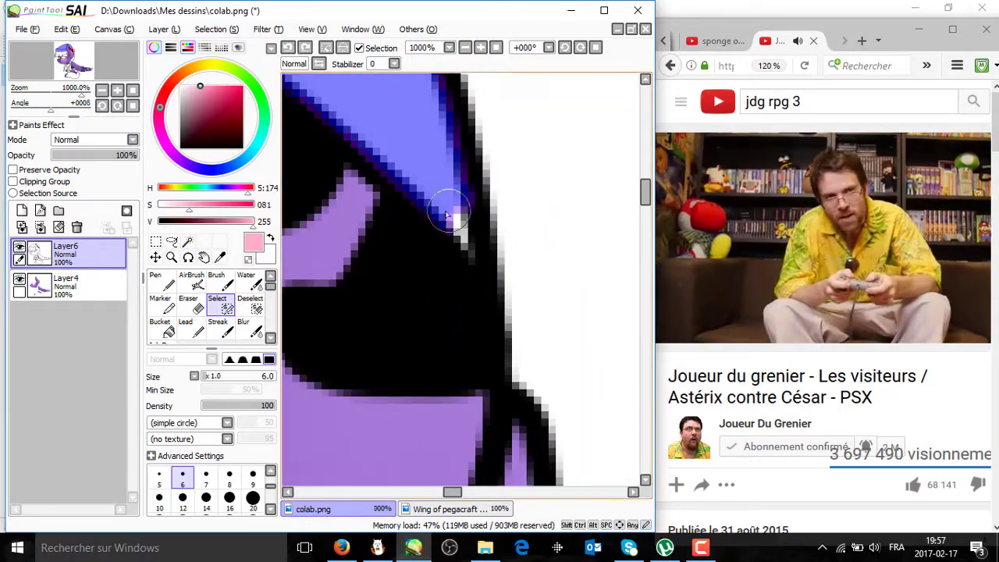
mouse_move(447, 215)
mouse_down()
mouse_move(469, 263)
mouse_move(504, 263)
mouse_up()
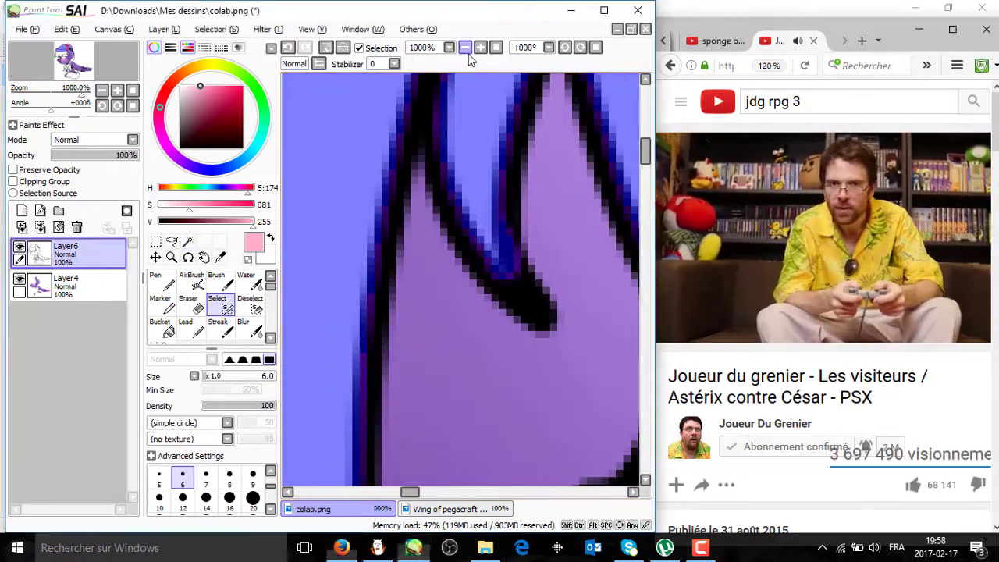
key(ctrl+0)
- Sample the lighter grey of the BEENIE swatch on the ref sheet and fill the selected beanie with it on a new Layer7
click(445, 508)
key(n)
click(340, 508)
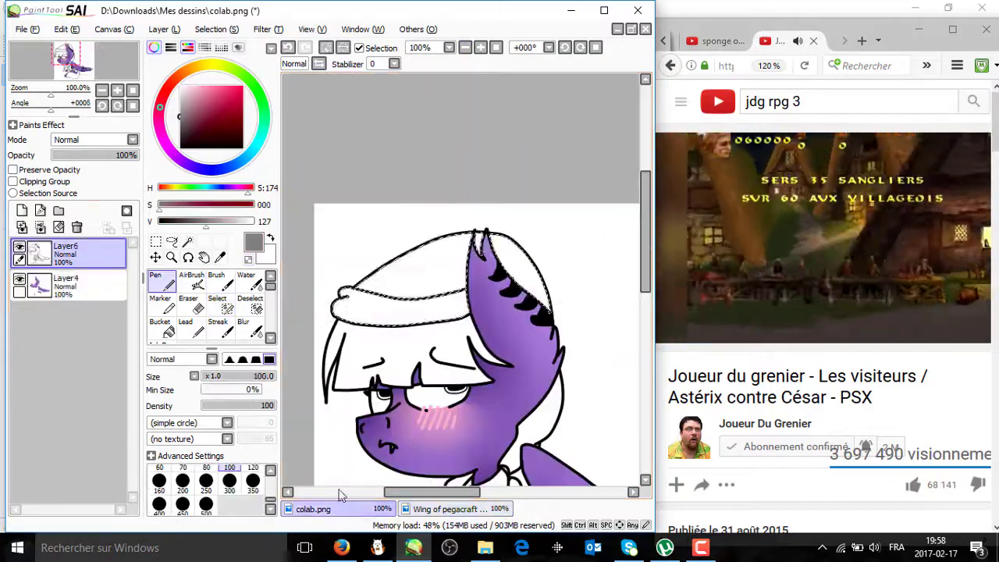
- Sample the darker grey of the BEENIE swatch on the ref sheet and add Layer8 above Layer7 in colab.png
click(445, 509)
scroll(413, 278, down, 5)
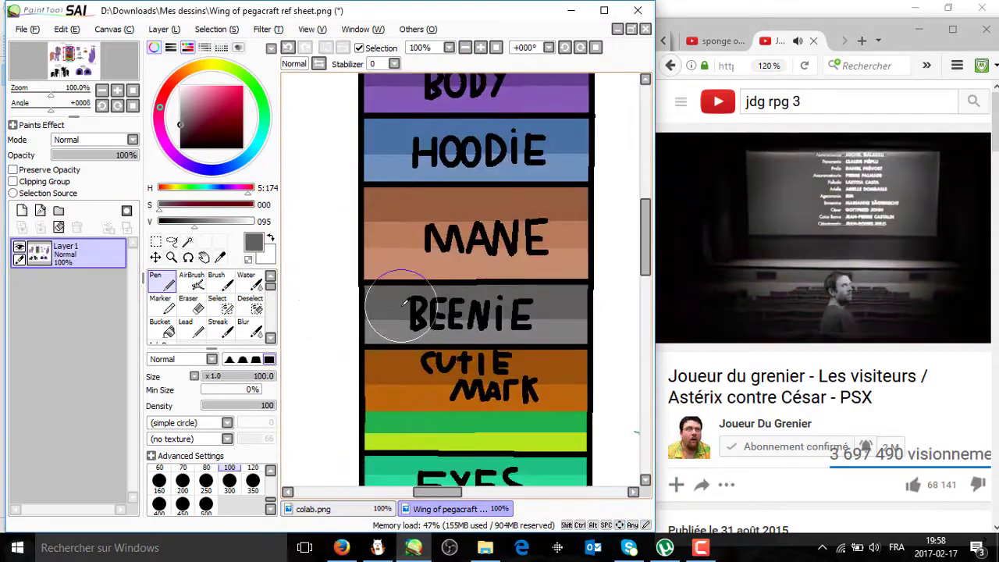
scroll(405, 303, up, 5)
click(313, 508)
scroll(461, 281, up, 2)
- Set the AirBrush to 16 px and shade the beanie's folded tip, brim and lower crown edge in darker grey on Layer8
click(192, 281)
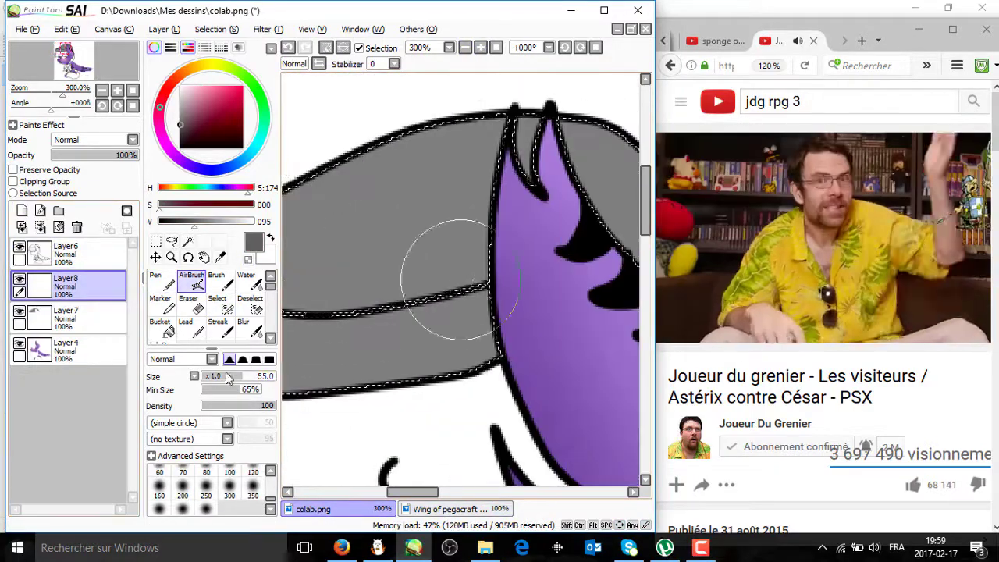
drag(226, 377, 209, 377)
drag(491, 390, 475, 384)
drag(388, 283, 398, 287)
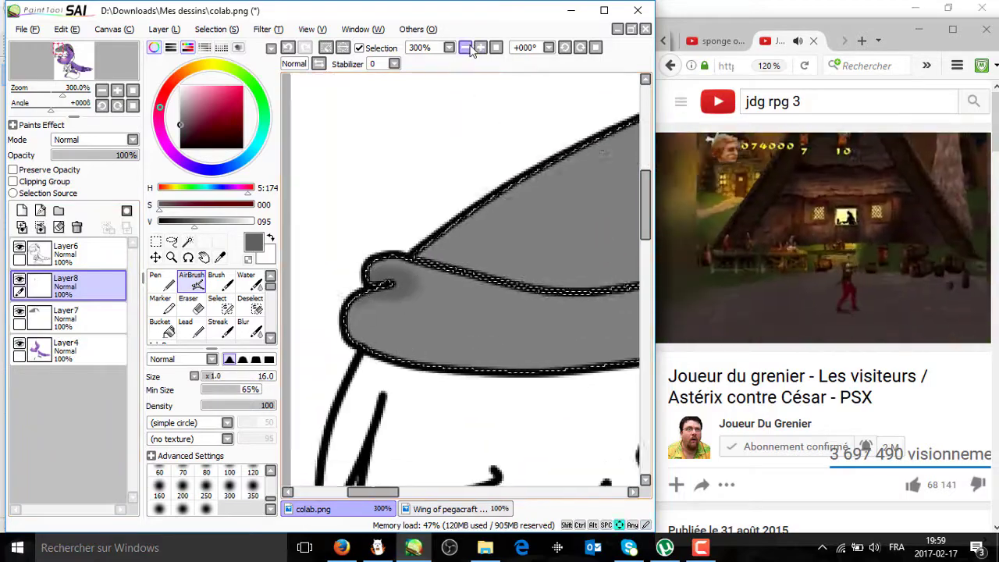
drag(490, 309, 411, 283)
scroll(506, 275, up, 2)
scroll(638, 233, right, 1)
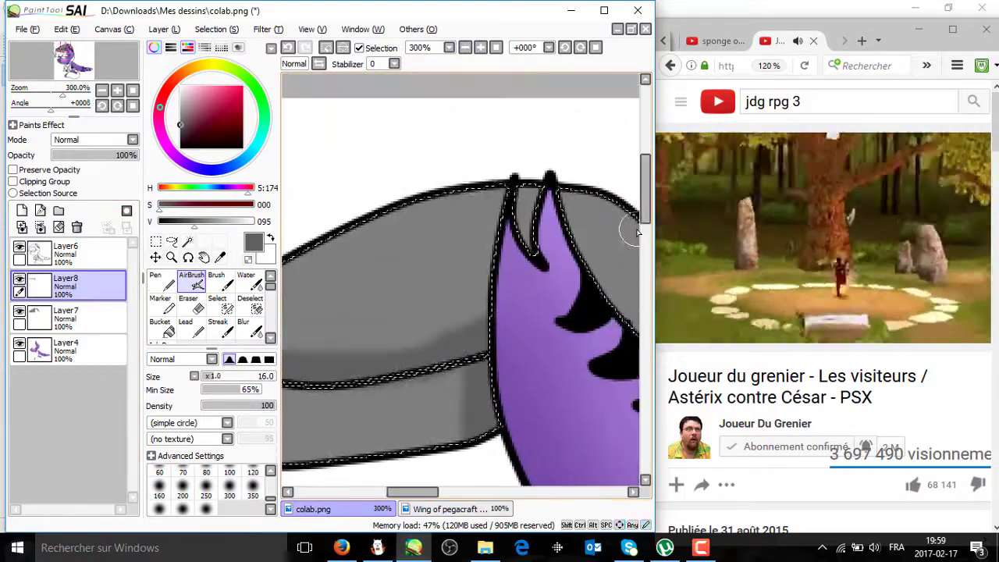
- Airbrush darker grey shadows on the part of the beanie behind the ear and on the crown beside the ear
scroll(437, 148, down, 1)
scroll(492, 198, right, 2)
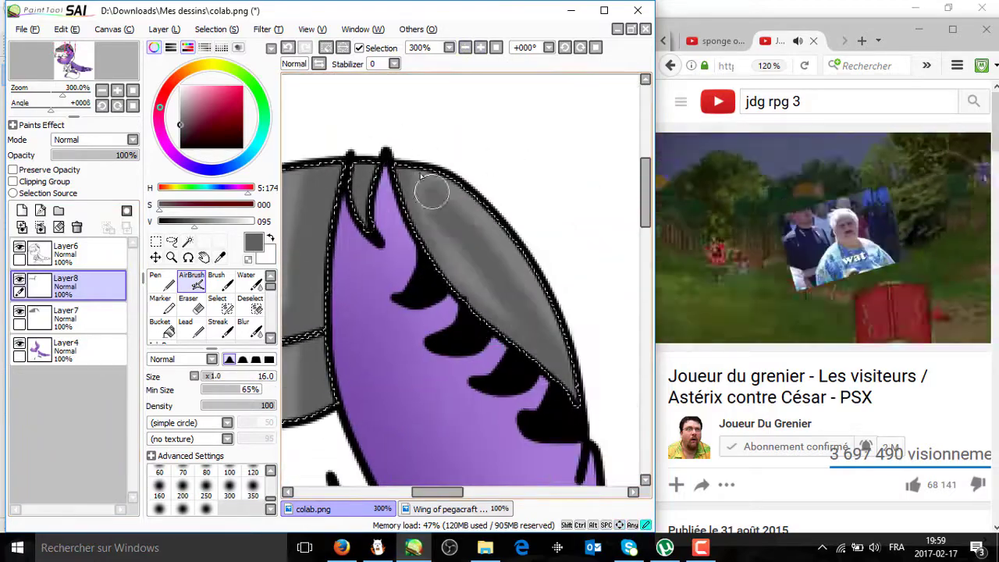
scroll(427, 123, down, 1)
scroll(427, 123, left, 2)
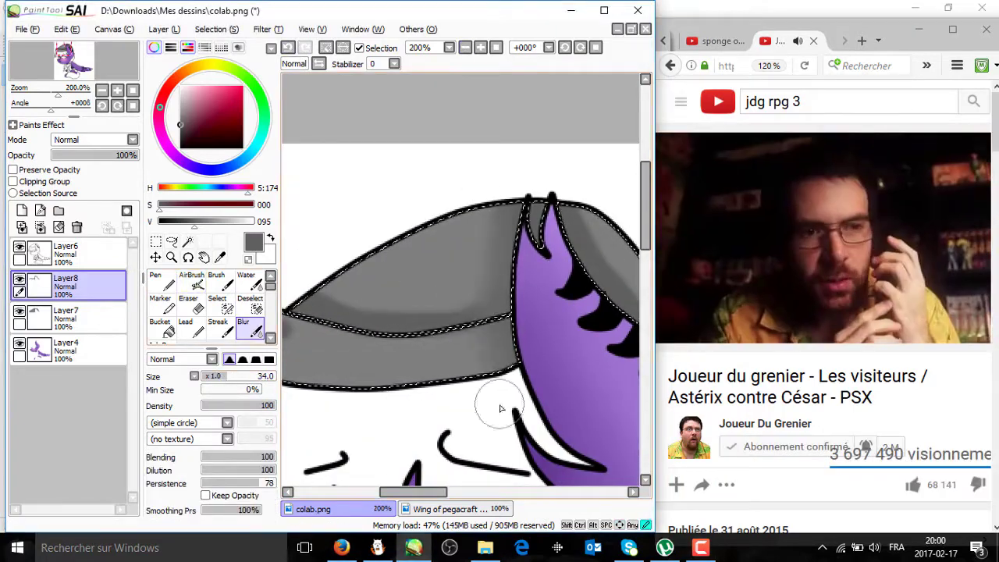
- Blend the beanie's shadows into its base grey with the Blur brush at 22 px
scroll(561, 265, down, 1)
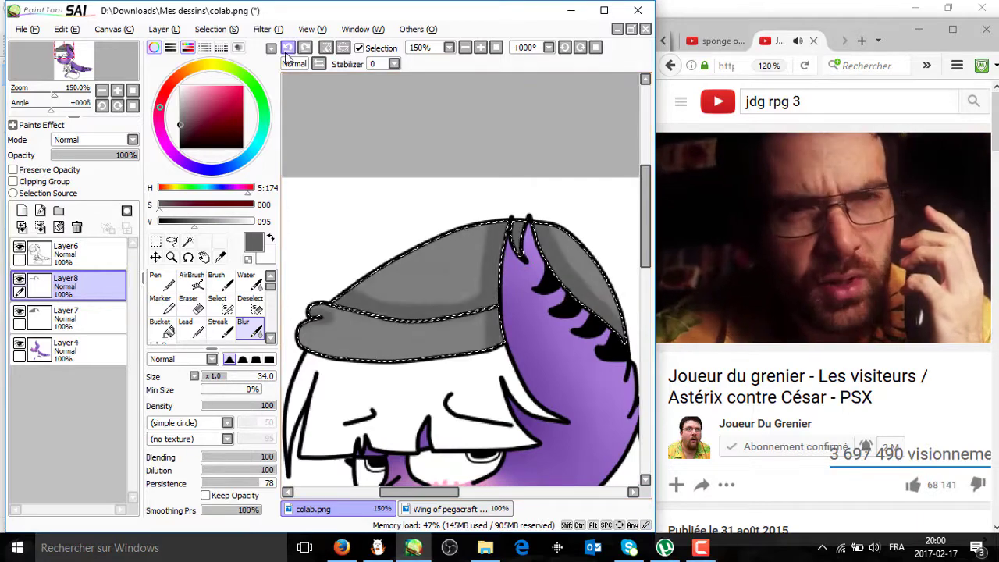
scroll(431, 301, up, 2)
scroll(351, 351, left, 2)
scroll(591, 328, down, 1)
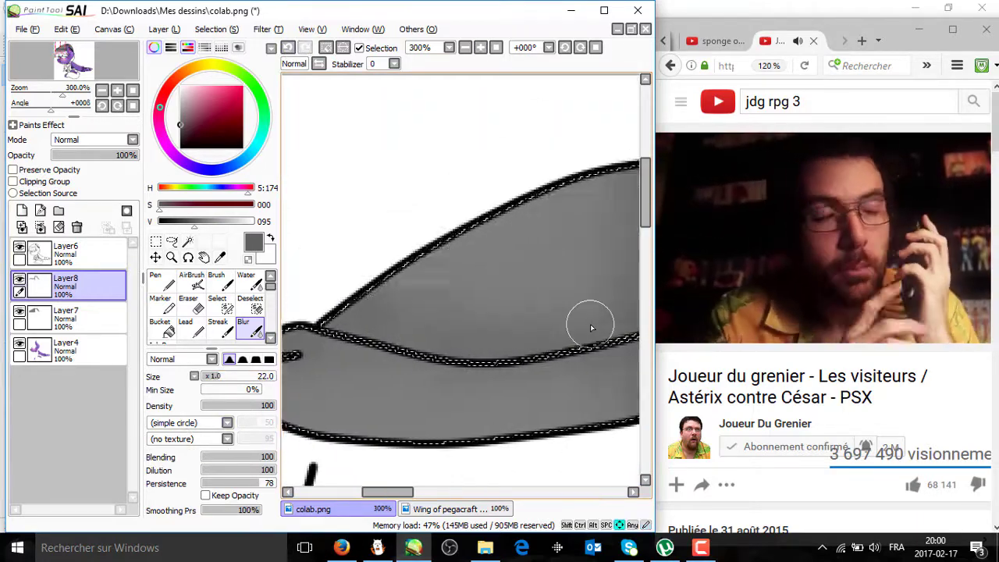
scroll(592, 328, down, 2)
scroll(539, 140, down, 1)
scroll(471, 216, down, 1)
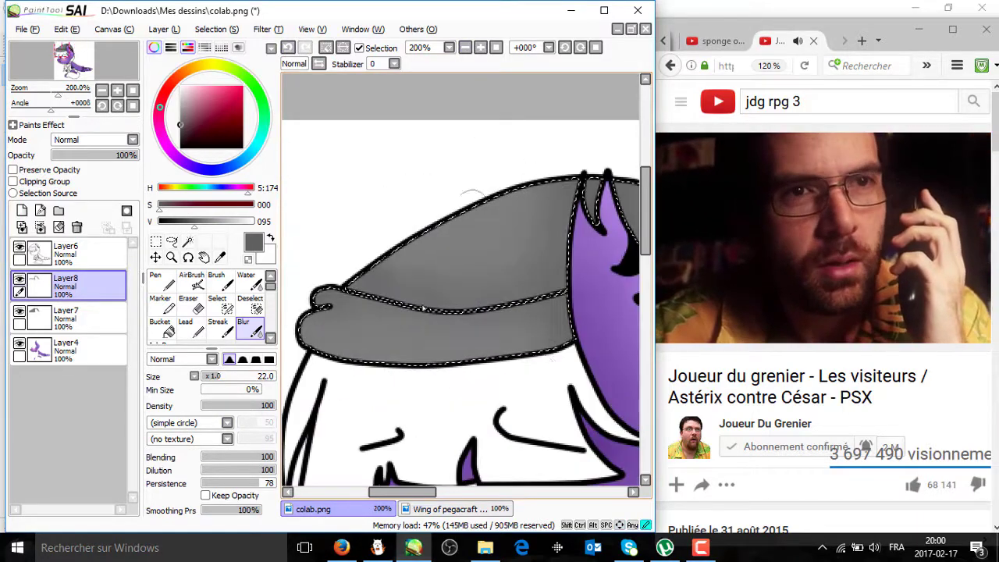
- Add Layer9 above Layer8 in Luminosity mode and ready the AirBrush with white for highlights
click(465, 47)
click(193, 284)
click(93, 139)
click(71, 198)
- Switch to Firefox and play the suggested video "Joueur du Grenier - Link : Faces of Evil - Philips CD-I"
scroll(820, 312, down, 10)
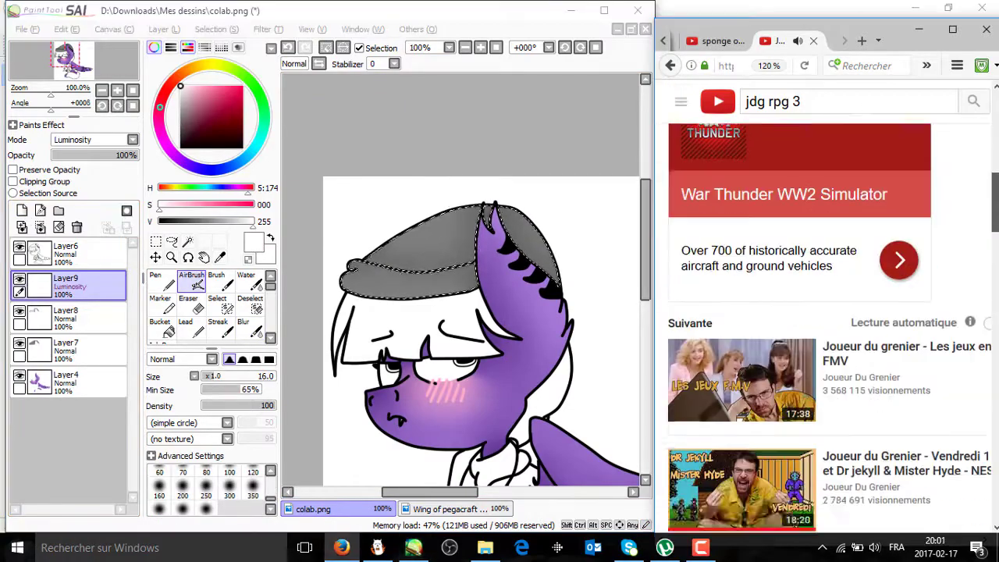
scroll(751, 399, down, 3)
scroll(780, 351, down, 3)
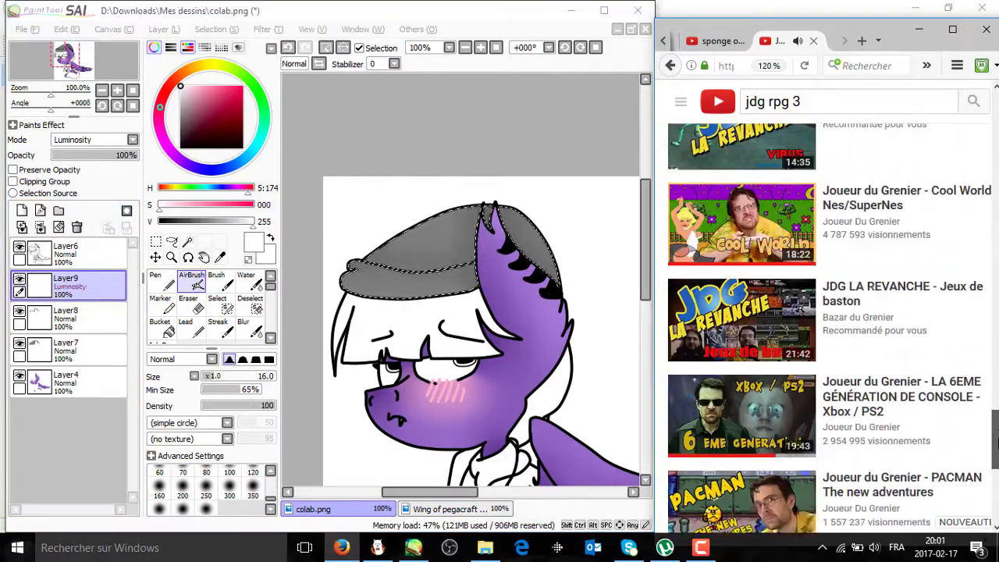
scroll(796, 320, up, 9)
scroll(807, 305, down, 5)
click(757, 249)
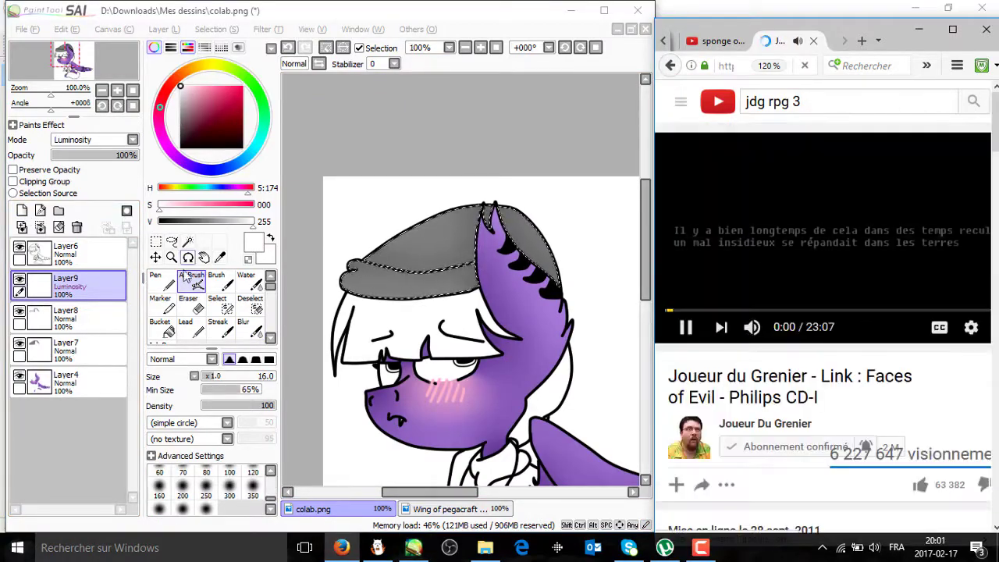
- Return to PaintTool SAI and airbrush white highlights on the beanie's crown and back on Layer9, softened with the 34 px Blur brush
click(479, 48)
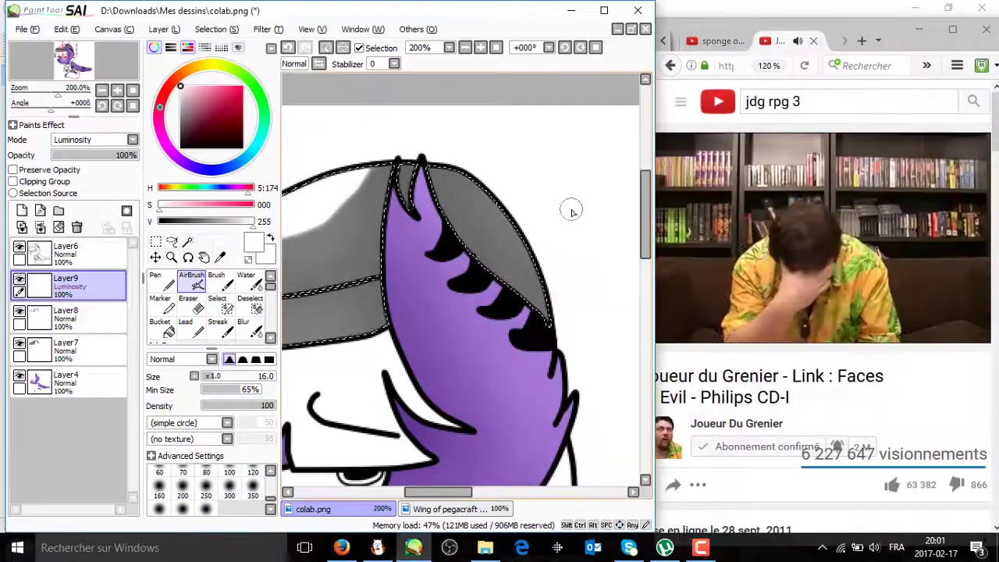
drag(572, 211, 512, 244)
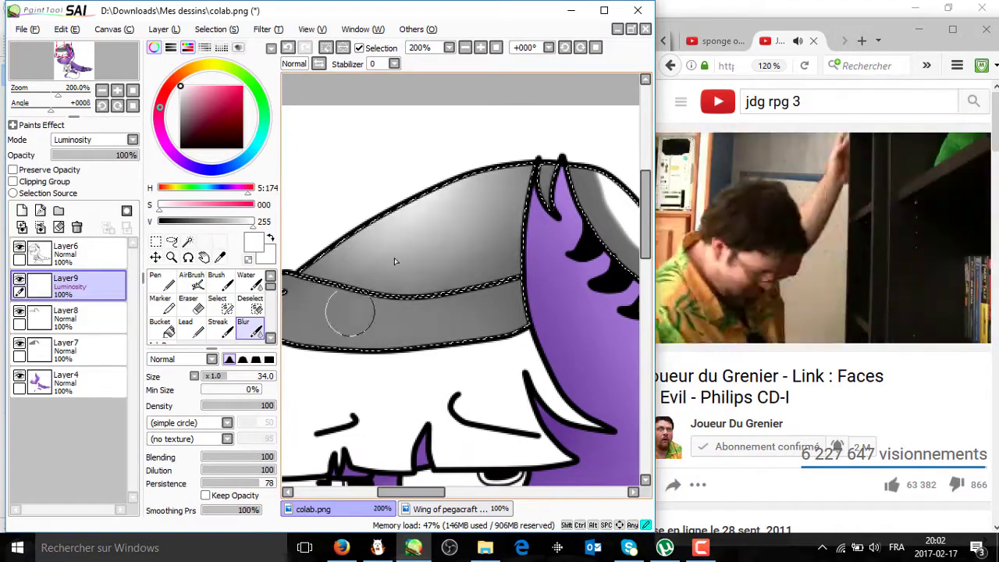
key(minus)
- Add a soft highlight along the beanie's brim and set Layer9 to 39% opacity
drag(125, 154, 98, 155)
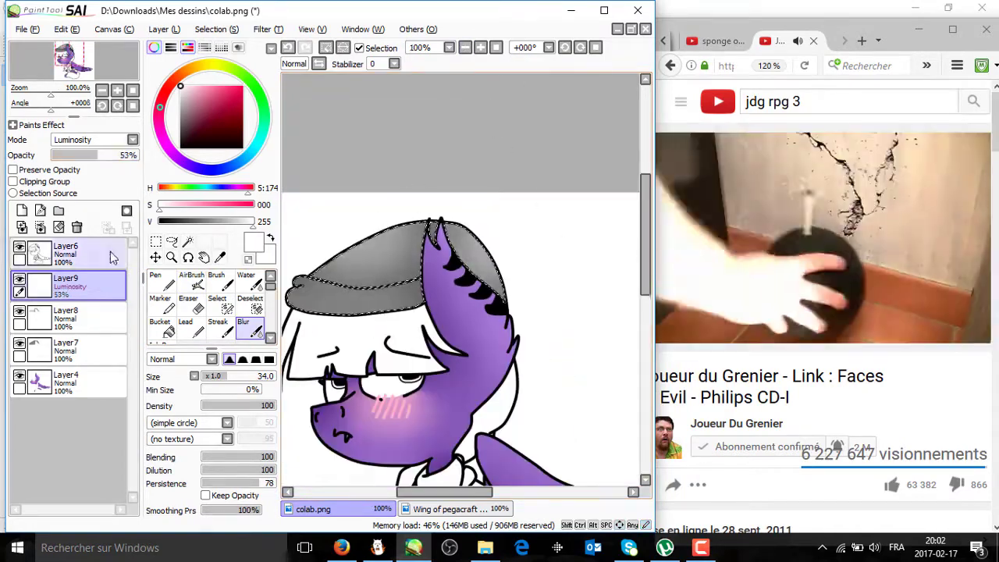
key(plus)
click(191, 283)
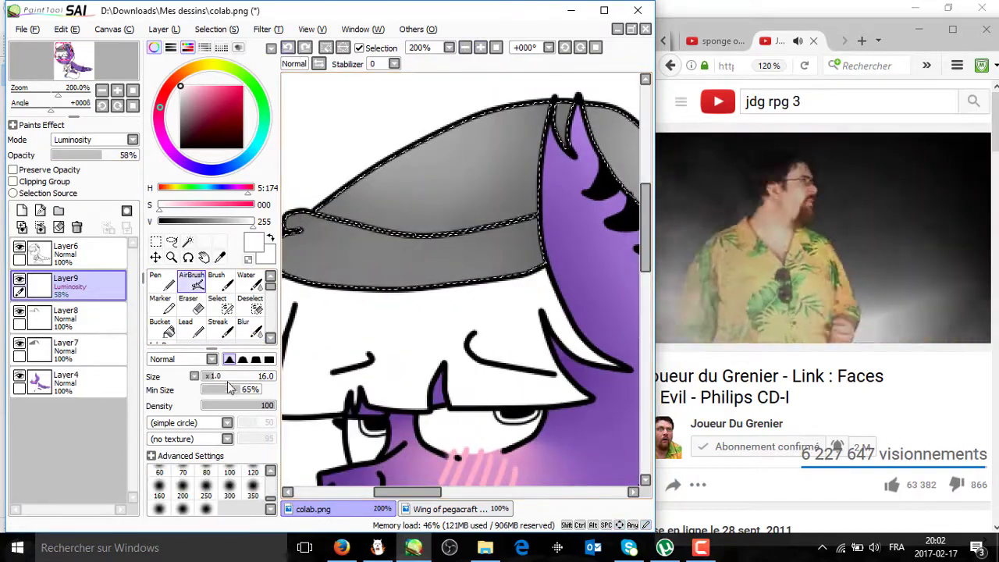
click(253, 328)
drag(330, 241, 468, 258)
key(minus)
key(minus)
key(minus)
drag(103, 154, 86, 155)
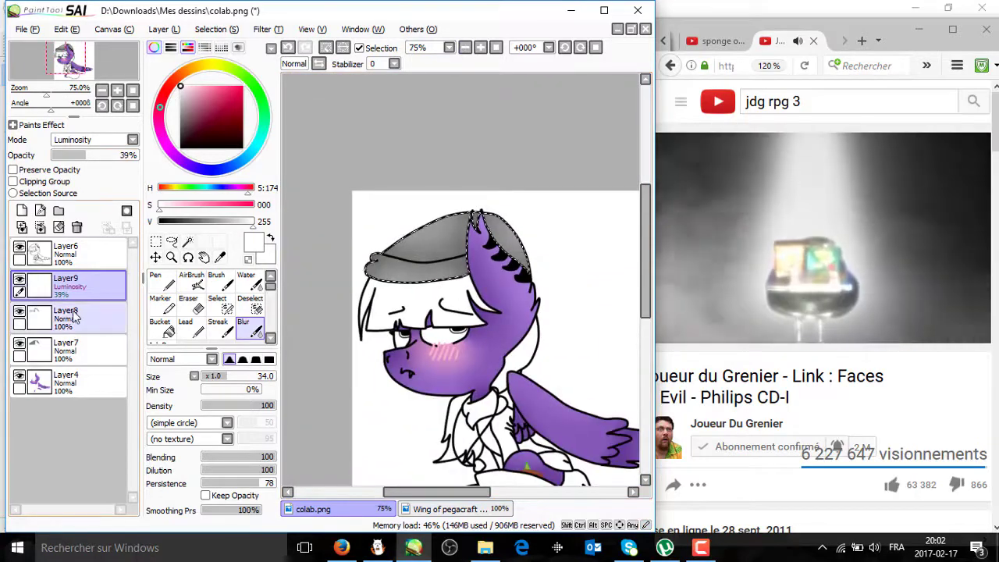
- Merge Layer9, Layer8 and Layer7 down into Layer4 and clear the selection
key(ctrl+e)
key(ctrl+e)
key(ctrl+e)
click(479, 48)
click(479, 48)
click(480, 47)
click(480, 48)
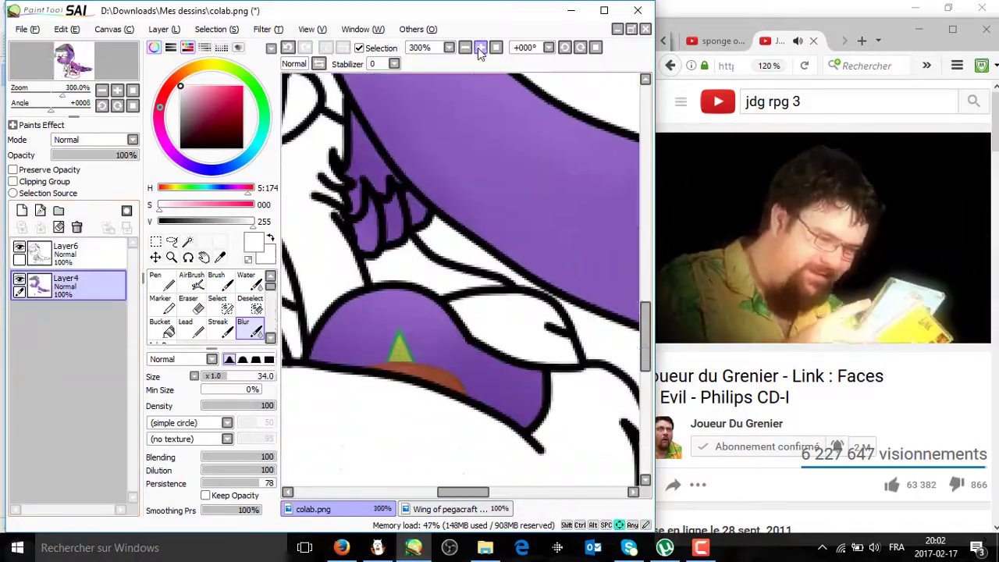
- Start selecting the pony's jacket areas on Layer6 with the Magic Wand, from the collar to the sleeve end
click(187, 241)
click(468, 257)
click(66, 250)
click(217, 305)
key(plus)
key(plus)
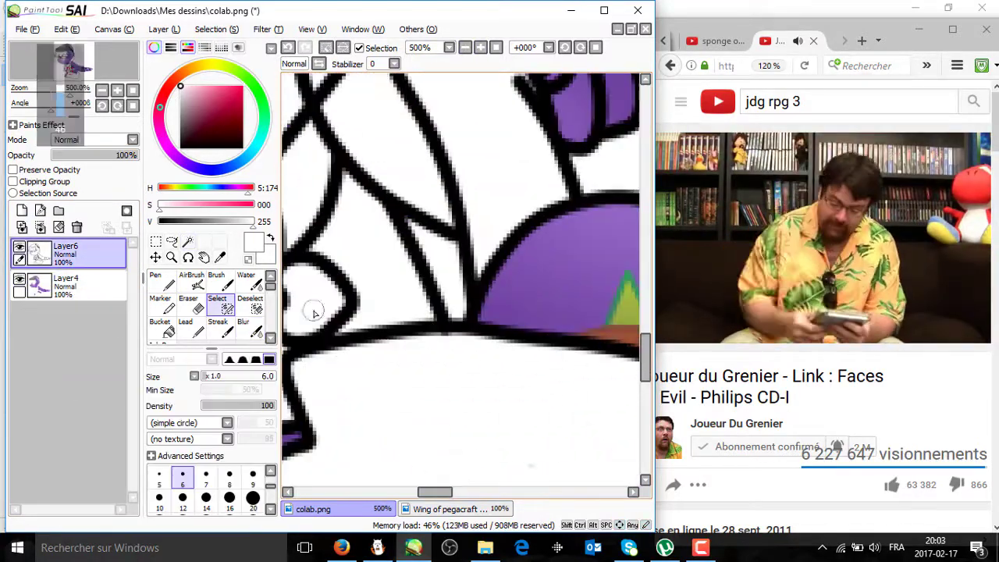
click(187, 241)
key(minus)
key(minus)
key(minus)
key(minus)
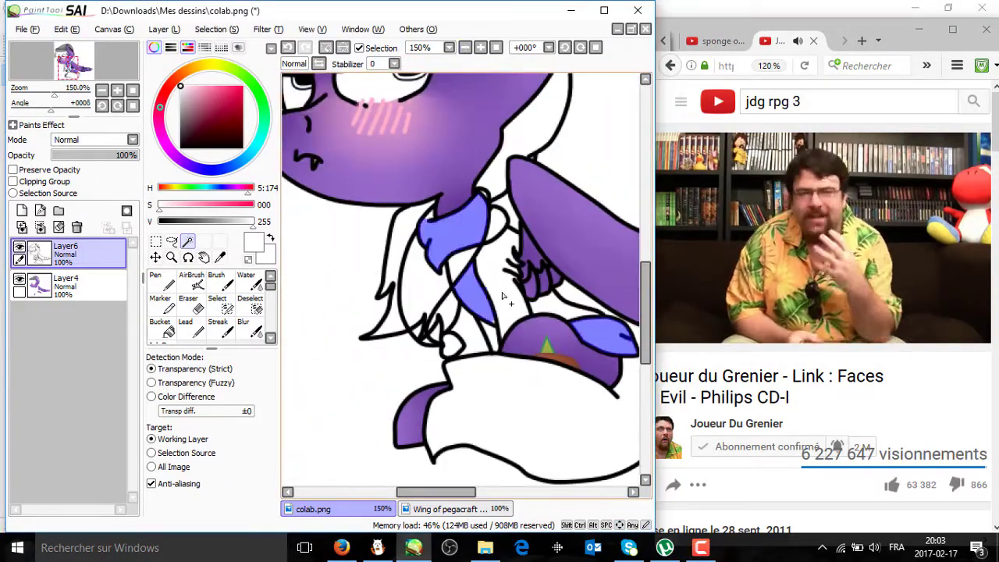
- Add the remaining jacket sections to the selection and fill the gaps around the chest folds with the 6 px Select brush
key(ctrl+Tab)
key(ctrl+Tab)
click(480, 48)
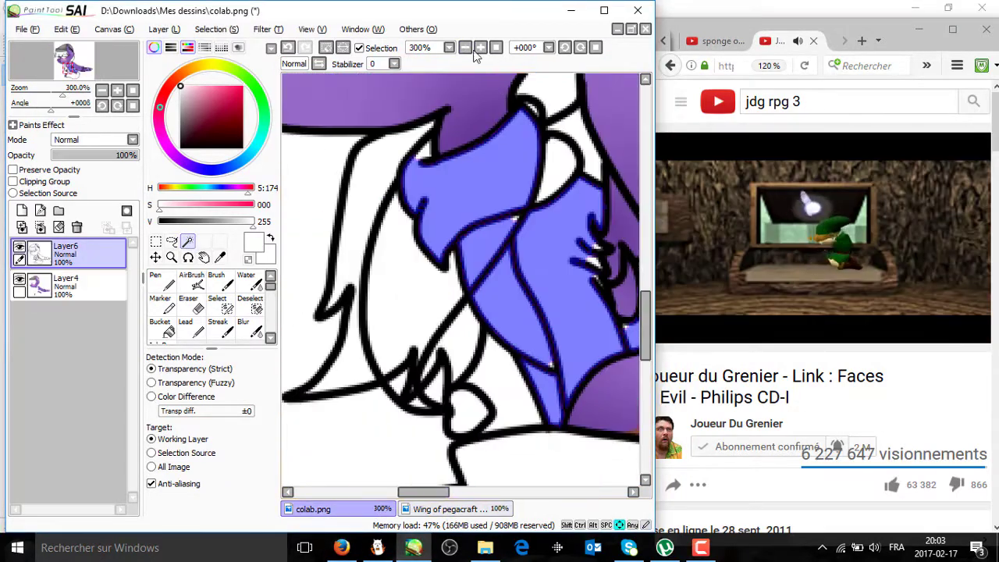
click(479, 48)
scroll(446, 196, down, 3)
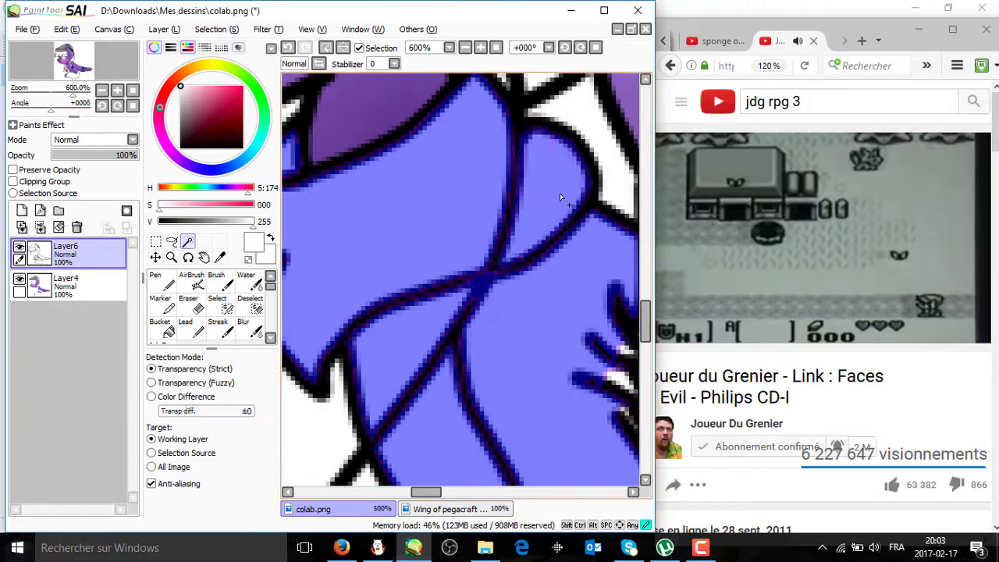
click(465, 48)
click(479, 47)
key(s)
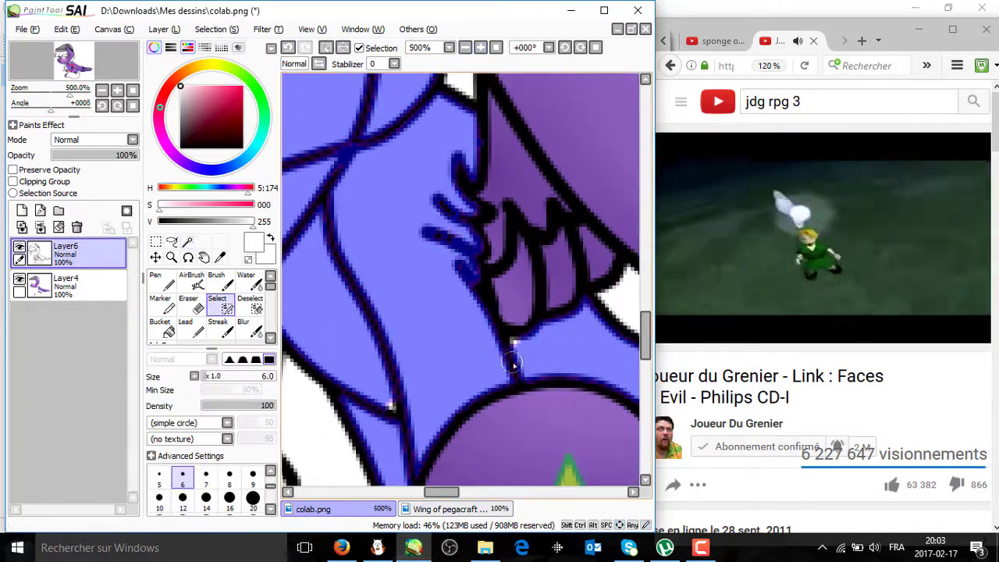
scroll(513, 364, down, 3)
- Sample the jacket blue from the Wing of pegacraft ref sheet and fill the selected jacket with it on Layer7 in colab.png
key(ctrl+Tab)
key(n)
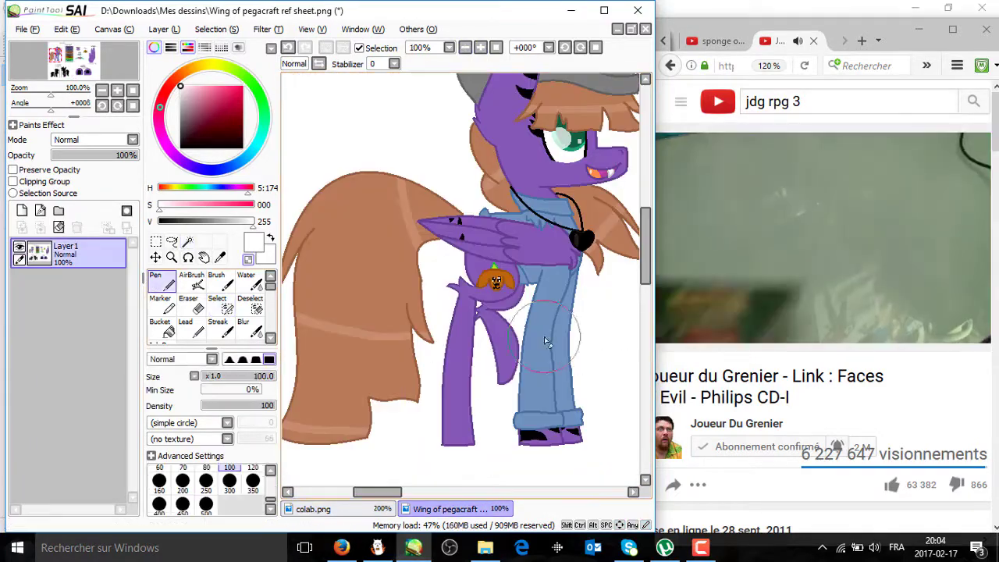
key(ctrl+Tab)
key(ctrl+Tab)
key(ctrl+Tab)
- Airbrush the first dark blue shadows under the collar and folds of the jacket on Layer8
key(v)
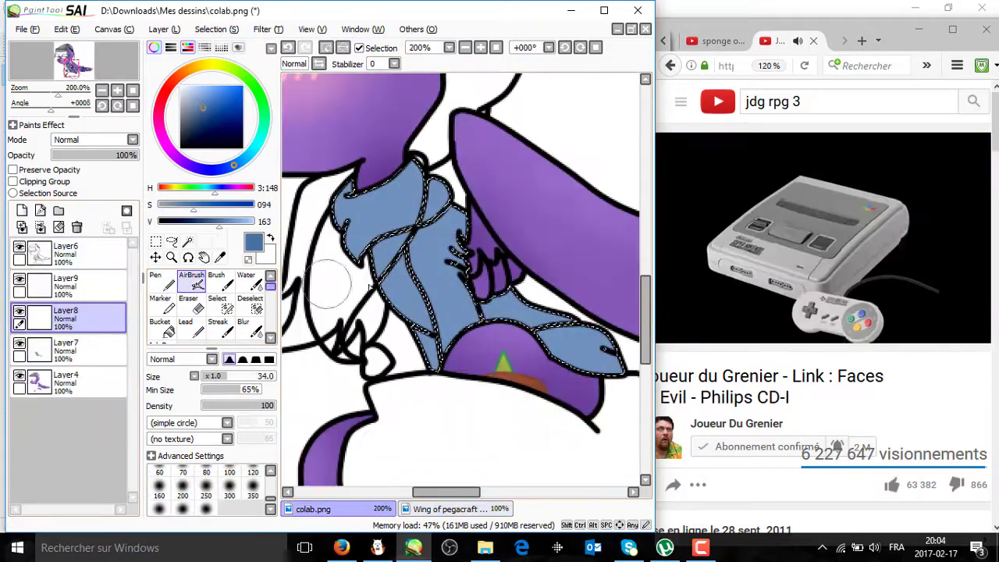
scroll(328, 285, up, 2)
mouse_move(391, 336)
mouse_down()
mouse_move(562, 219)
mouse_move(539, 269)
mouse_move(509, 289)
mouse_move(422, 313)
mouse_move(484, 164)
mouse_up()
- Reselect the jacket from Layer6 including the small missed piece atop the collar, and colour that piece blue on Layer7
key(ctrl+d)
click(65, 250)
click(188, 241)
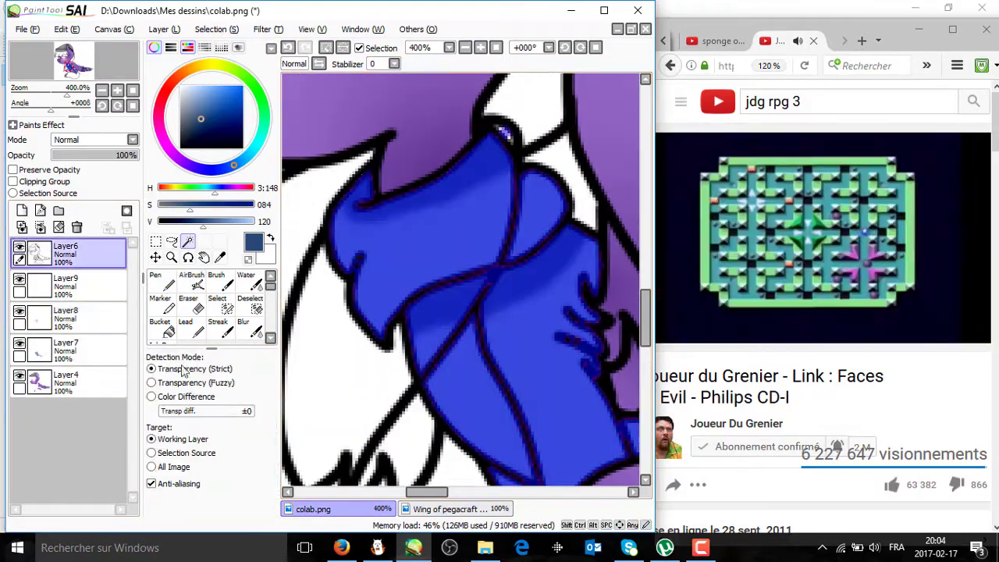
key(n)
click(65, 348)
- Airbrush dark blue shadows along the jacket's remaining folds and lower edges on Layer8 at 11 px
click(78, 317)
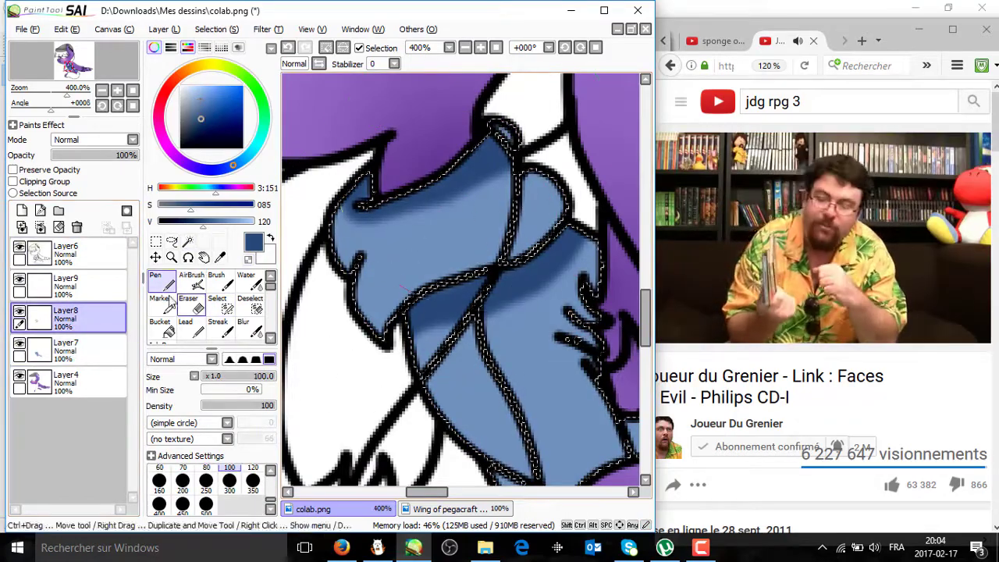
click(191, 282)
scroll(468, 281, down, 3)
scroll(591, 336, up, 3)
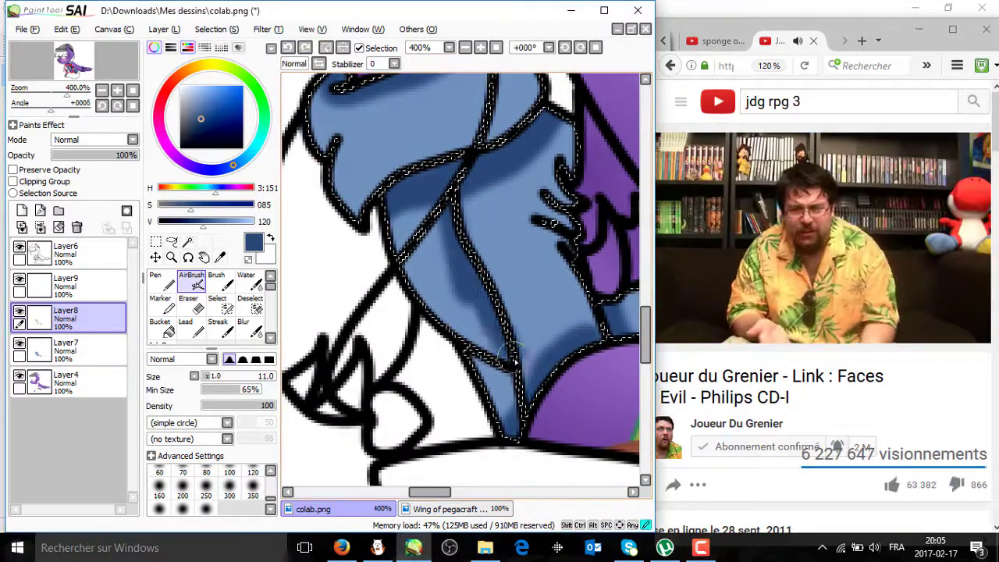
scroll(511, 355, down, 3)
scroll(469, 235, up, 1)
- Soften the jacket shadows with the 16 px Blur brush and set Layer8 to 62% opacity
click(243, 322)
scroll(438, 156, up, 2)
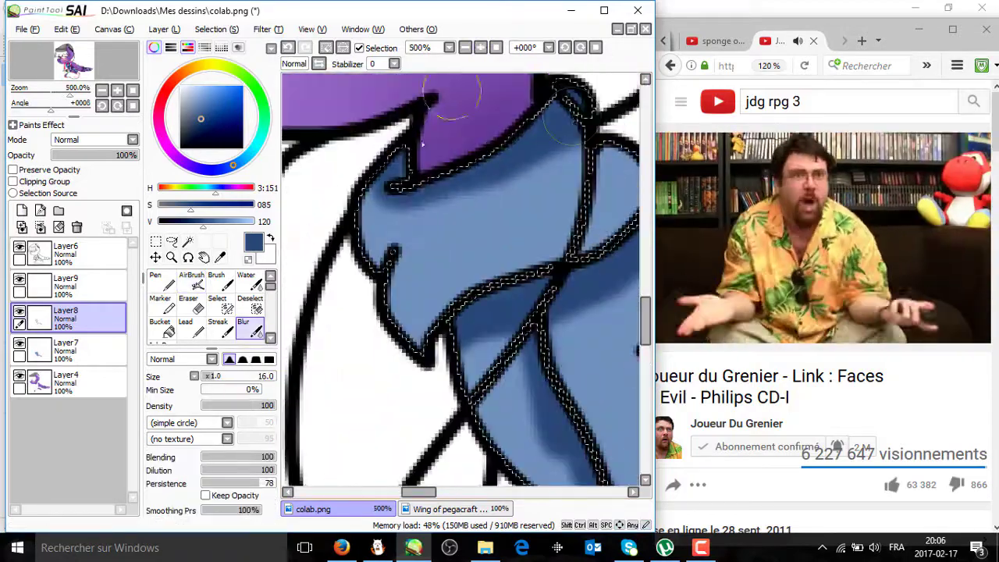
drag(355, 191, 266, 318)
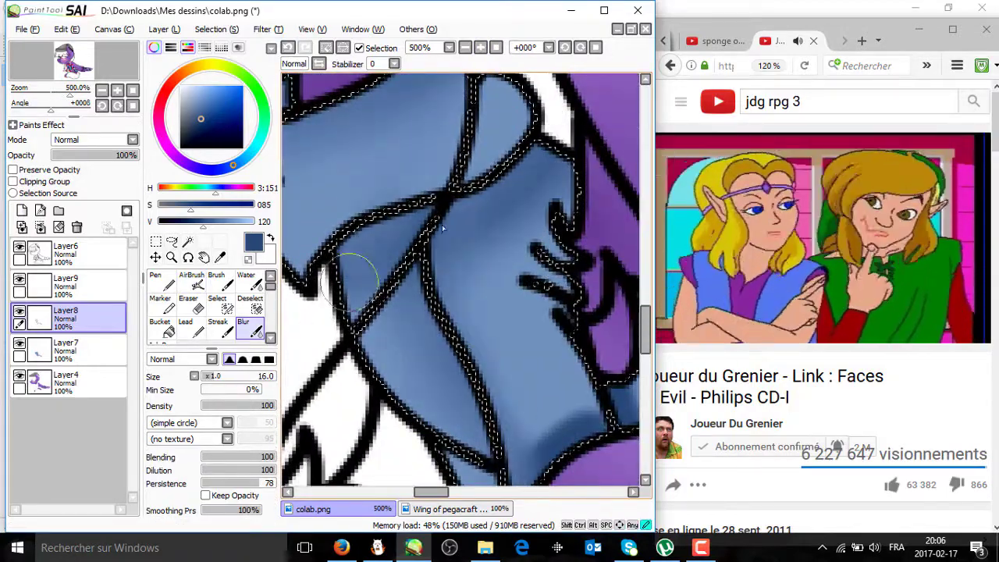
drag(443, 228, 460, 117)
click(466, 48)
drag(499, 315, 484, 195)
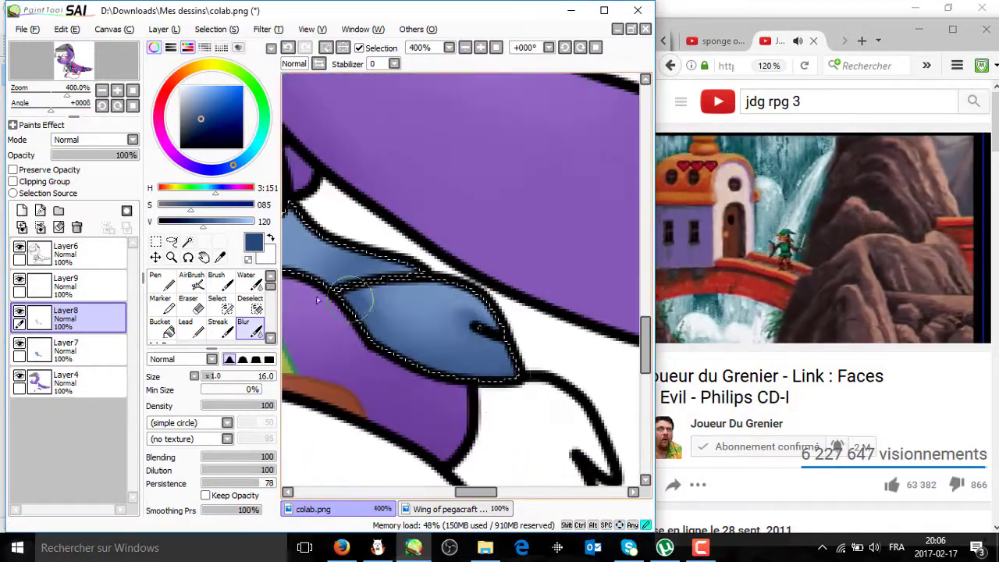
click(464, 48)
click(464, 48)
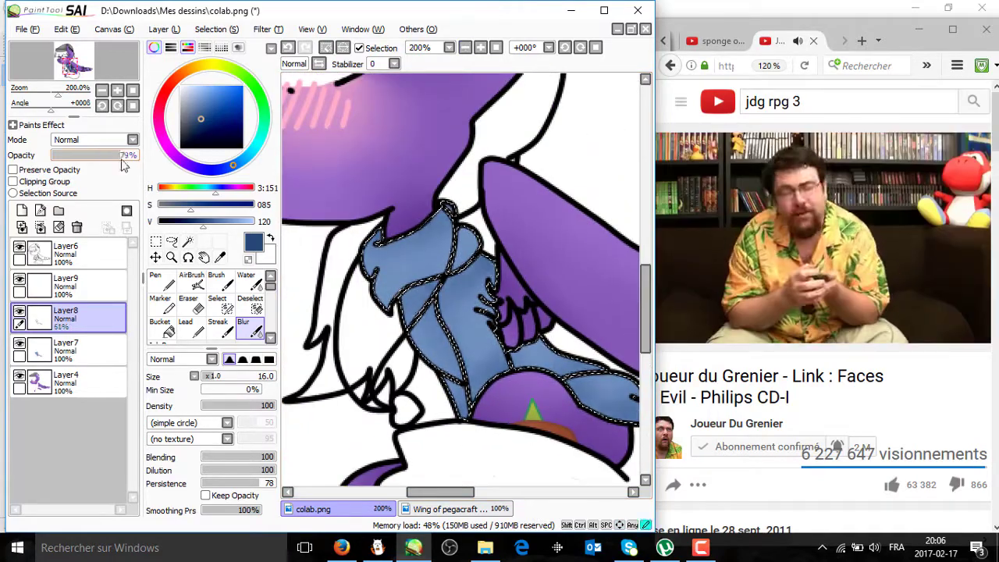
- Airbrush white highlights at 11 px on the jacket's collar, chest folds and sleeve end on Layer9
click(70, 286)
click(192, 281)
scroll(507, 340, up, 3)
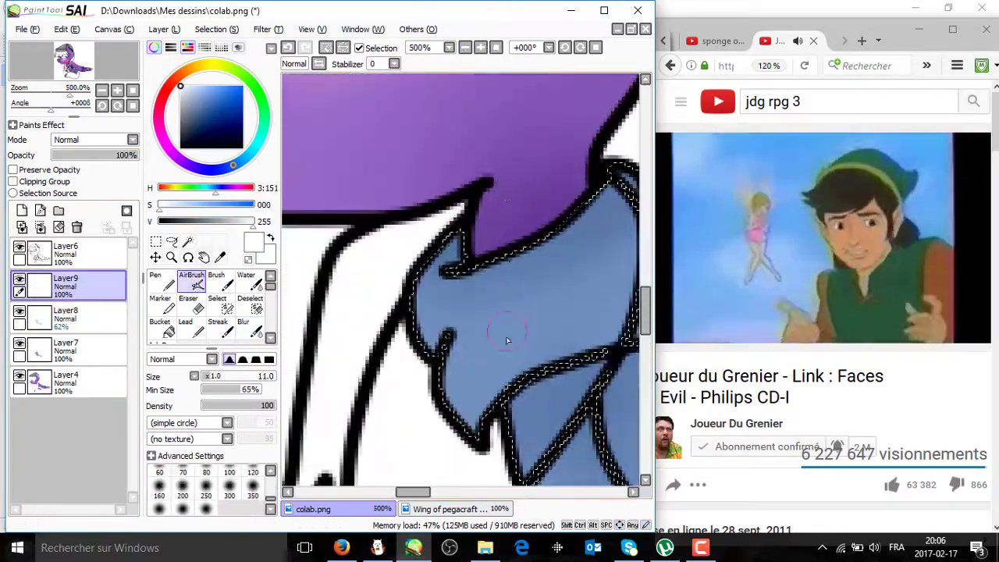
scroll(451, 422, down, 3)
scroll(476, 221, up, 4)
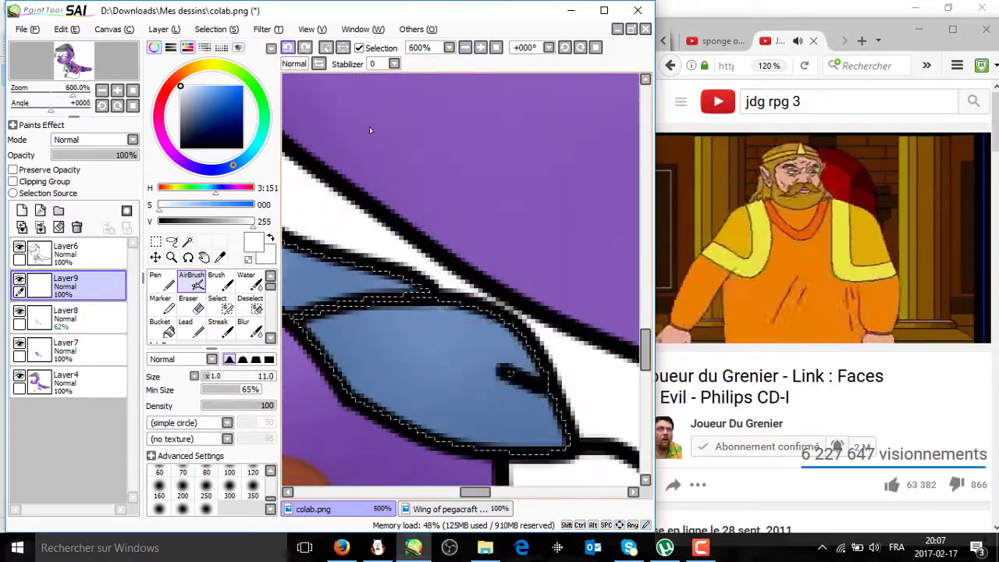
click(465, 48)
click(465, 48)
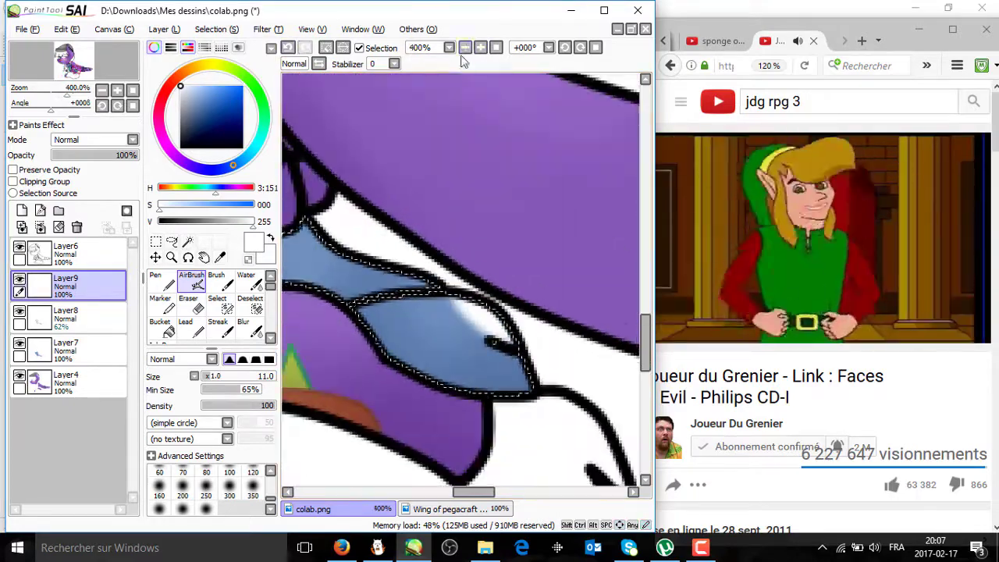
click(465, 48)
click(464, 47)
click(480, 48)
click(480, 48)
click(480, 47)
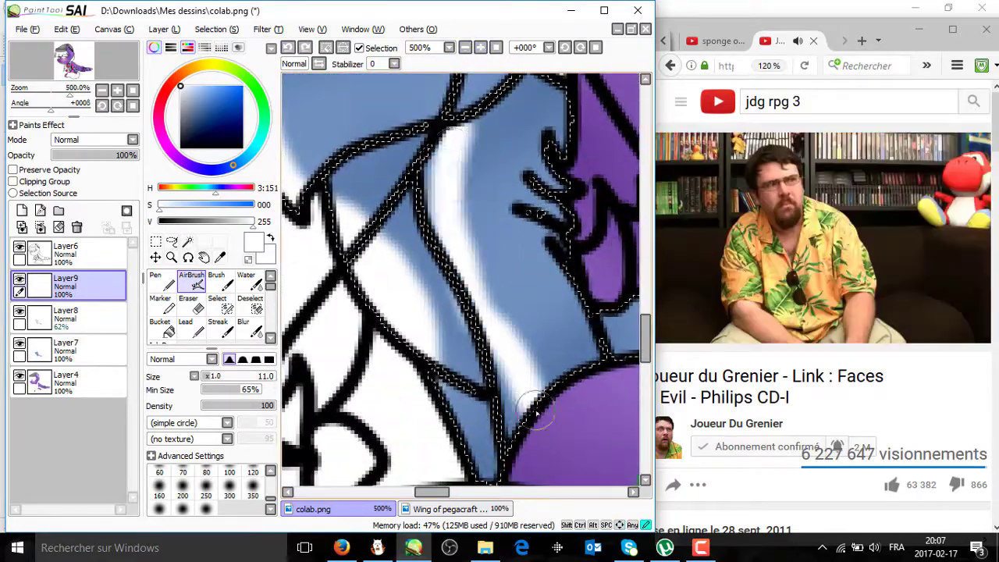
- Soften the jacket highlights with the 16 px Blur brush and set Layer9 to 48% opacity
click(248, 331)
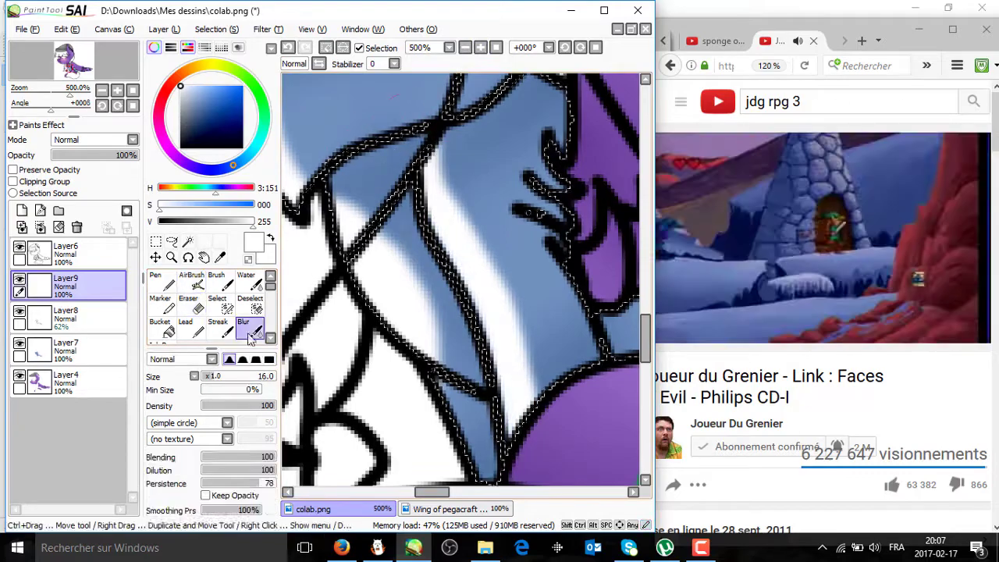
click(464, 47)
click(464, 48)
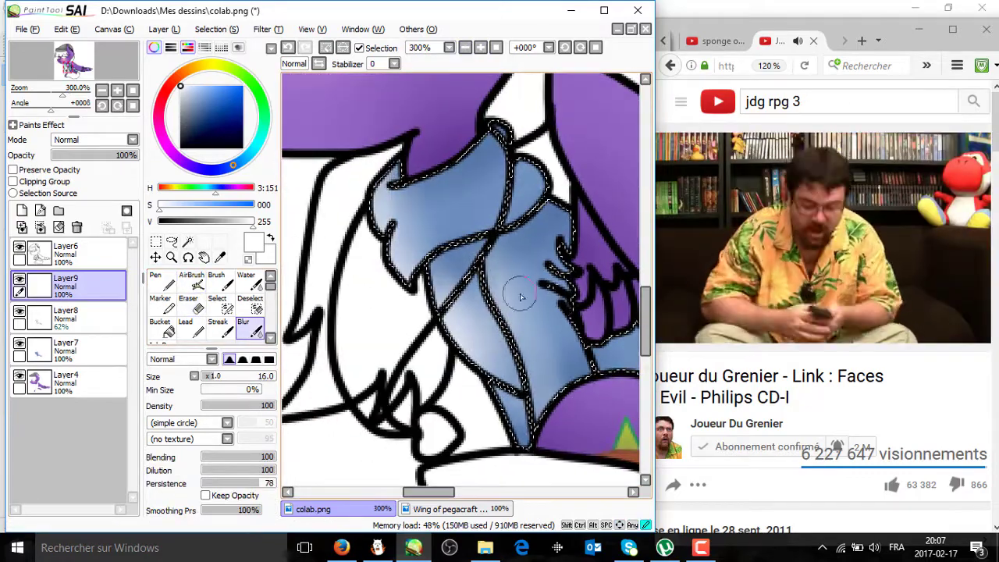
scroll(520, 297, right, 5)
scroll(490, 295, down, 2)
key(ctrl+minus)
key(ctrl+minus)
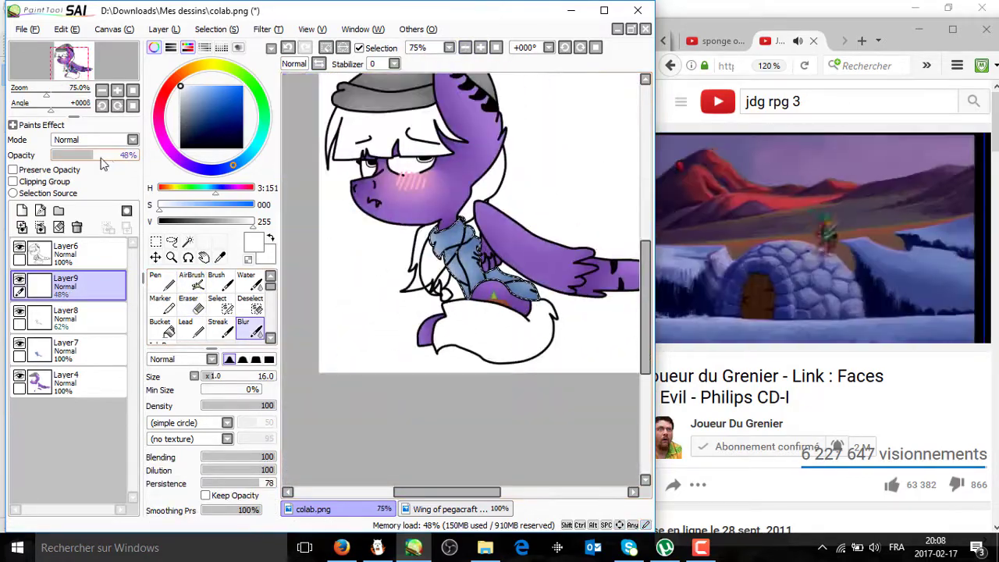
- Merge Layer9, Layer8 and Layer7 down into Layer4 and clear the jacket selection
key(ctrl+e)
key(ctrl+e)
key(ctrl+e)
click(480, 47)
click(480, 48)
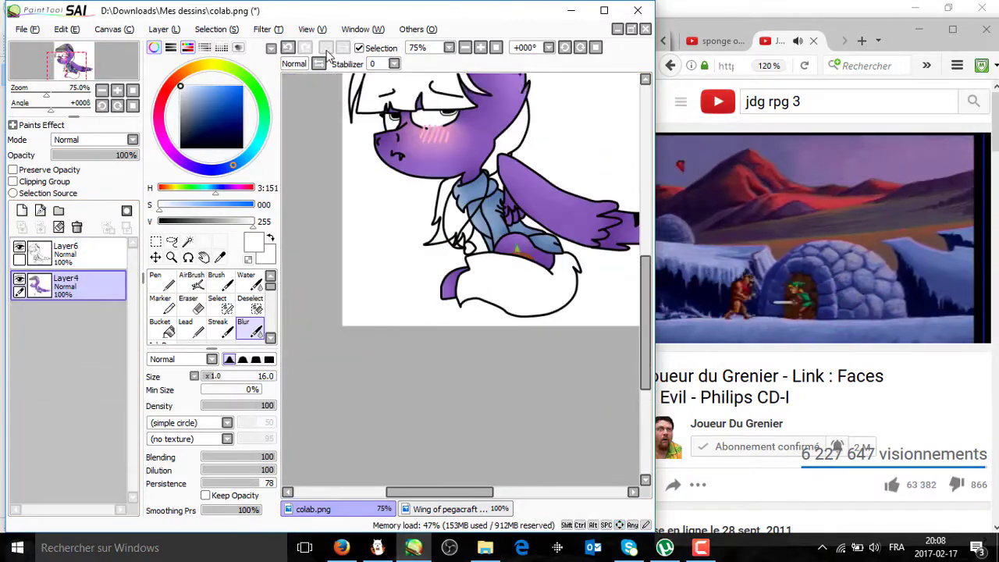
- Select the pendant's interior with the Magic Wand and pick black for it on Layer7, checking the pendant on the ref sheet
click(480, 48)
click(480, 48)
click(480, 48)
click(480, 48)
click(480, 48)
key(w)
key(ctrl+Tab)
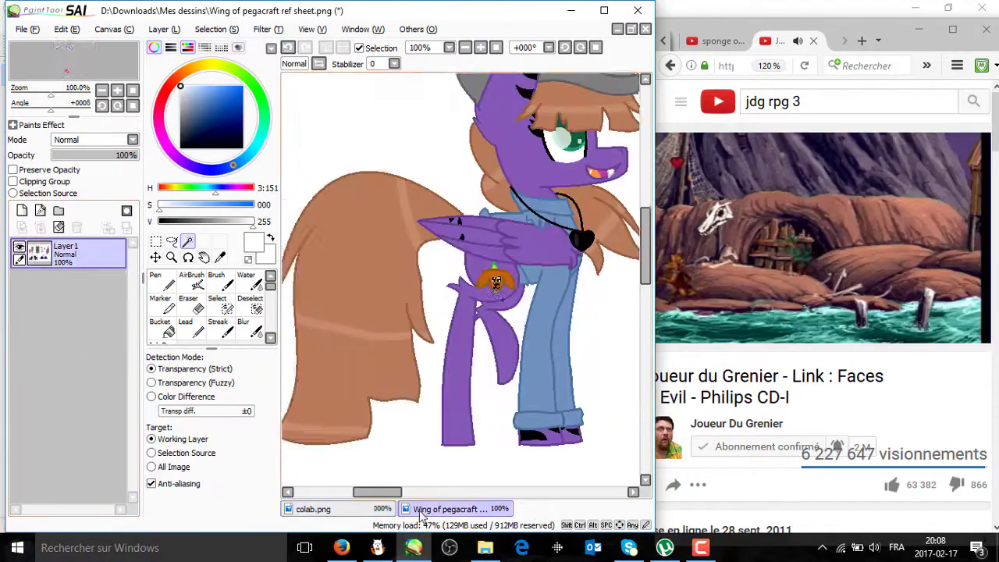
scroll(470, 293, right, 3)
scroll(471, 292, up, 4)
key(ctrl+Tab)
key(b)
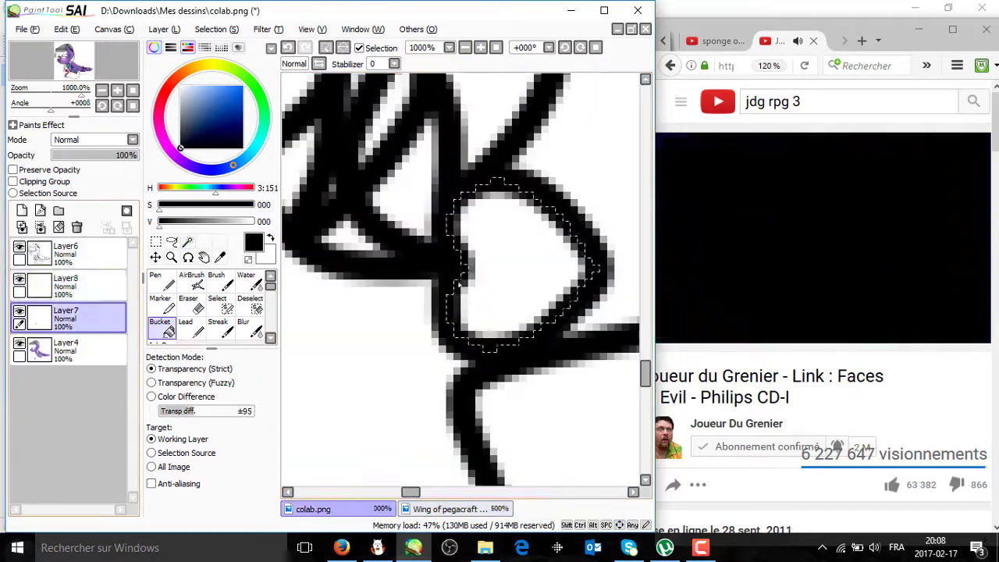
- Fill the pendant black, add a faint oval highlight at reduced layer opacity, and merge both layers into Layer4 without a selection
mouse_move(450, 520)
mouse_down()
mouse_move(378, 493)
mouse_move(486, 482)
mouse_move(429, 475)
mouse_move(465, 326)
mouse_move(515, 328)
mouse_up()
key(n)
key(x)
key(ctrl+Tab)
key(ctrl+Tab)
click(67, 155)
click(466, 47)
key(ctrl+d)
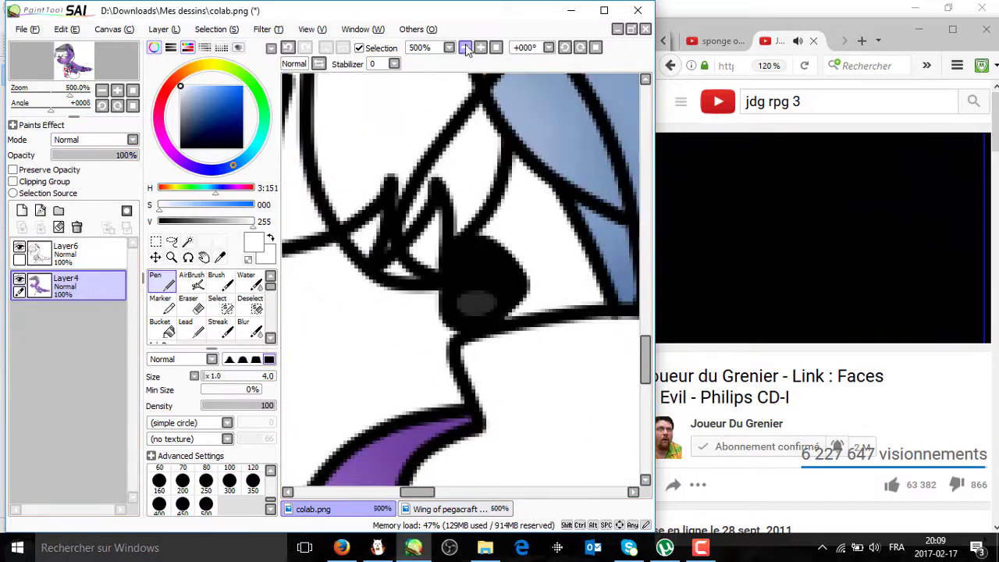
- Select the fringe, back mane, chest mane and tail on Layer6 with the Magic Wand, comparing with the ref sheet
click(466, 48)
click(465, 48)
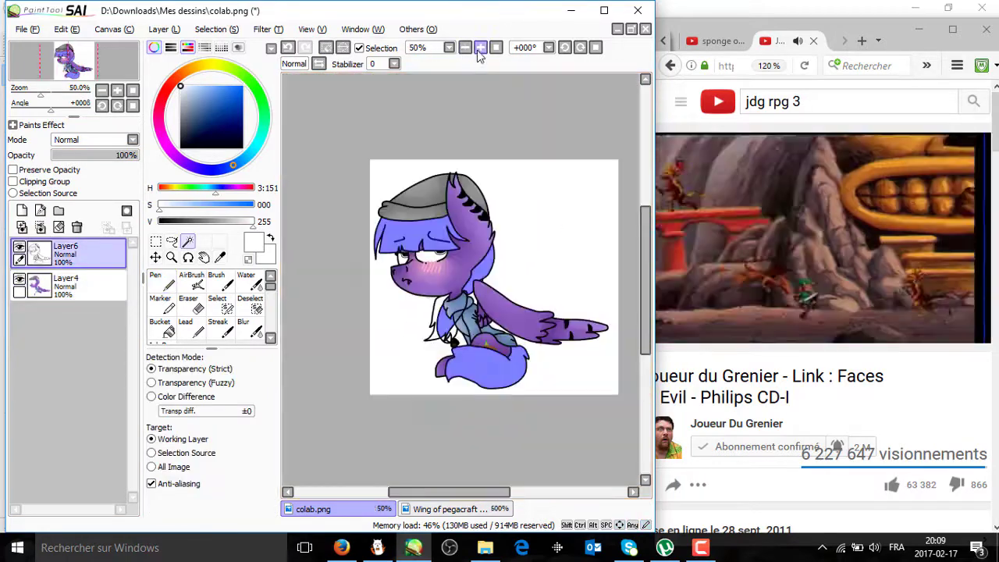
key(ctrl+Tab)
click(465, 48)
click(480, 47)
click(331, 512)
scroll(514, 161, up, 4)
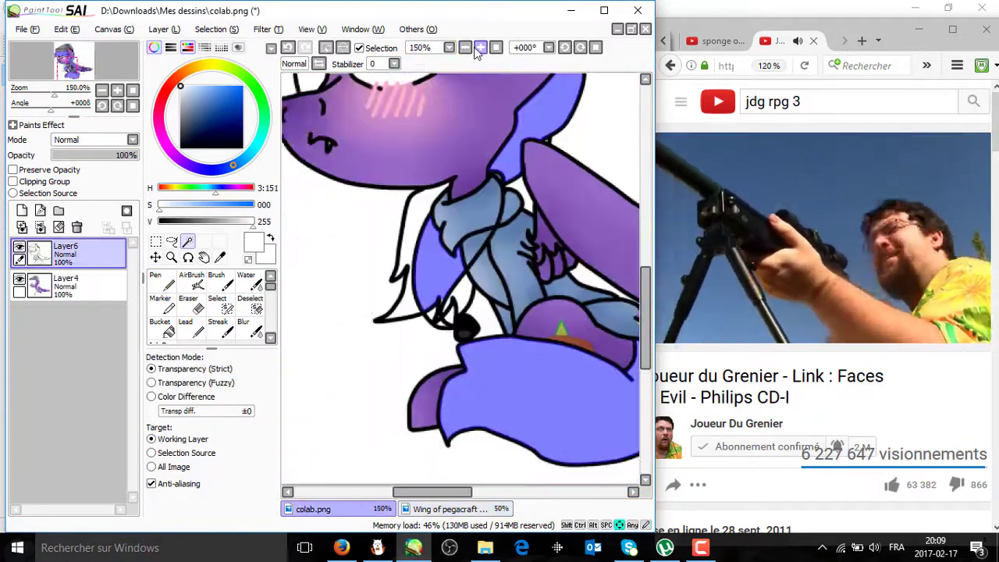
- Add the remaining chest mane strands to the selection and clean up their tips with the 6 px Select and Deselect brushes
scroll(573, 335, down, 5)
key(s)
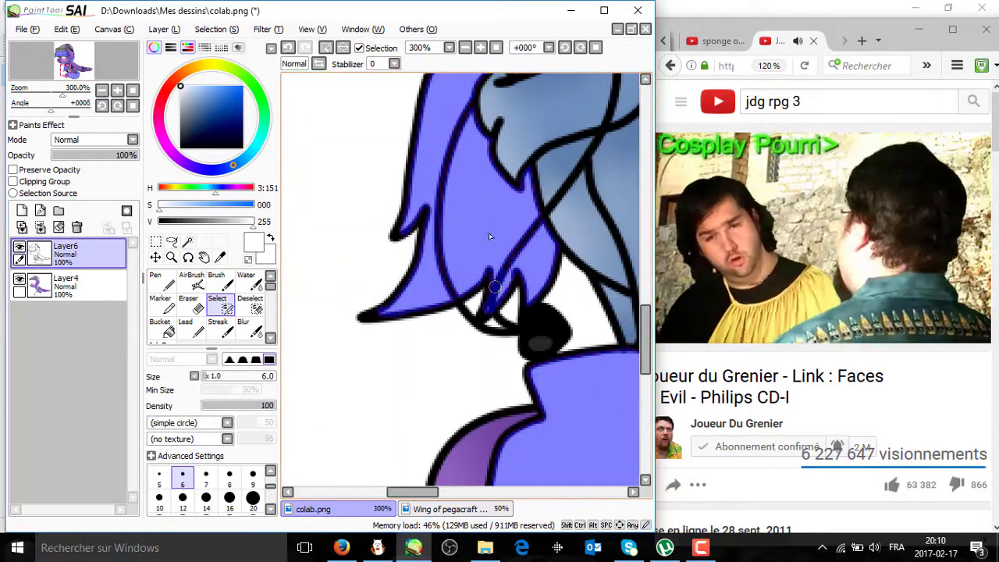
scroll(296, 118, down, 5)
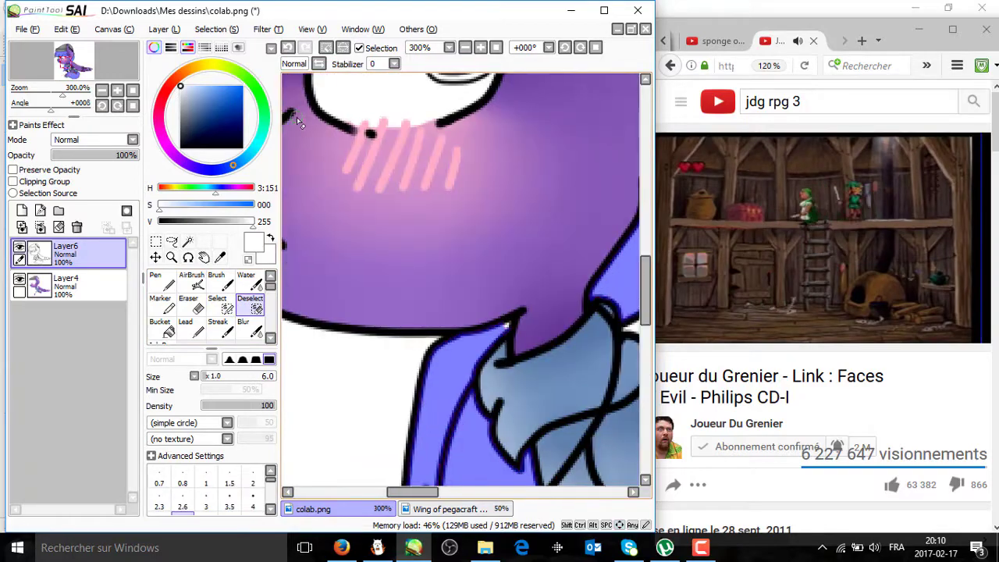
key(w)
key(s)
click(465, 47)
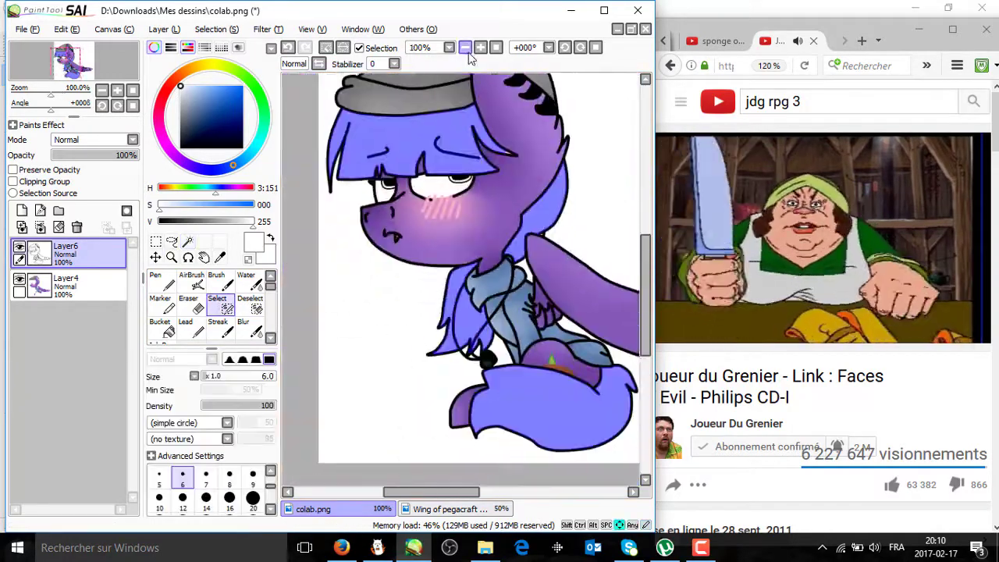
- Brush the eyebrow lines in the fringe and the small gap behind the neck into the mane selection
click(480, 47)
click(480, 47)
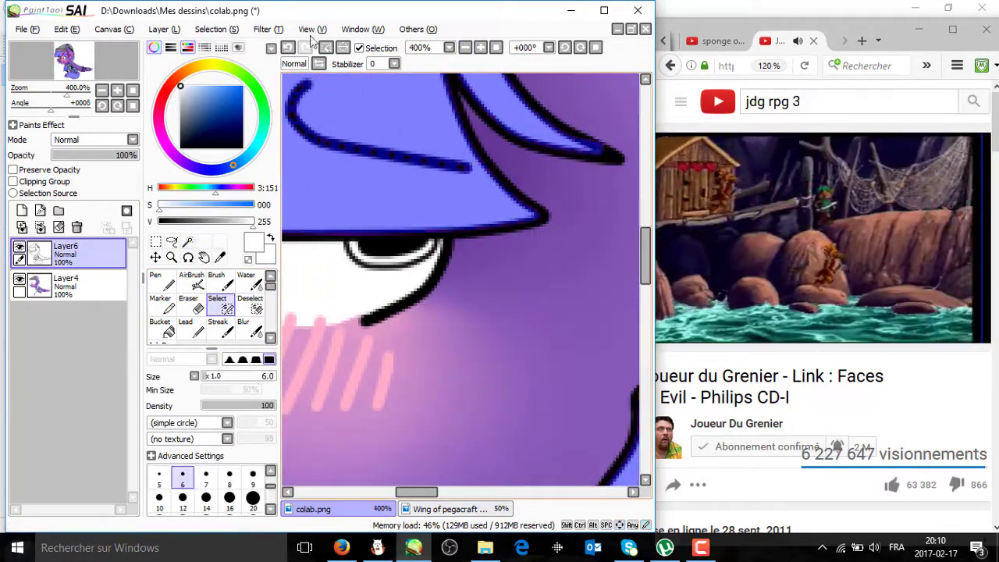
click(465, 47)
click(480, 47)
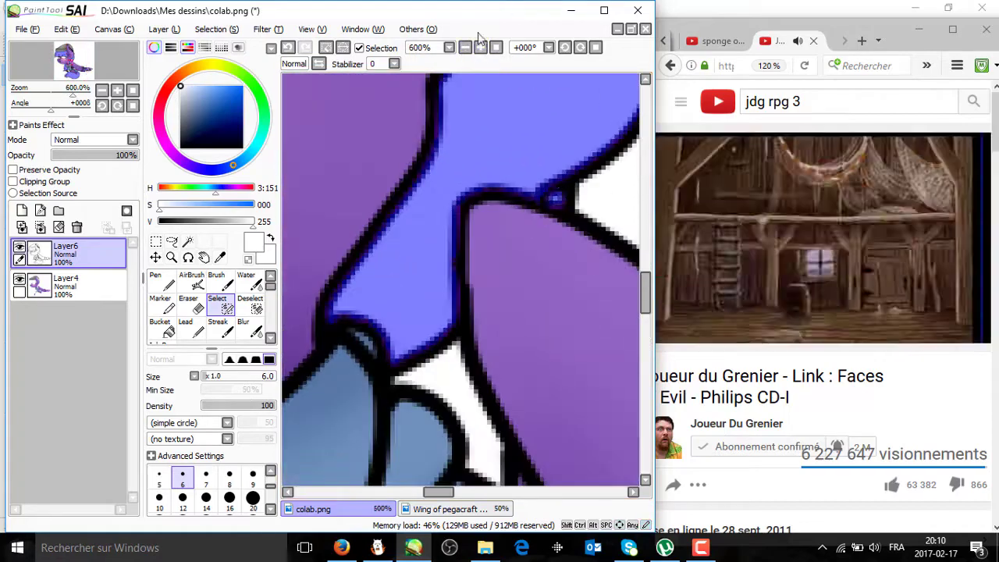
click(465, 47)
- Sample the brown of the fringe from the pony on the Wing of pegacraft ref sheet
click(435, 509)
click(480, 47)
click(480, 47)
click(466, 47)
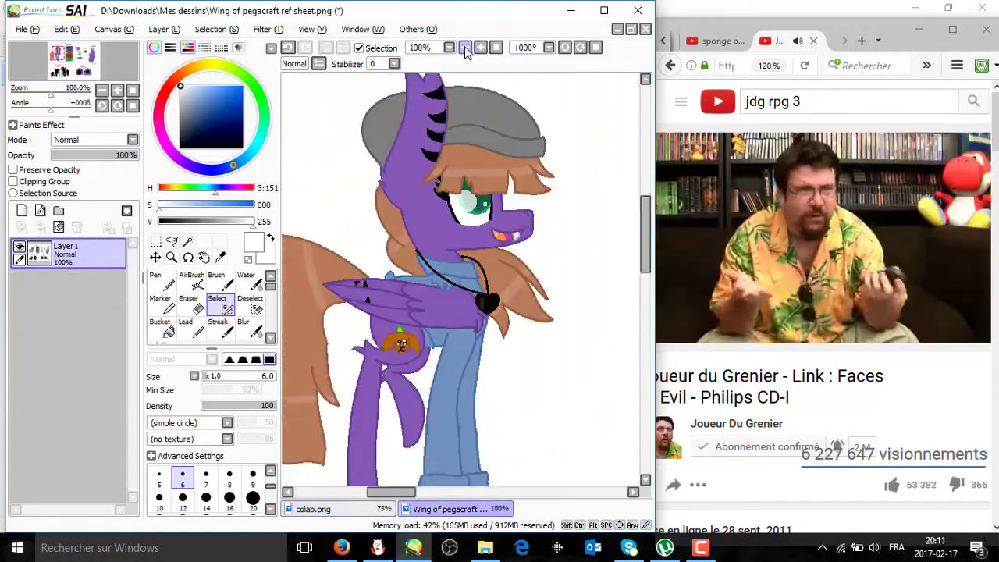
click(466, 47)
click(465, 46)
click(480, 46)
click(480, 47)
click(466, 47)
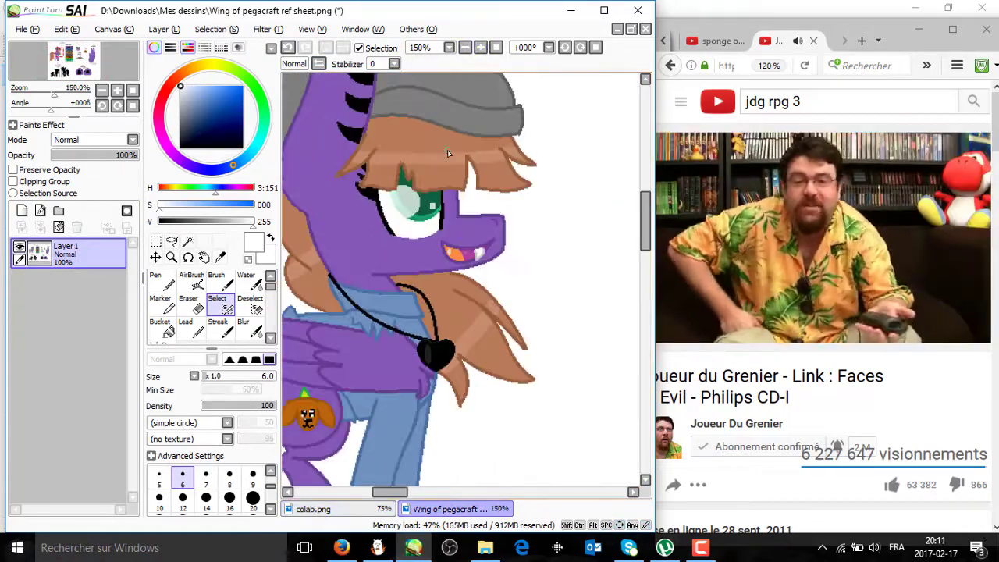
key(n)
alt+click(447, 150)
- Fill the selected mane and tail with the sampled brown on Layer7 in colab.png
click(320, 509)
key(n)
scroll(490, 279, down, 2)
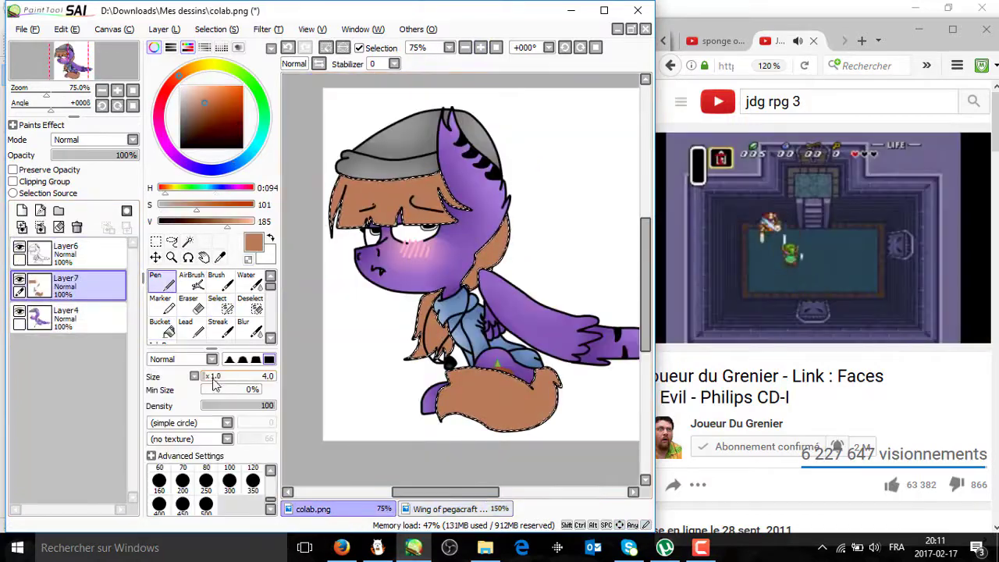
- Sample the lighter brown of the hair stripes from the tail on the Wing of pegacraft ref sheet
key(ctrl+Tab)
key(ctrl+Tab)
key(ctrl+Tab)
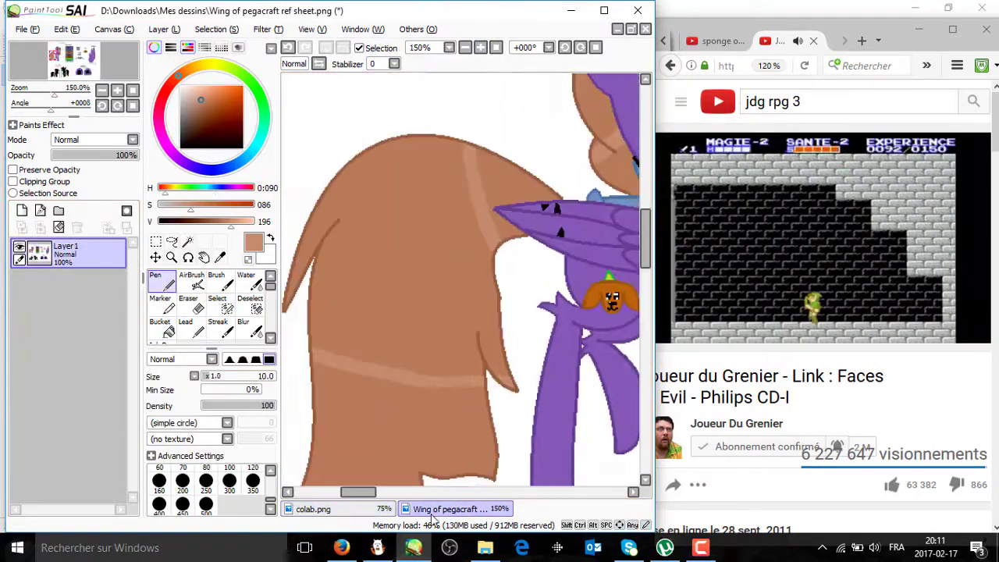
key(ctrl+Tab)
key(ctrl+Tab)
key(ctrl+Tab)
click(461, 509)
- Paint light brown stripes across the fringe, mane and tail on Layer7 in colab.png with the 10 px Pen
key(ctrl+Tab)
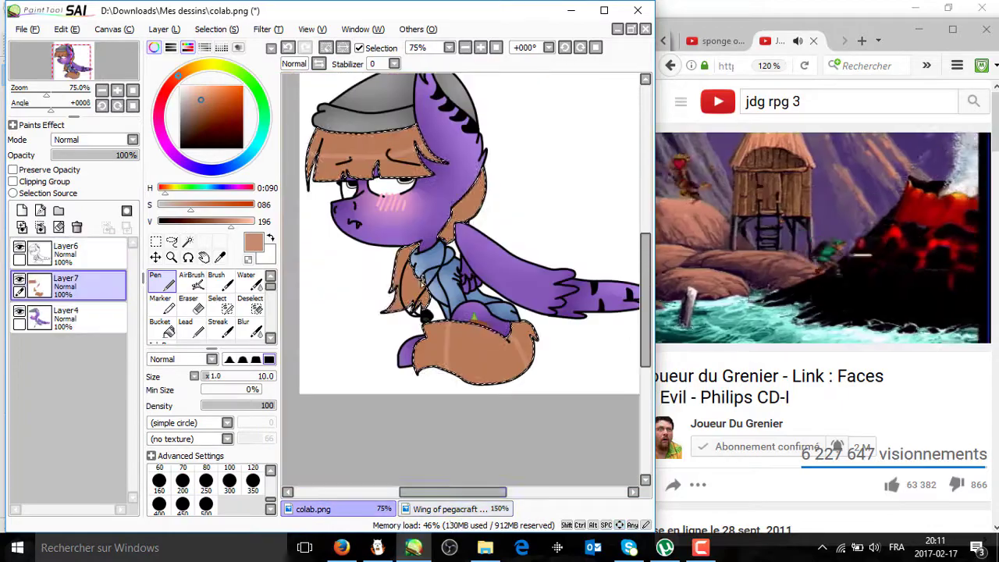
key(ctrl+Tab)
key(ctrl+Tab)
click(480, 47)
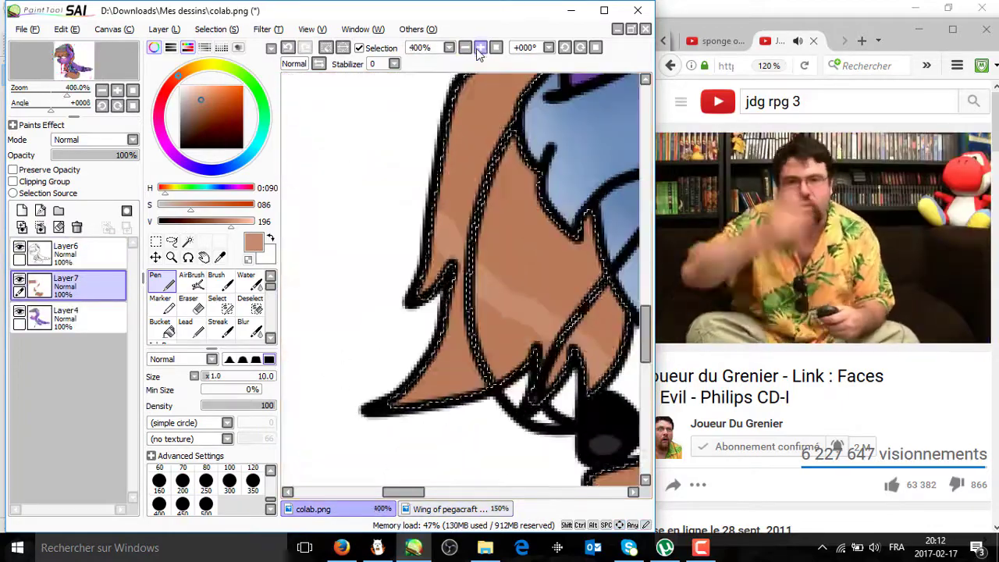
scroll(460, 281, down, 5)
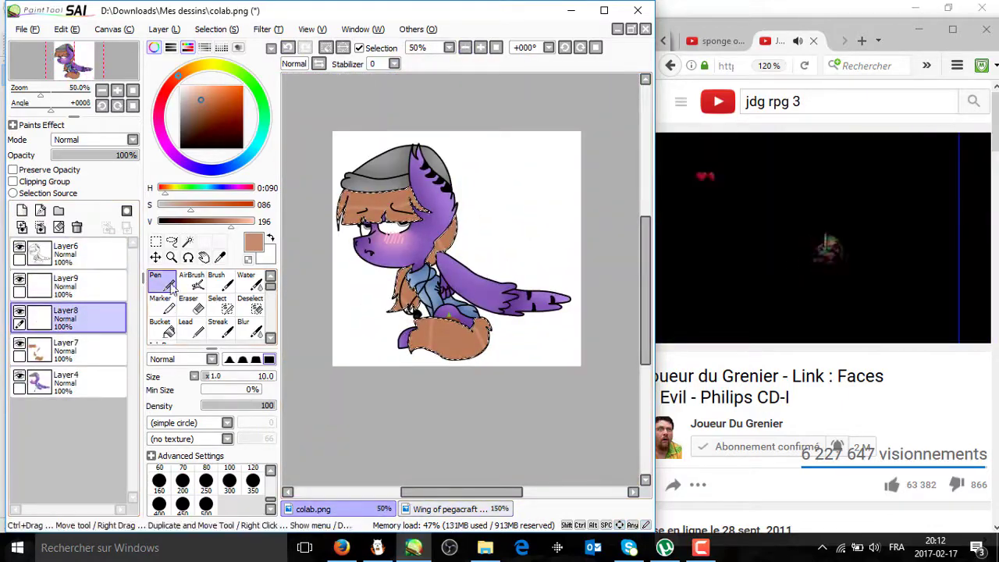
- Airbrush black shadows along the fringe under the beanie, the mane and the tail on Layer8 in Lumi & Shade mode
click(425, 511)
key(ctrl+Tab)
scroll(352, 214, up, 2)
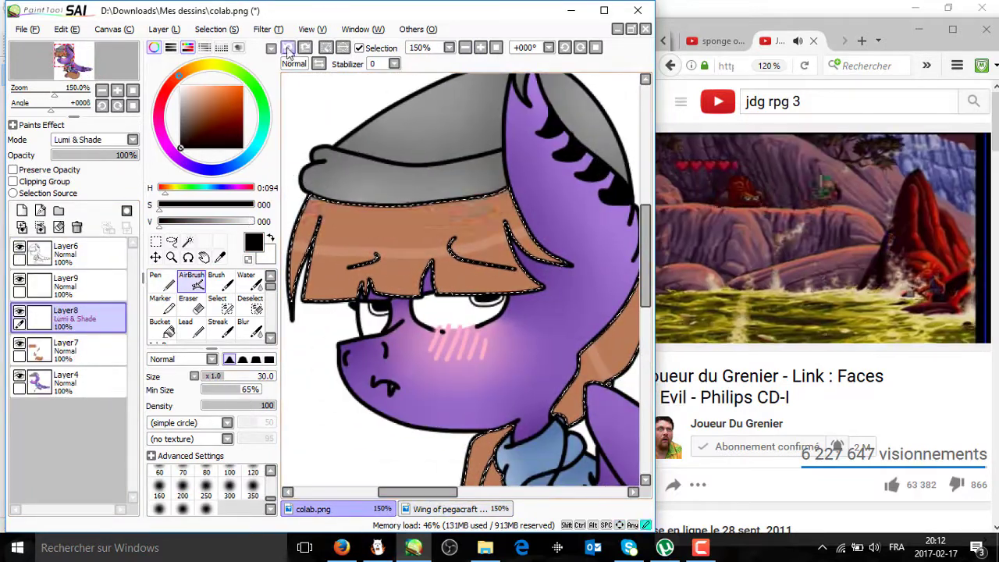
scroll(344, 207, up, 2)
scroll(453, 281, down, 1)
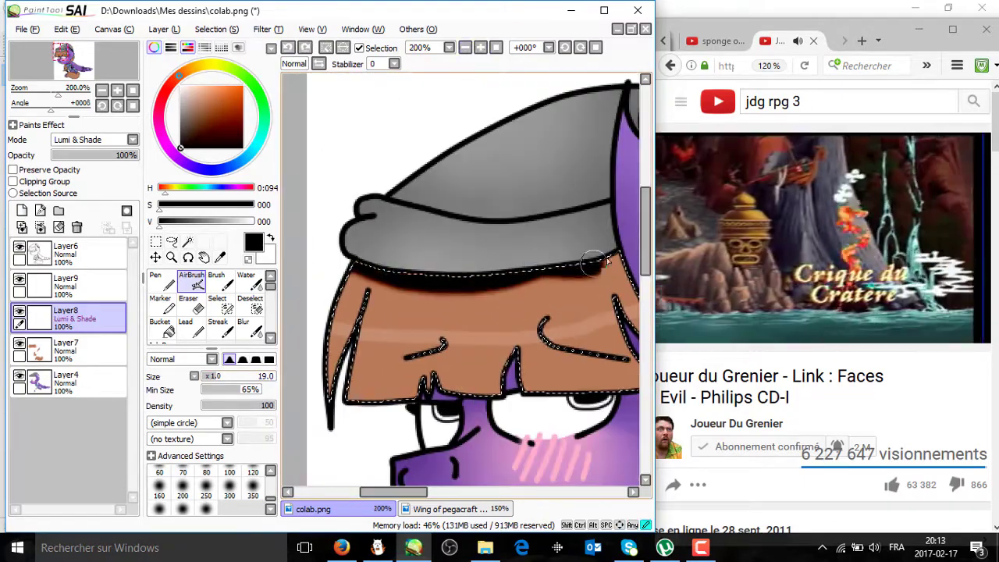
scroll(452, 281, down, 5)
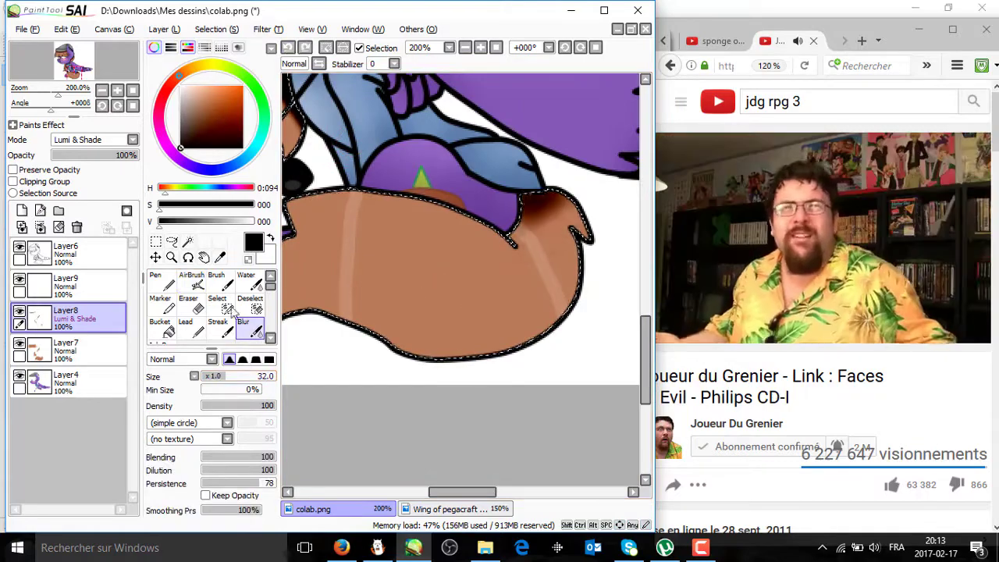
- Blur the airbrushed shadows on the tail, mane and fringe, and set Layer8's opacity to 60%
scroll(531, 258, up, 4)
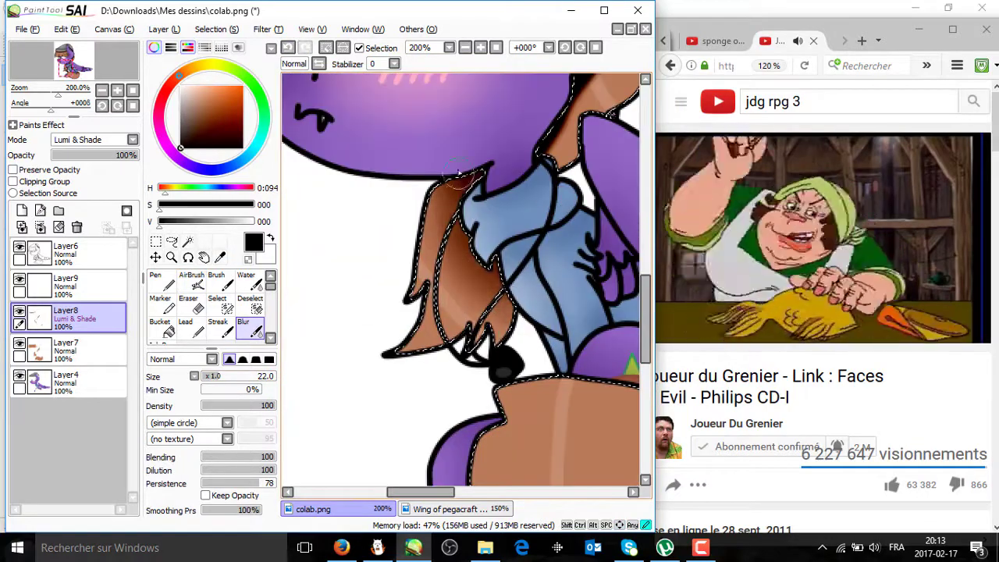
scroll(507, 258, up, 3)
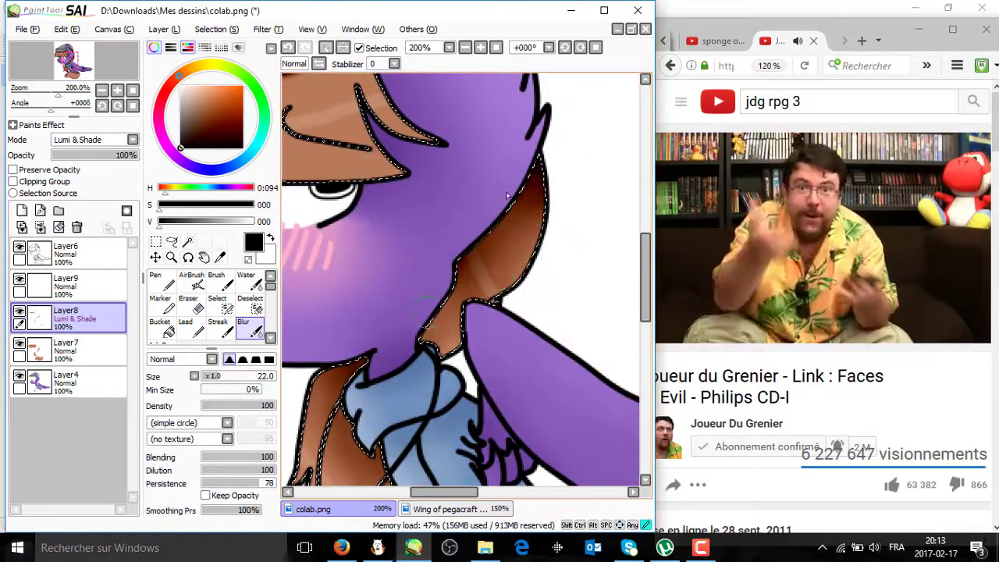
scroll(507, 195, up, 5)
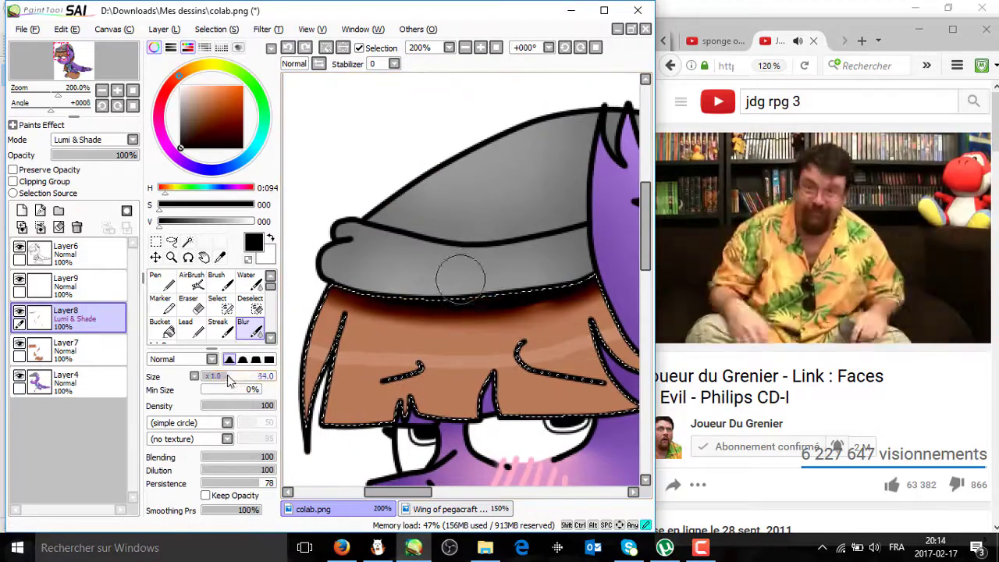
click(466, 47)
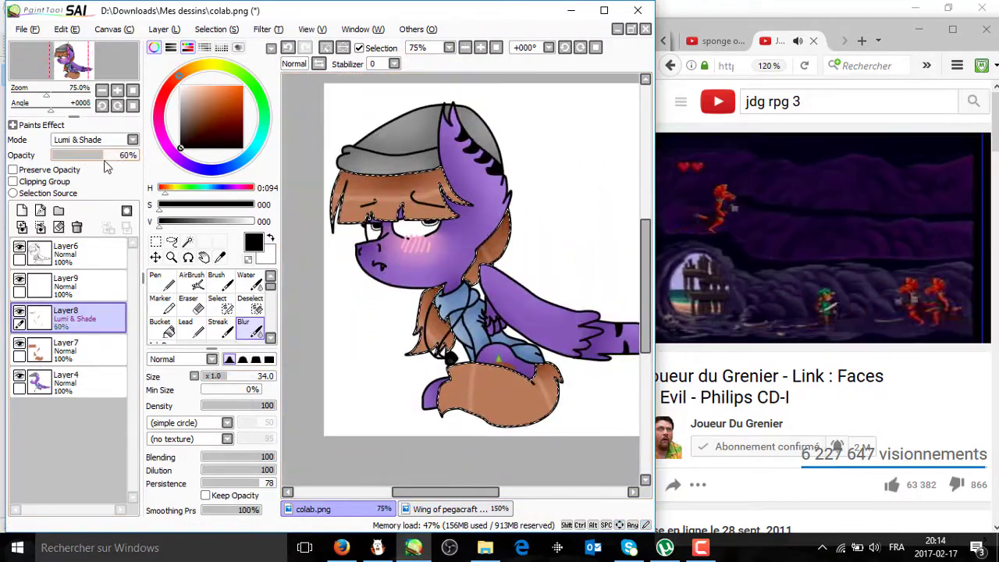
- Fill the mane and tail selection with black on a new layer above Layer8 and erase strand-shaped bands with the 17 px Eraser
click(22, 210)
click(164, 326)
key(e)
scroll(441, 334, up, 3)
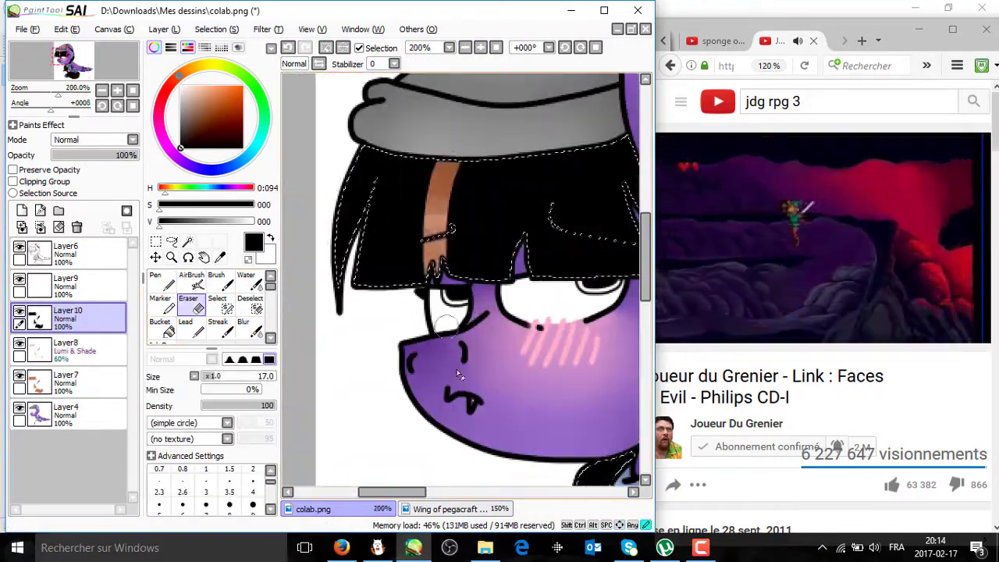
scroll(611, 130, right, 3)
scroll(539, 187, down, 2)
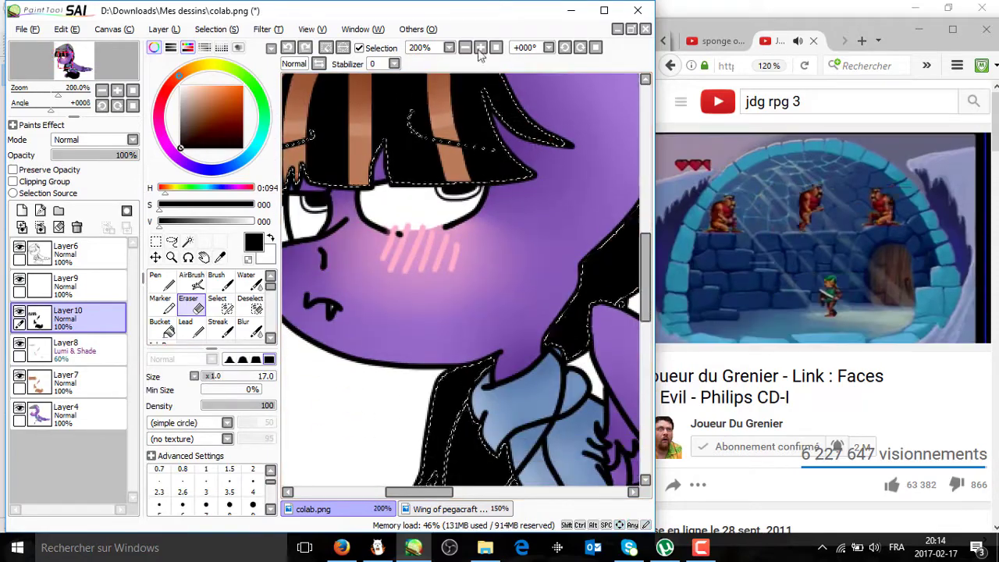
scroll(558, 233, up, 3)
scroll(305, 415, down, 3)
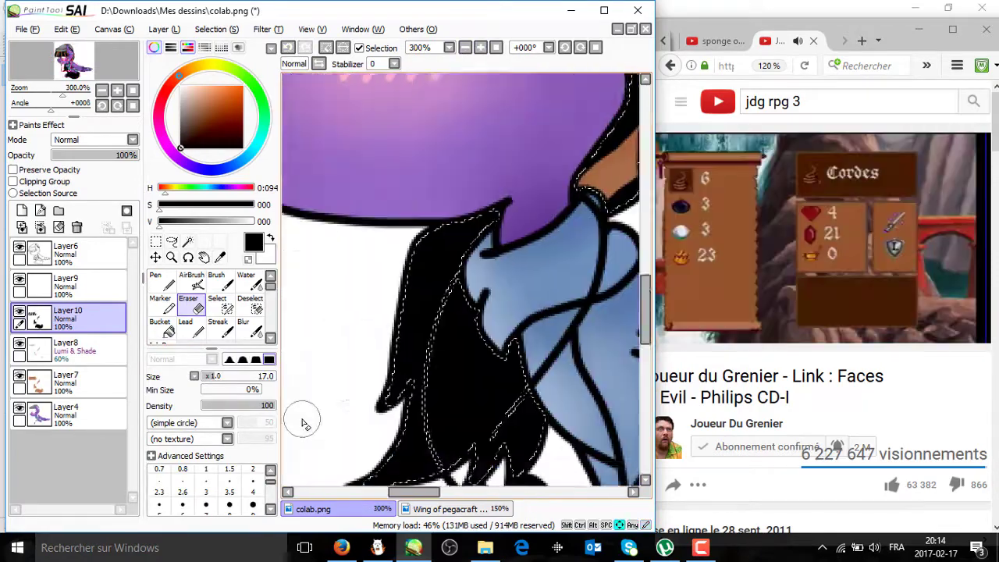
click(465, 48)
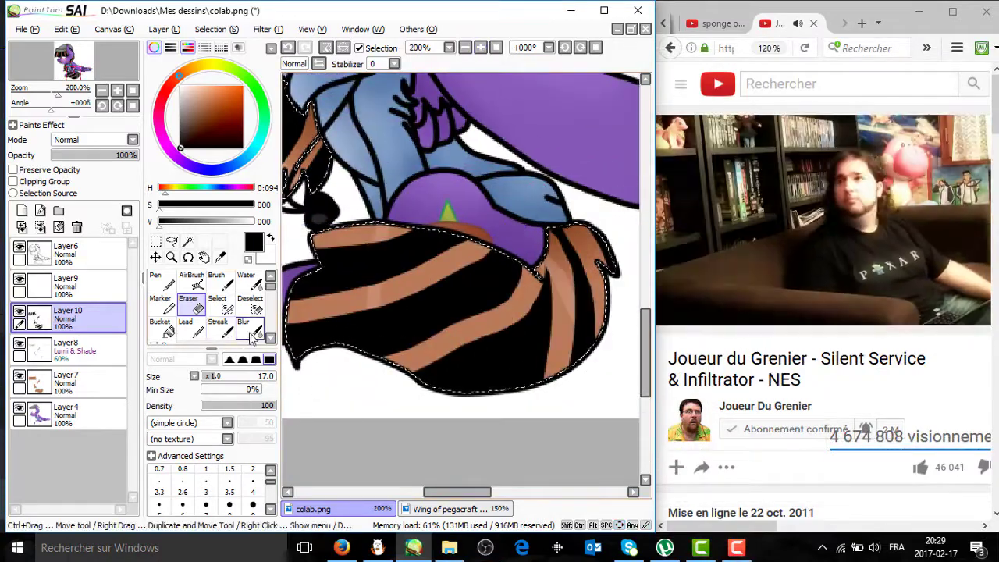
- Soften the black bands on the fringe, mane and tail with the 17 px Blur and set Layer10's opacity to 19%
scroll(214, 381, up, 5)
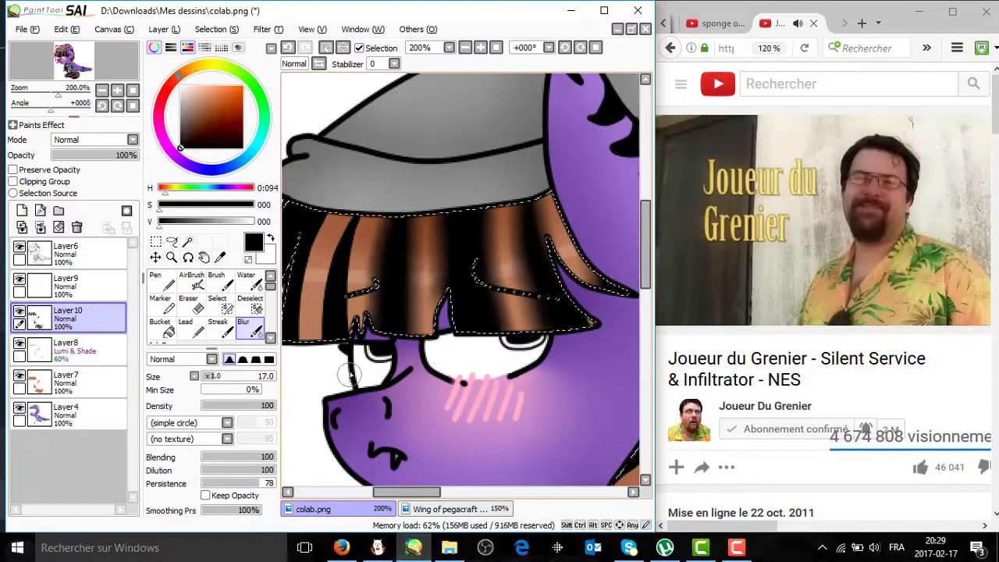
scroll(322, 400, left, 2)
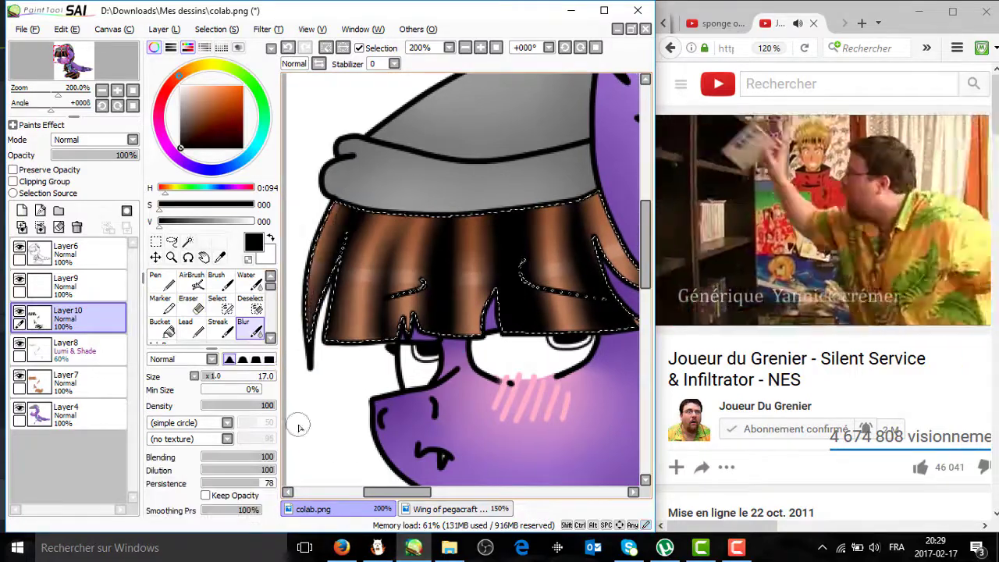
scroll(299, 427, down, 5)
scroll(299, 427, right, 5)
scroll(360, 453, down, 5)
scroll(359, 453, left, 2)
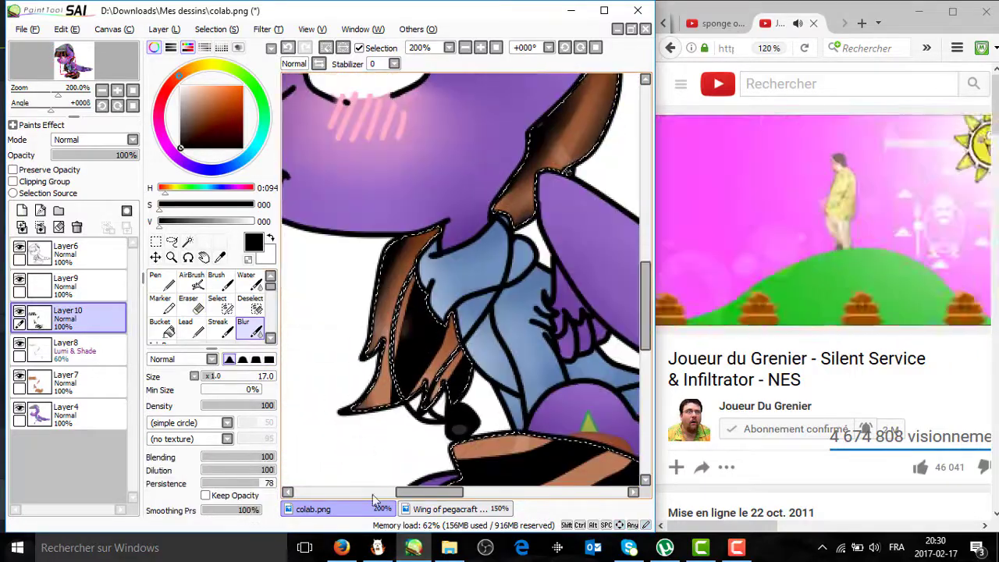
scroll(373, 498, down, 5)
scroll(574, 206, right, 3)
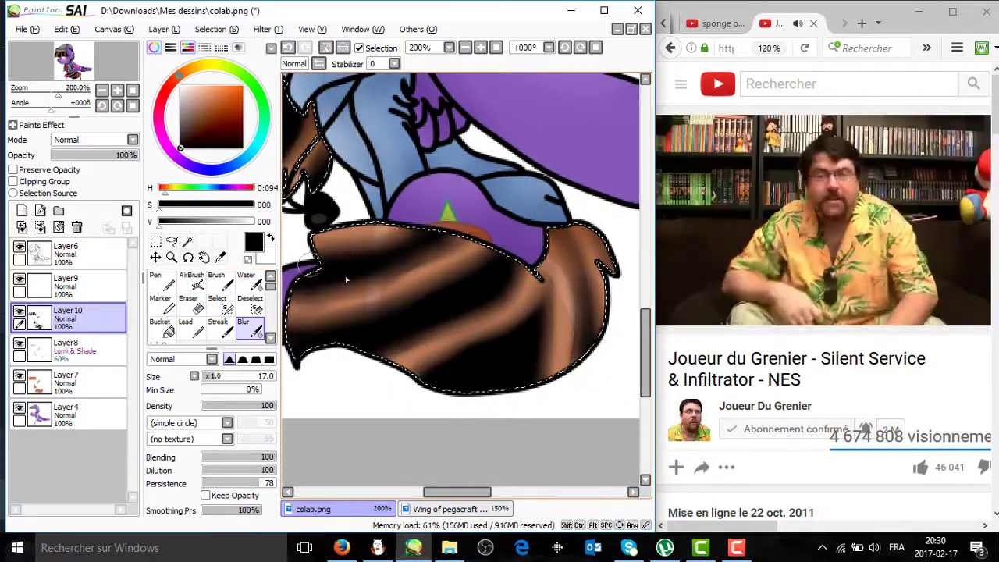
click(466, 48)
- Stroke white hair streaks over the fringe, mane and tail on a new layer above Layer10 with the 54 px Streak brush
click(222, 326)
key(ctrl+plus)
key(ctrl+plus)
key(ctrl+plus)
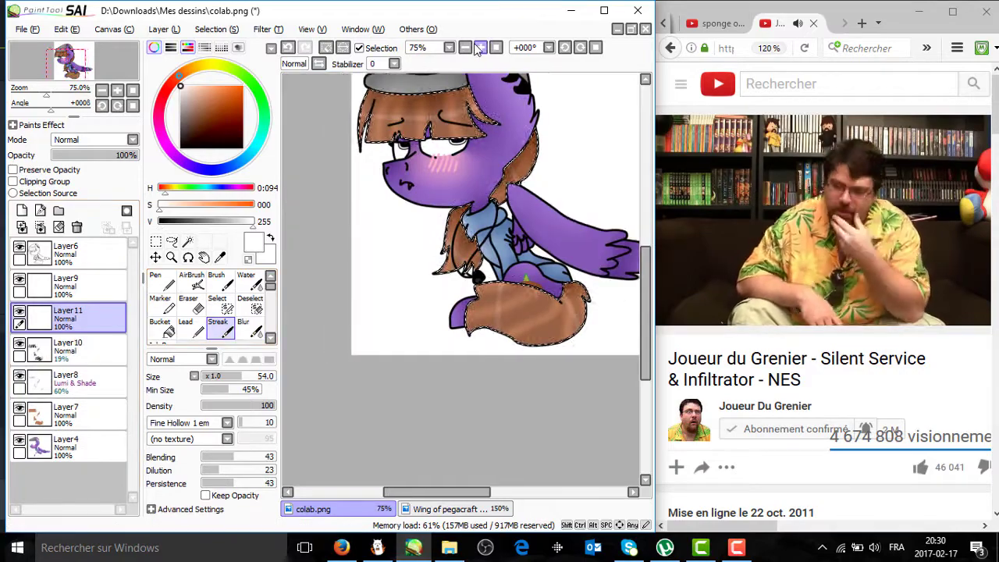
drag(344, 156, 503, 128)
scroll(161, 193, down, 2)
scroll(160, 193, right, 3)
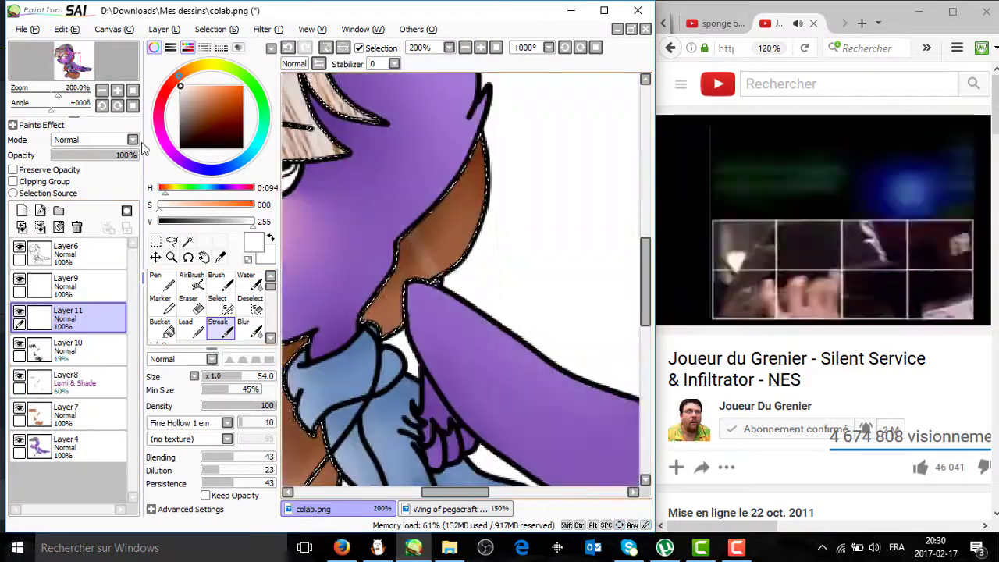
scroll(374, 273, down, 6)
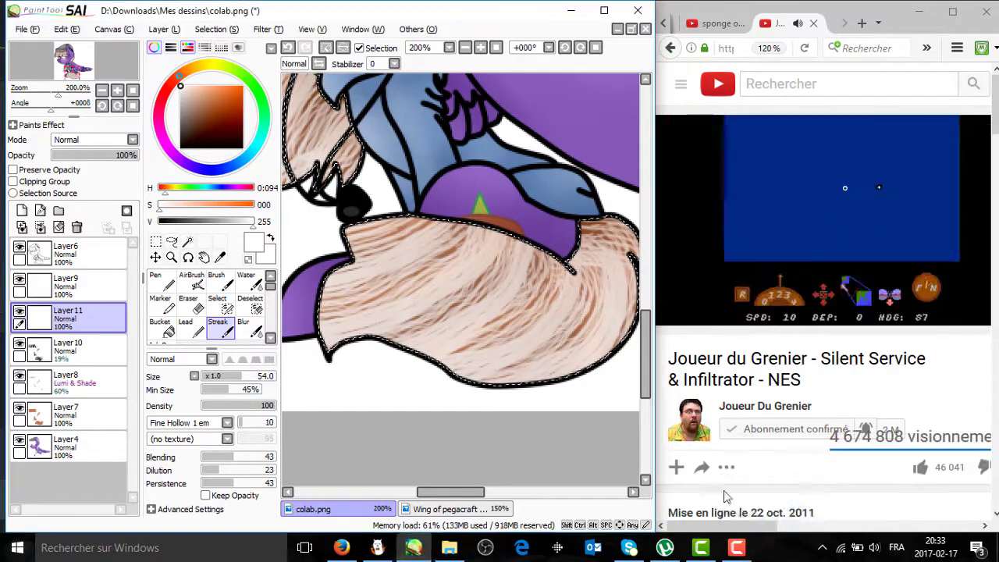
- Lower Layer11 to 15% opacity and stroke black hair streaks over the mane and tail on Layer9, also at 15%
click(464, 49)
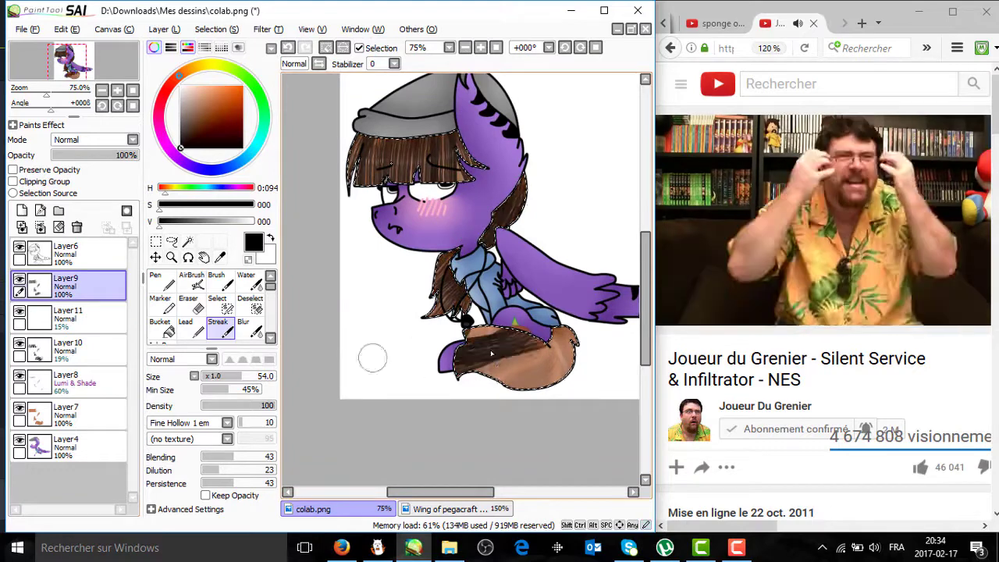
click(70, 316)
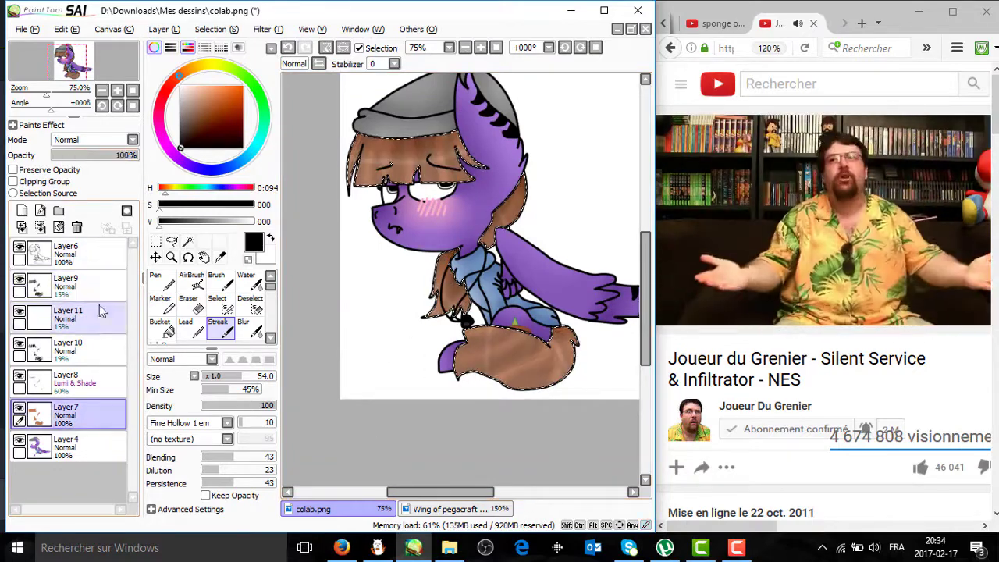
- Set Layer11 to Luminosity and Layer9 and Layer10 to Shade, with Layer10's opacity at 17%
click(94, 139)
click(78, 199)
click(70, 285)
click(93, 139)
click(79, 211)
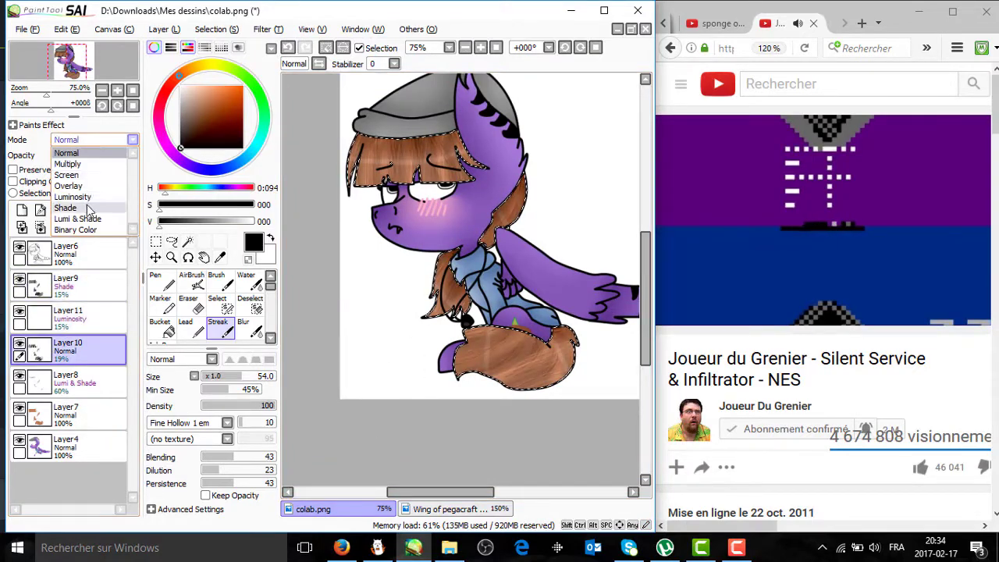
click(66, 208)
- Merge the hair shading layers Layer8, Layer10, Layer11 and Layer9 down into Layer7
click(78, 379)
key(ctrl+e)
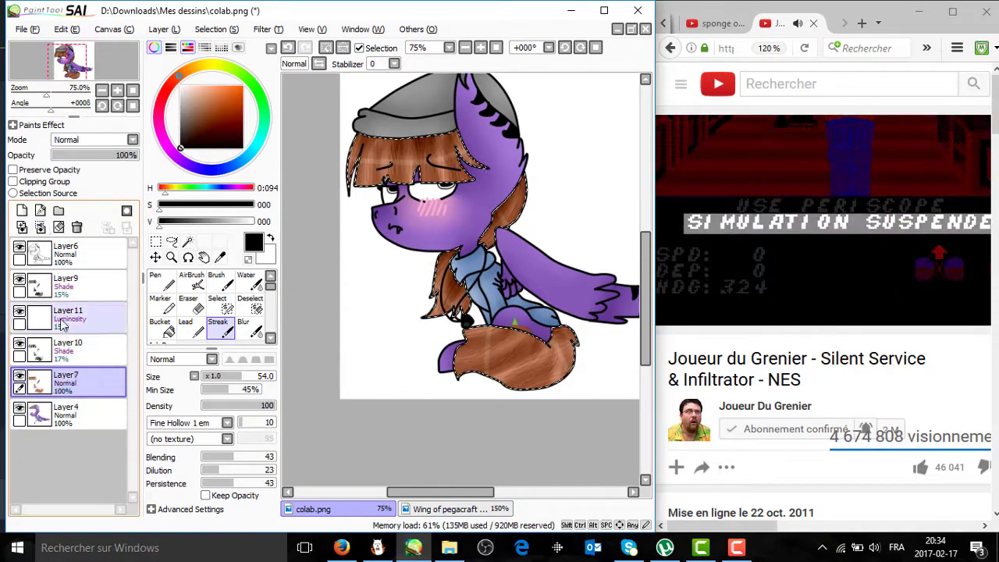
click(62, 326)
key(ctrl+e)
key(ctrl+e)
click(67, 282)
key(ctrl+e)
- Merge the finished hair on Layer7 down into Layer4
click(465, 48)
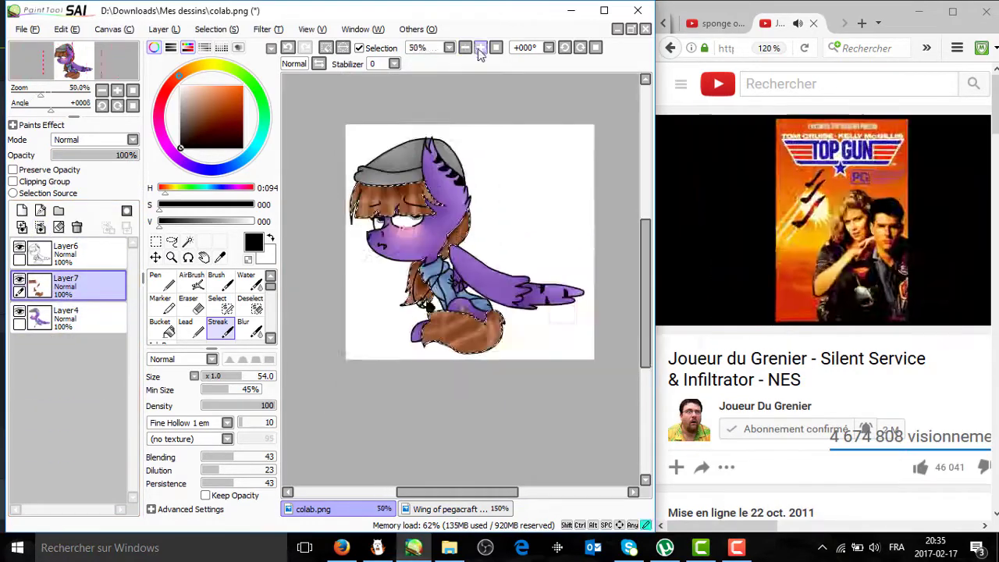
click(480, 48)
click(480, 47)
click(480, 47)
key(ctrl+e)
- Select the inside of the pony's fang on Layer6 with the Magic Wand and fill it white on Layer4
click(187, 241)
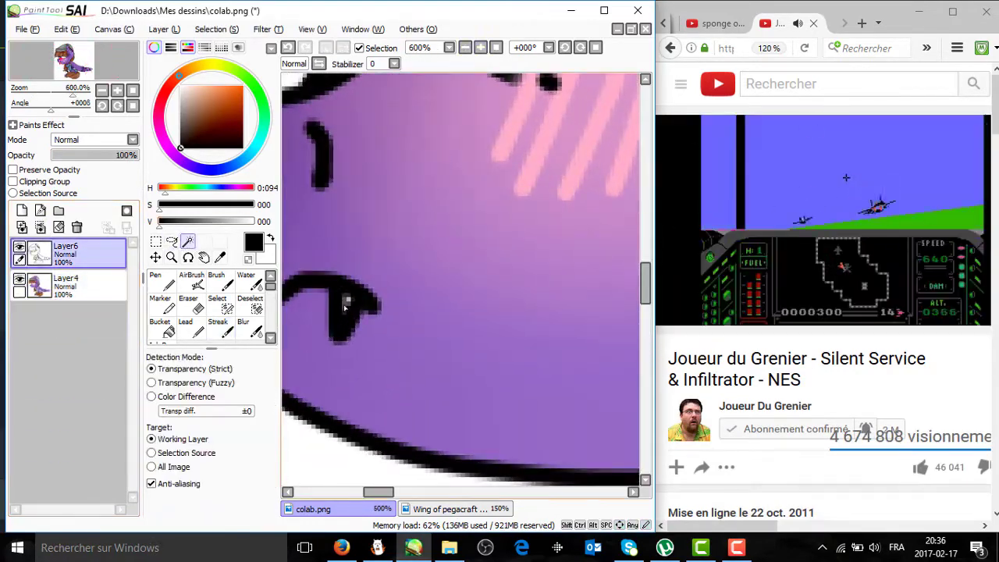
click(180, 85)
click(465, 47)
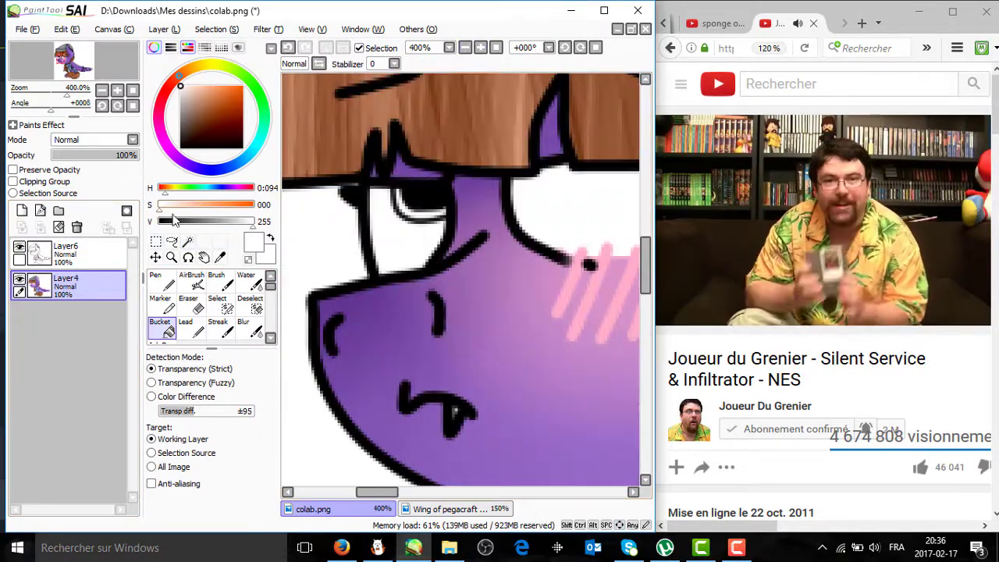
- Select the whites of both eyes using the anti-aliased Magic Wand on Layer6 and the Select brush
click(66, 251)
click(187, 241)
click(151, 483)
click(465, 48)
click(480, 48)
click(480, 48)
click(480, 48)
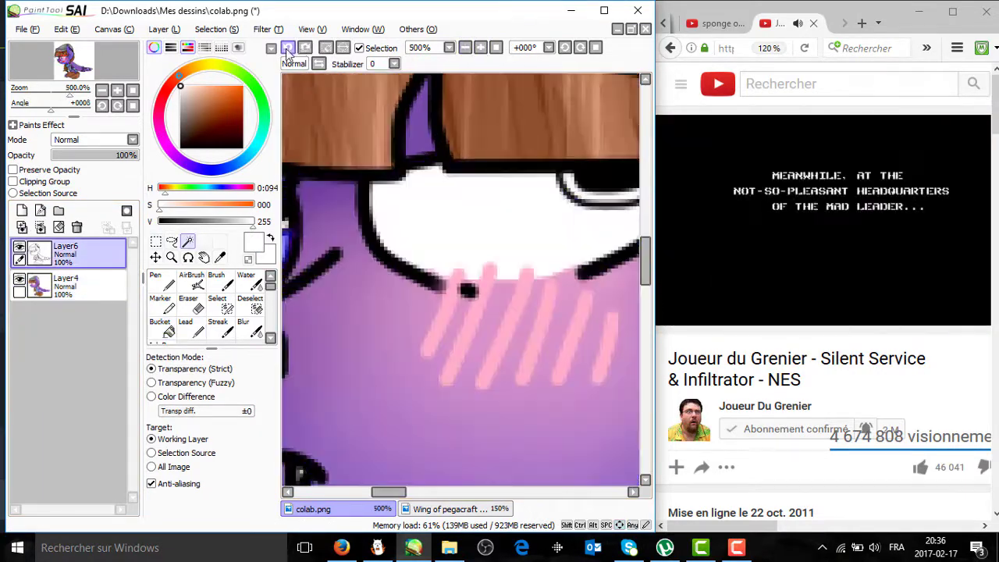
click(218, 302)
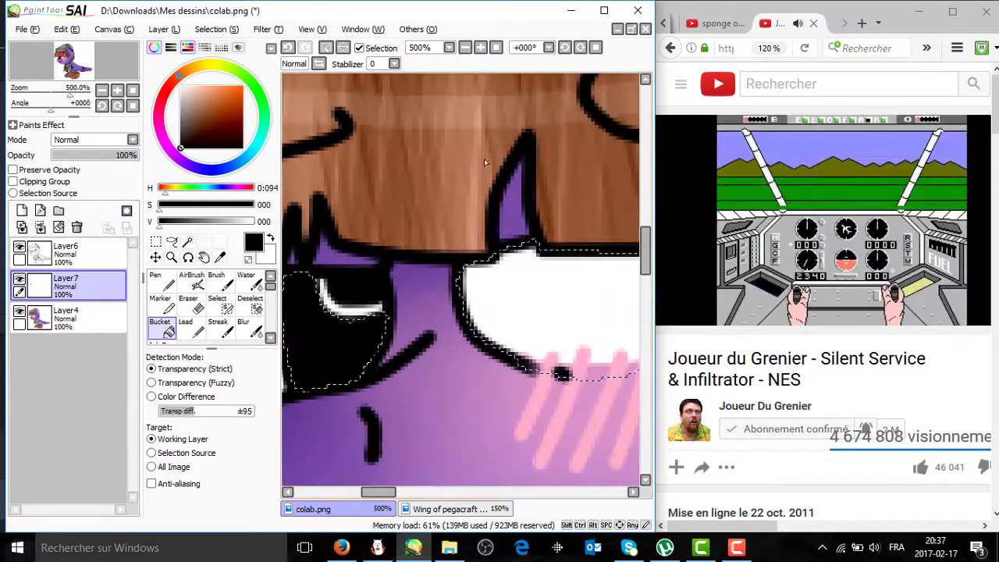
- Shade the selected eyes in black on Layer7 beneath Layer4, thinning the shade with the 27 px Eraser and softening it with the 17 px Blur
click(465, 47)
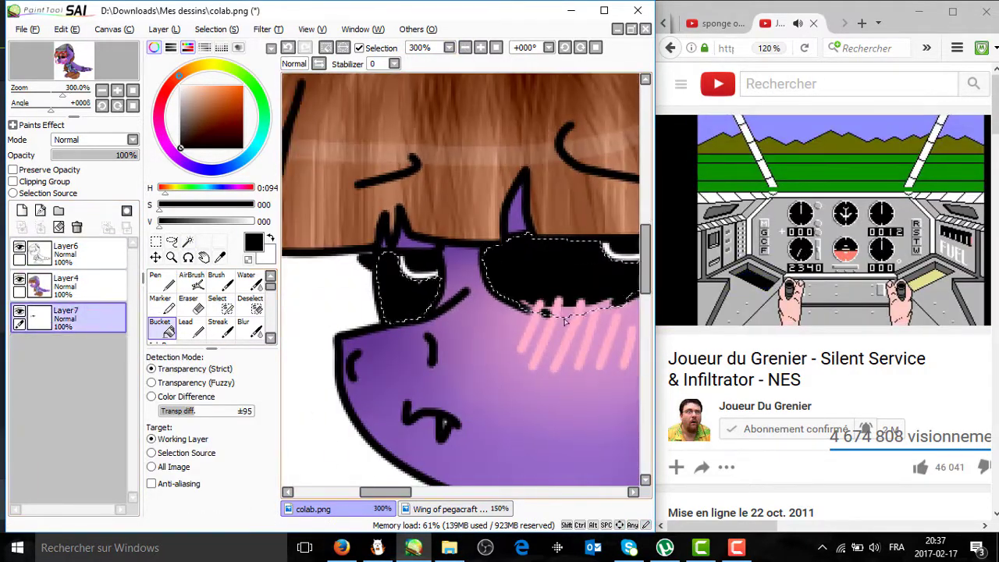
key(e)
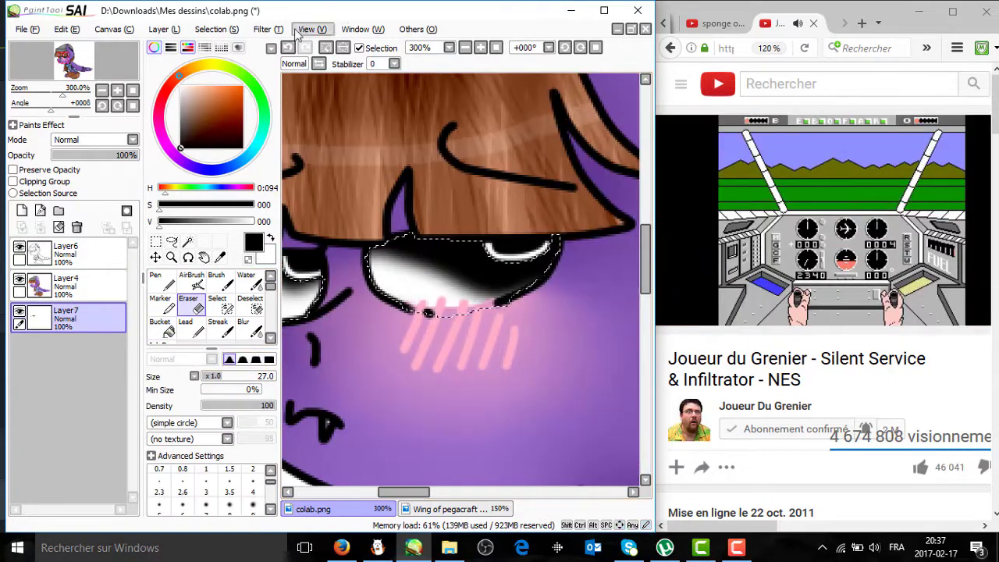
click(244, 326)
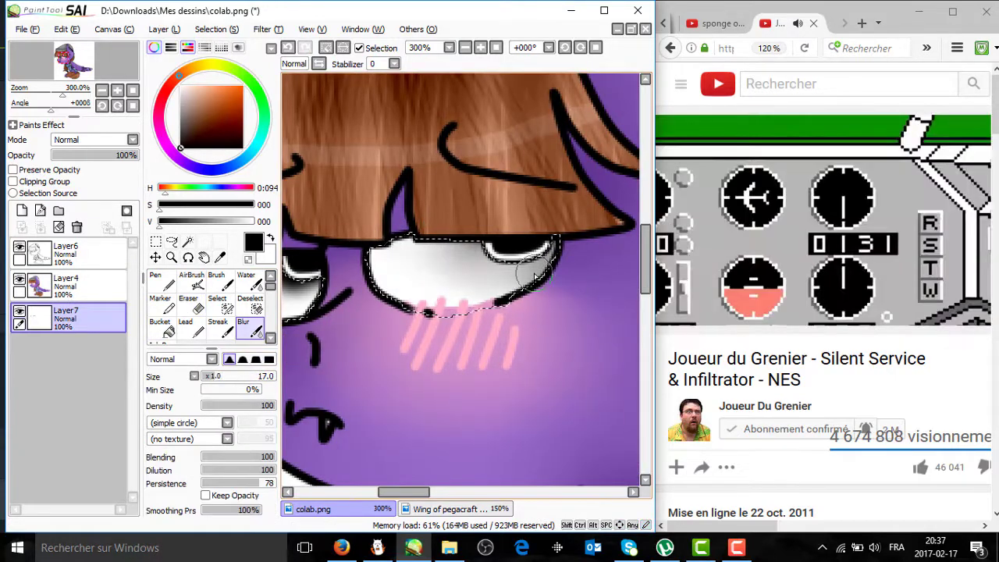
scroll(536, 278, down, 2)
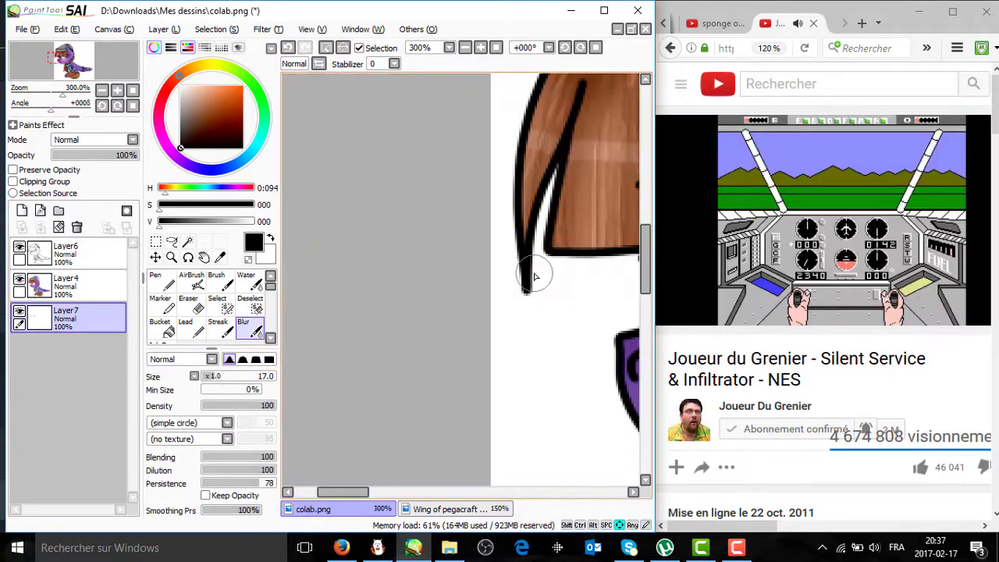
- Merge Layer4 down into Layer7 and select the irises of both eyes on Layer6 with the 6 px Select brush
key(ctrl+e)
scroll(468, 274, up, 7)
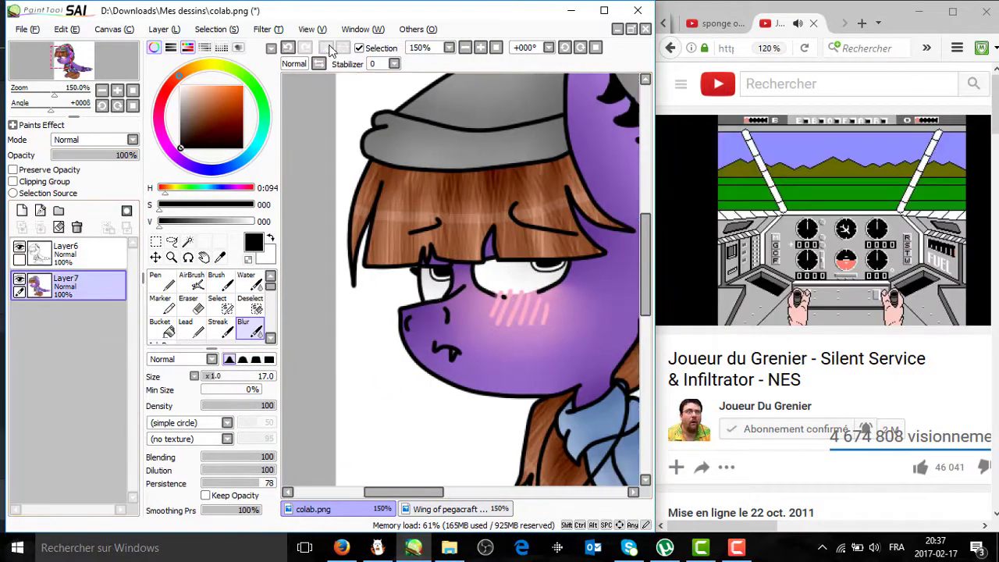
click(66, 253)
click(187, 241)
click(217, 306)
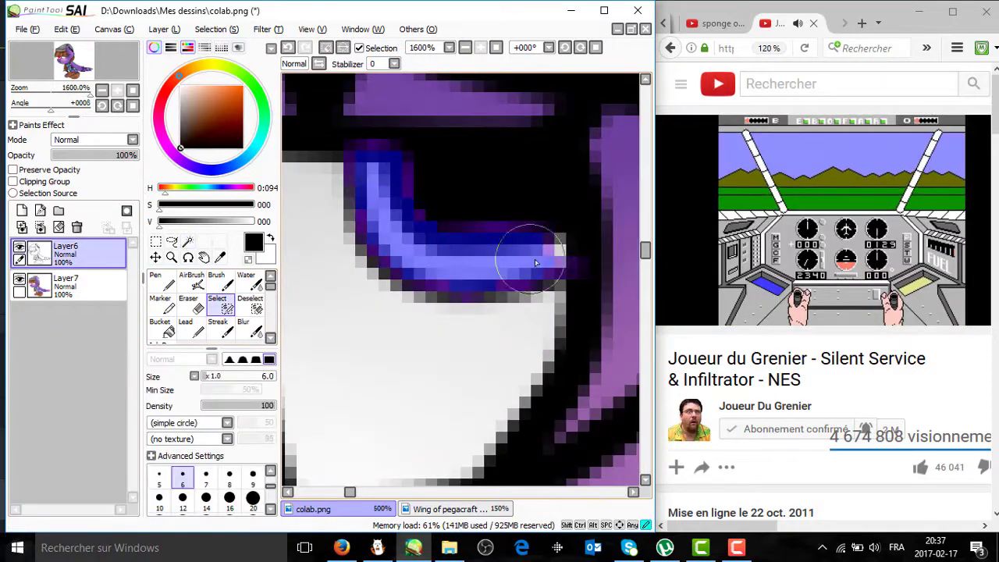
scroll(547, 250, down, 2)
scroll(562, 223, up, 2)
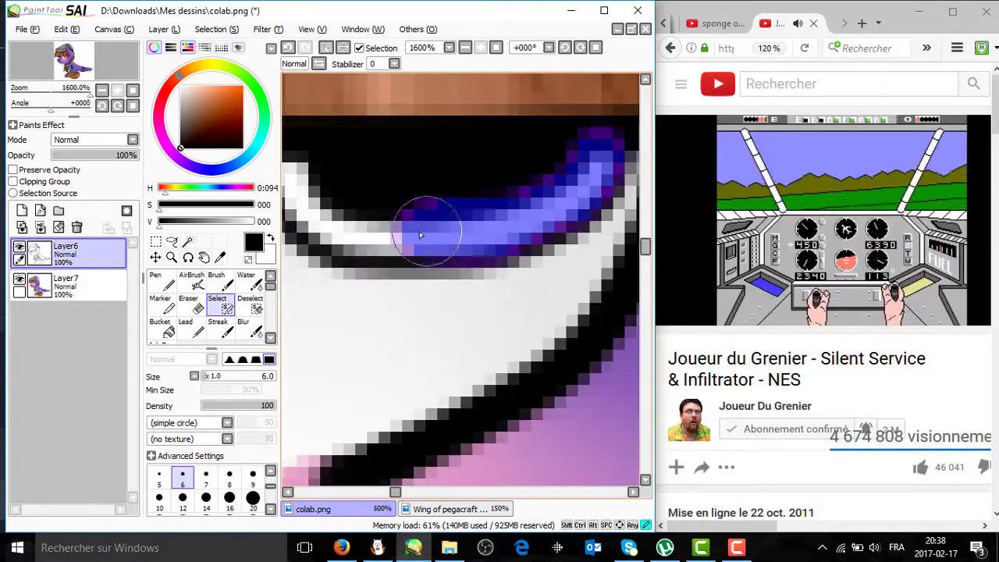
drag(420, 235, 335, 247)
scroll(528, 298, down, 6)
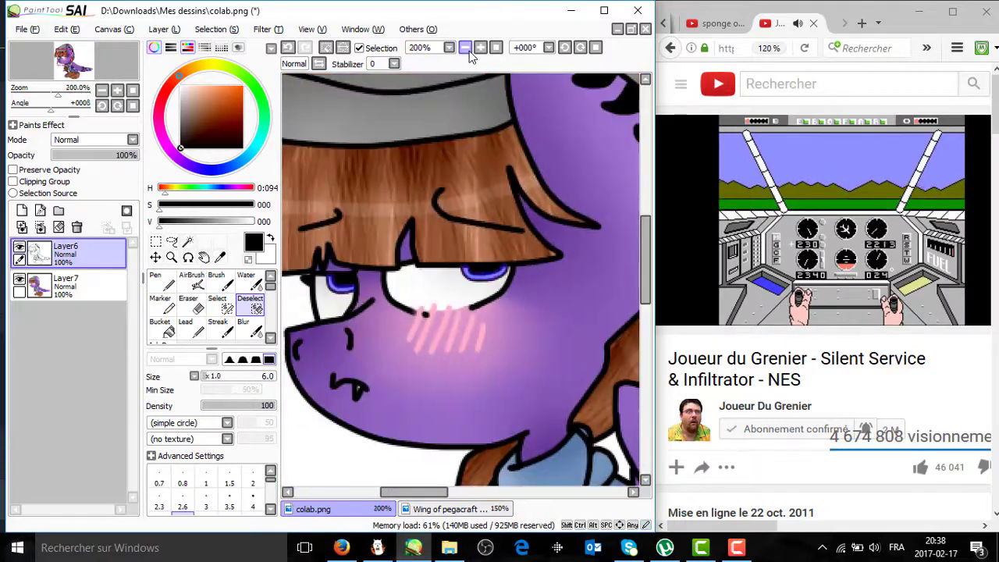
- Paint the selected irises on a new layer above Layer7 with the 10 px Pen, using mint greens sampled from the ref sheet's eyes
click(453, 508)
click(481, 48)
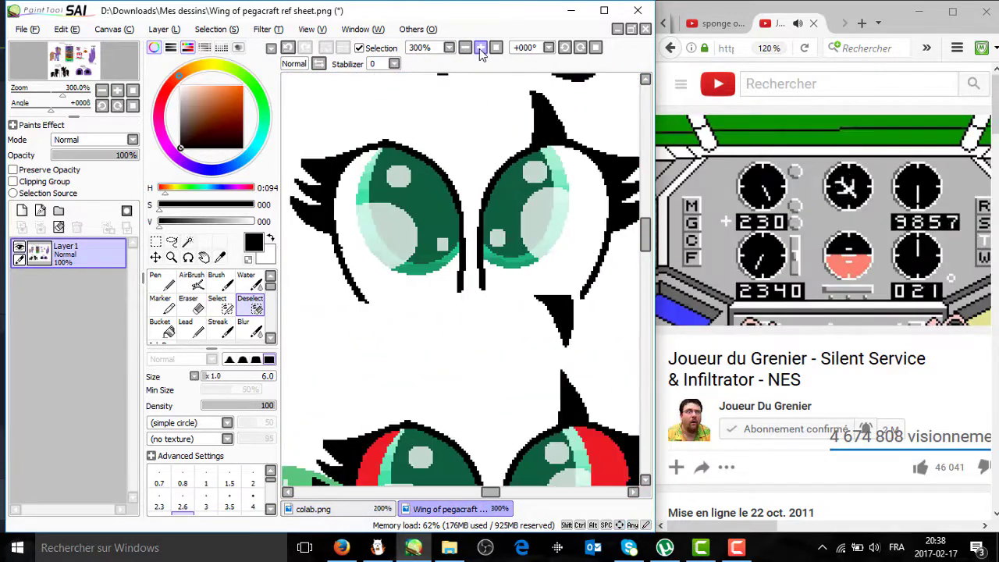
key(n)
right_click(553, 168)
click(313, 508)
scroll(447, 274, up, 2)
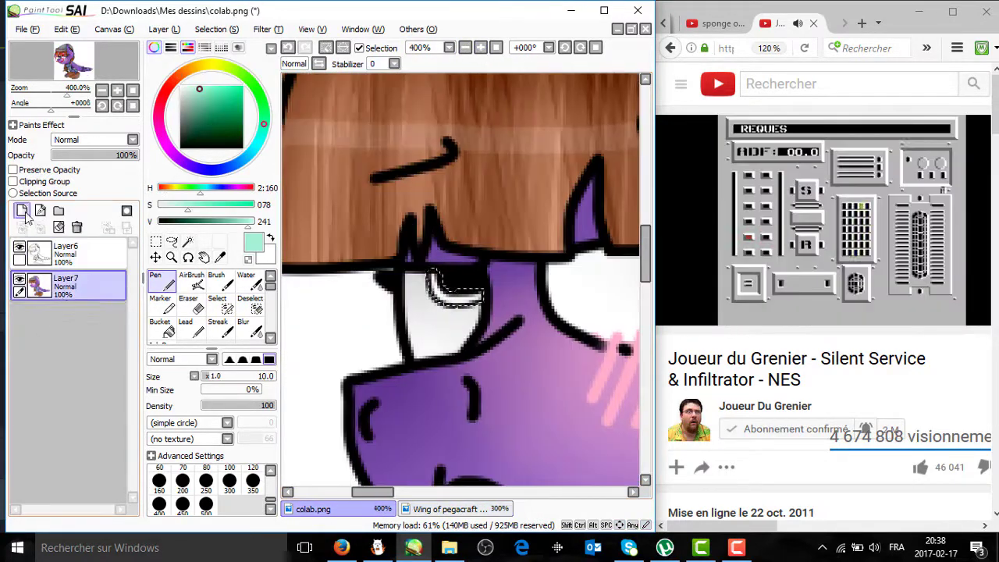
drag(448, 274, 213, 265)
click(453, 509)
right_click(405, 168)
click(313, 508)
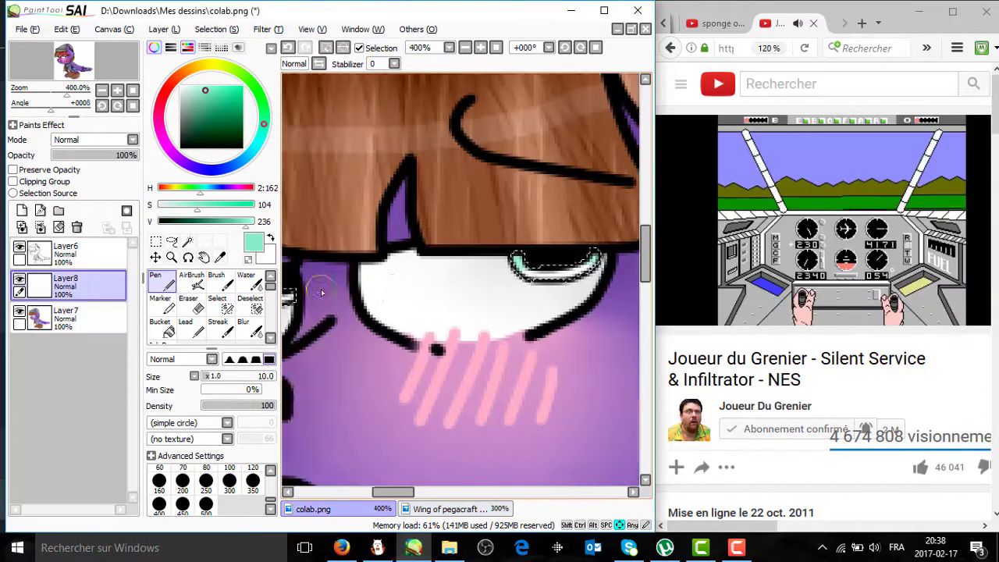
drag(486, 265, 572, 266)
- Shade the irises on Layer8 with the dark, medium and light greens sampled from the ref sheet's eye colour swatches
click(449, 509)
click(311, 509)
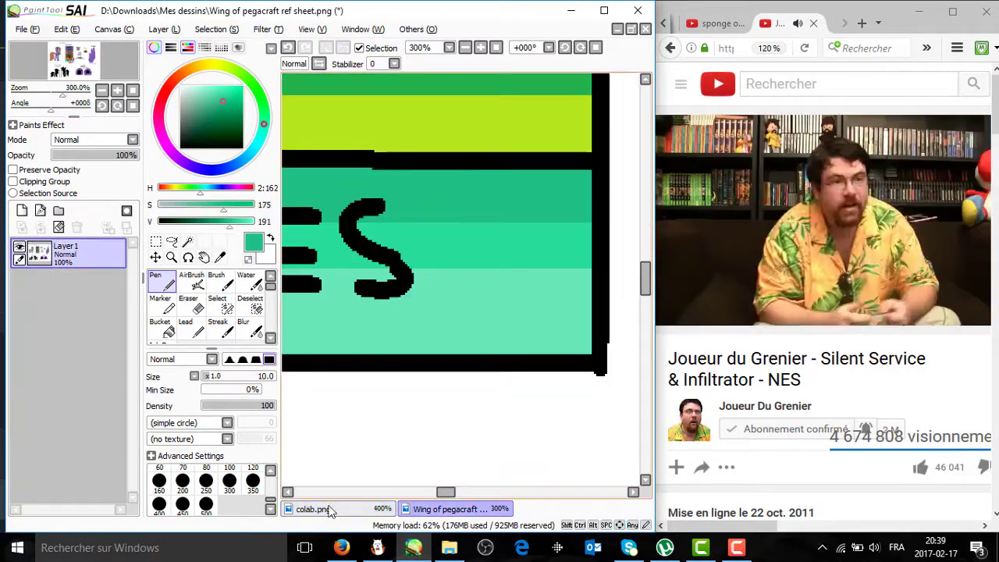
key(b)
drag(398, 288, 461, 273)
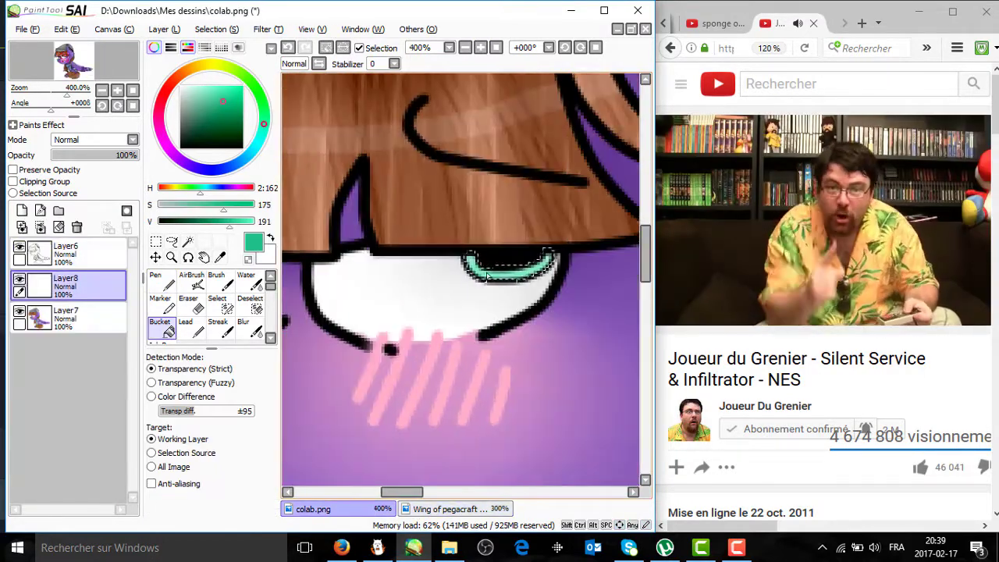
click(449, 508)
click(313, 508)
key(n)
click(449, 508)
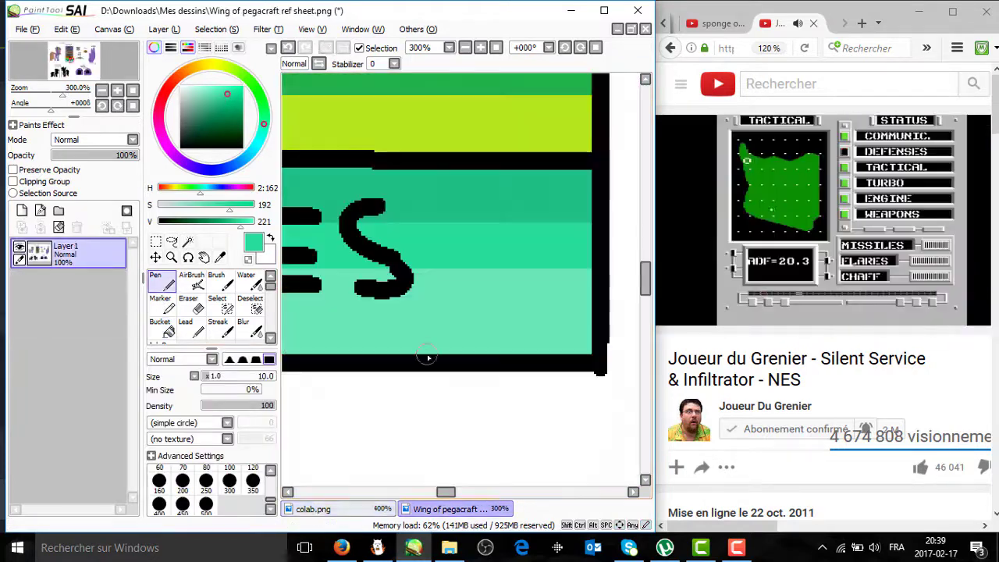
click(313, 509)
drag(587, 299, 500, 266)
- Blend the greens in both irises on Layer8 with the 6 px Blur
click(243, 325)
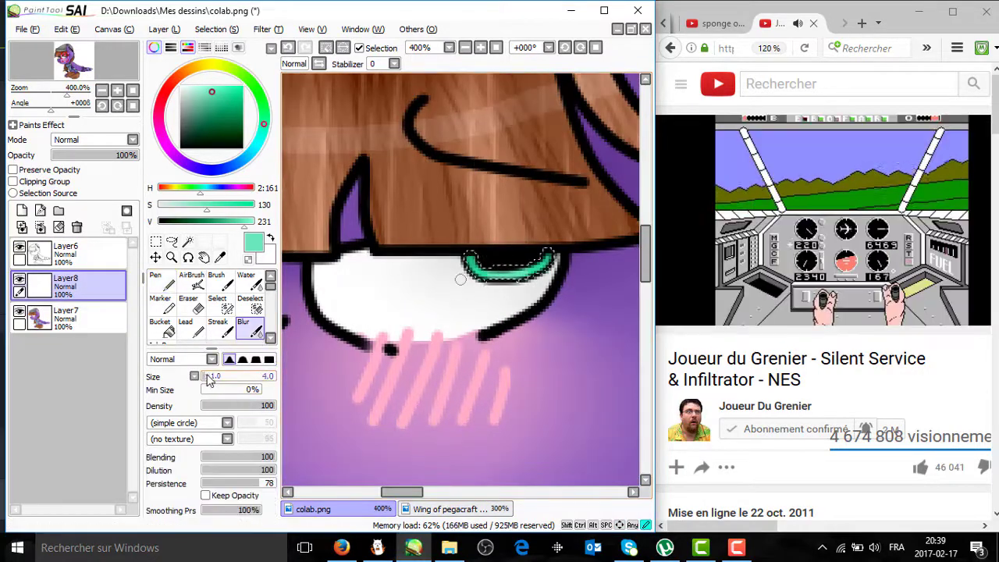
click(480, 47)
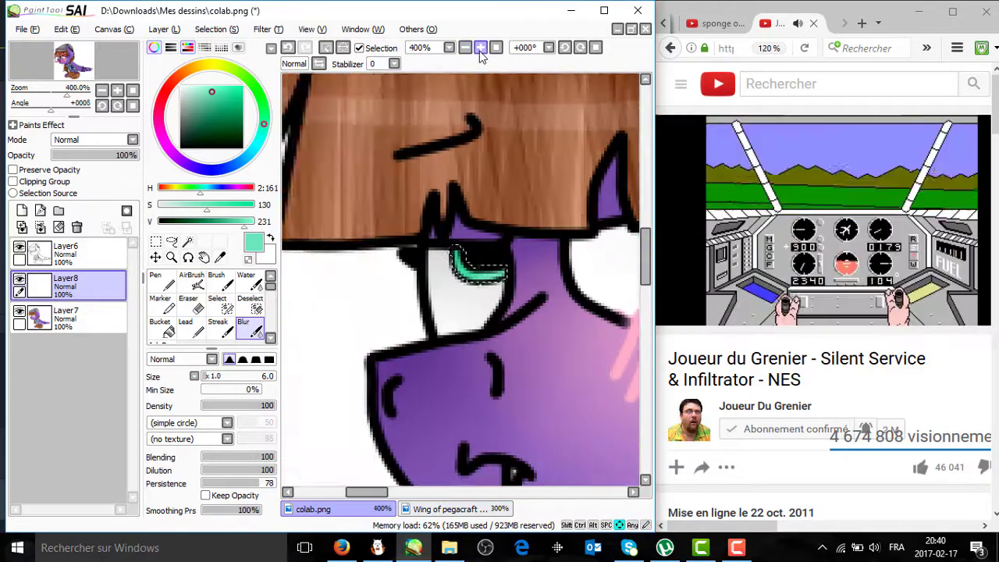
click(480, 47)
- Add Layer9 and Layer10 above Layer8 in Lumi & Shade mode, airbrush white on the iris, and set Layer9 to 74% opacity
click(191, 282)
scroll(461, 281, right, 3)
click(22, 211)
click(22, 210)
click(78, 316)
click(94, 139)
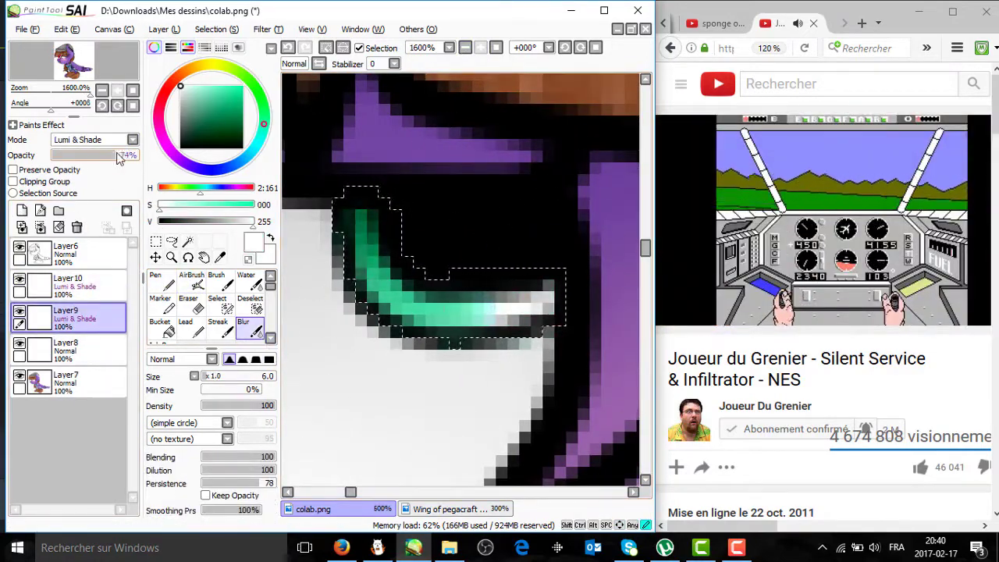
- Airbrush black shading and white highlights at 19 px on the irises, with Layer10 at 23% opacity, and soften them with the 6 px Blur
click(191, 283)
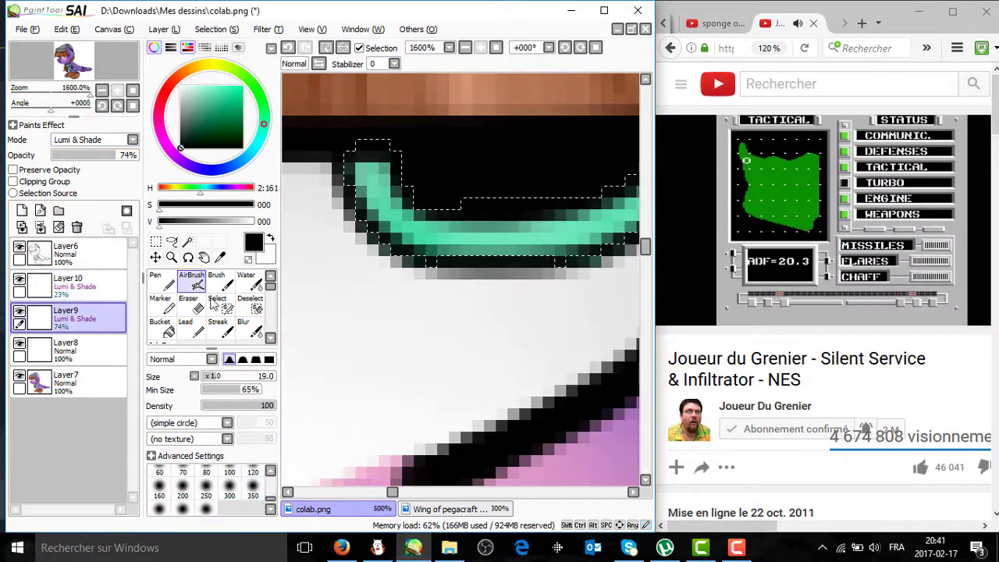
scroll(625, 204, down, 1)
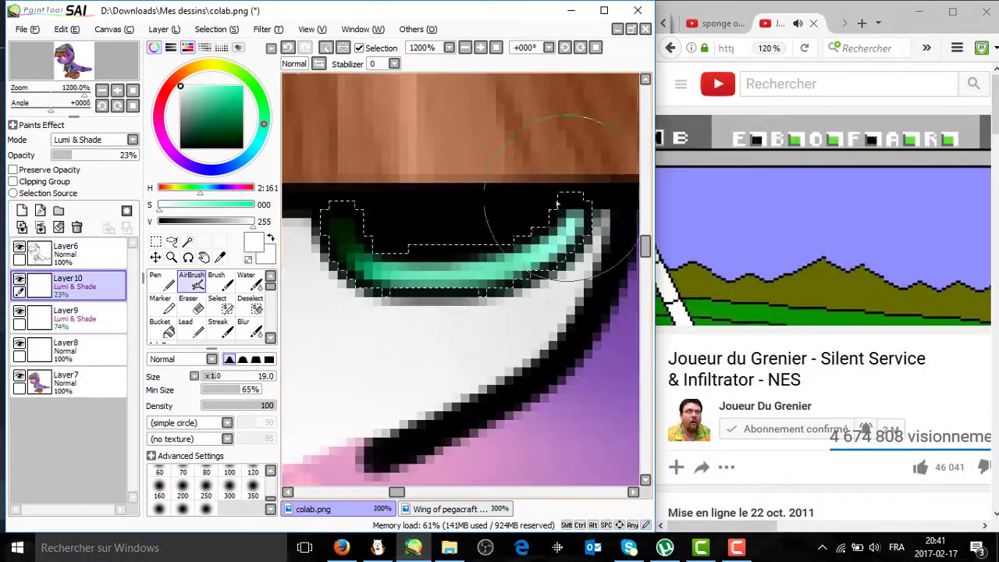
click(254, 332)
click(467, 50)
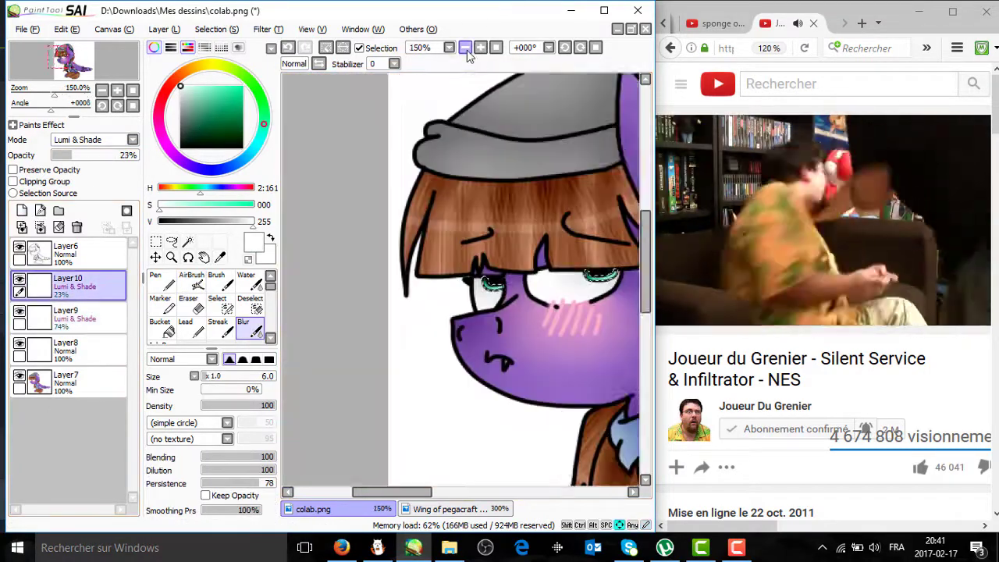
- Add bright white highlights to both irises on a new Luminosity layer with the 4 px AirBrush
click(482, 48)
click(480, 49)
click(481, 48)
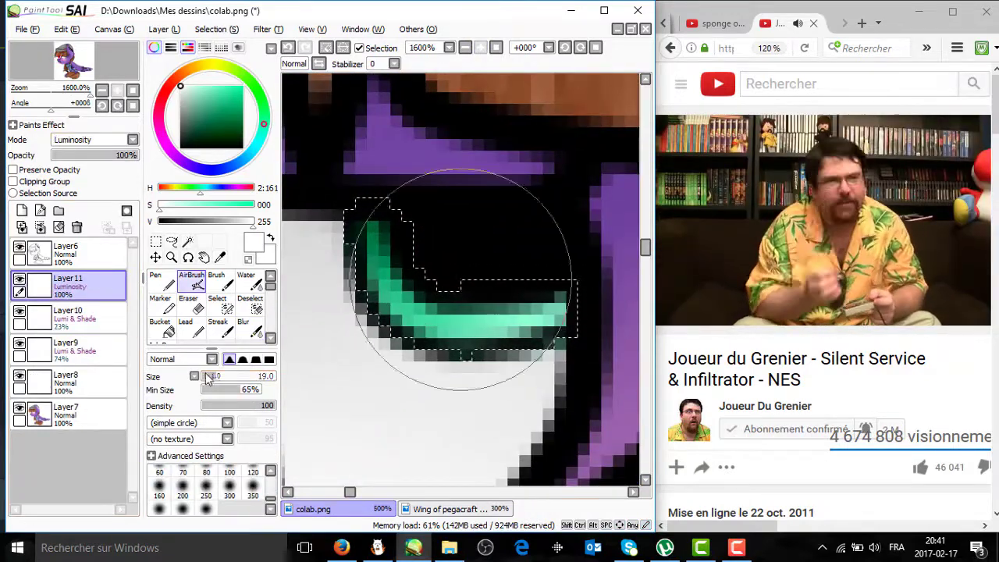
scroll(550, 329, up, 1)
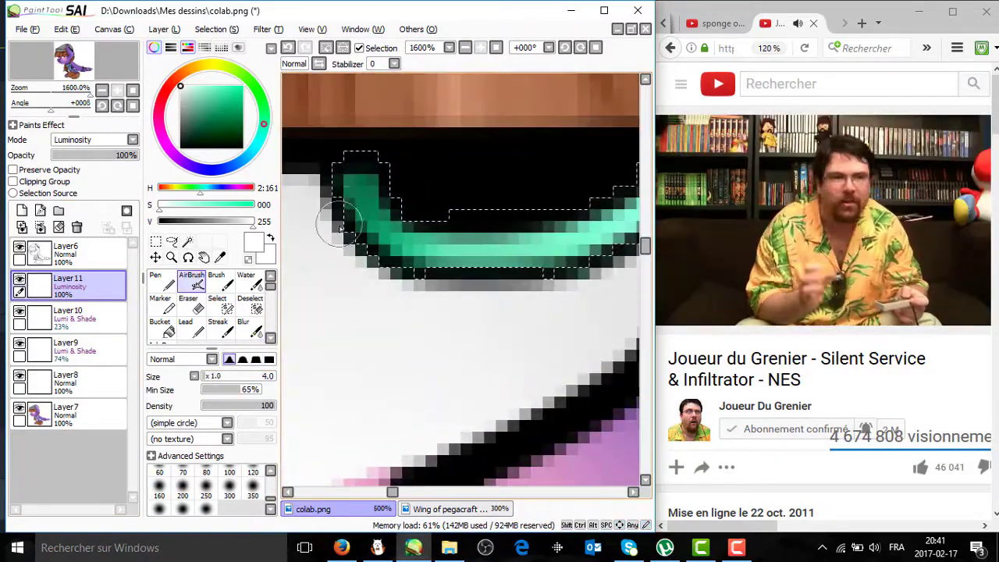
click(465, 48)
scroll(404, 311, down, 4)
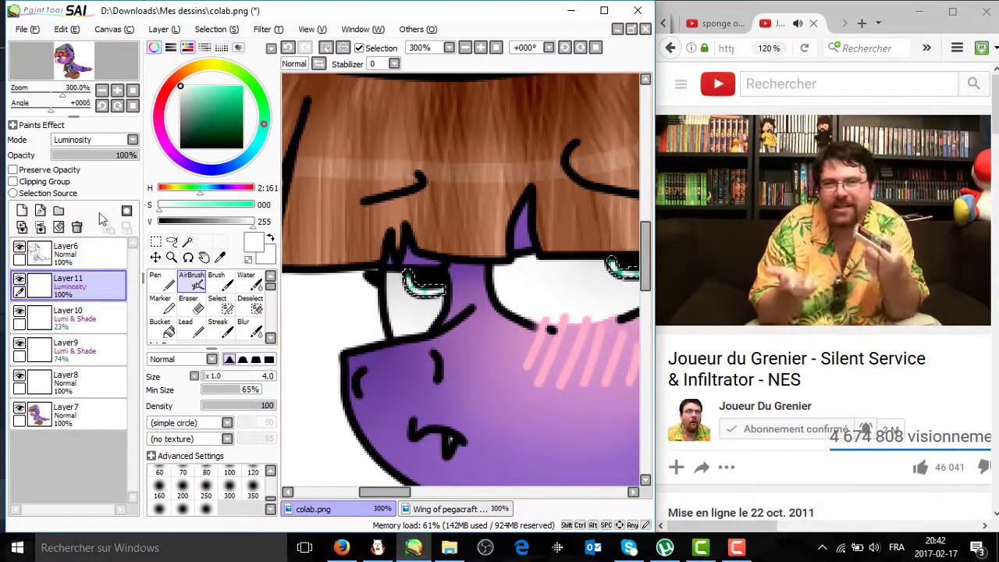
- Merge the four iris layers, Layer11 through Layer8, down into Layer7
key(ctrl+minus)
click(40, 227)
click(40, 227)
click(39, 227)
click(40, 227)
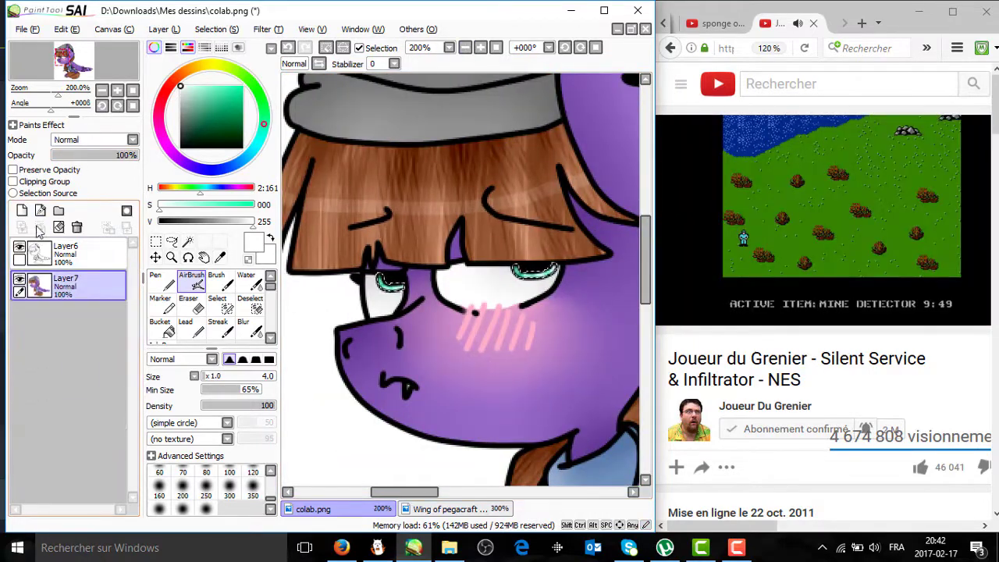
- Clear the selection, paint white eye reflections on a new layer above Layer6 with the 10 px Pen, and set its opacity to 66%
scroll(478, 317, up, 4)
click(22, 210)
click(155, 280)
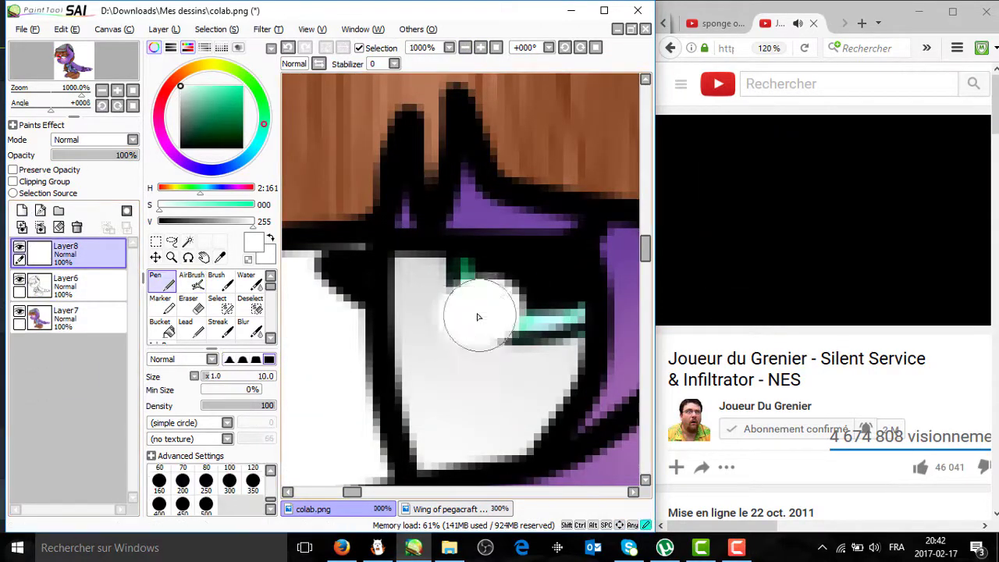
scroll(479, 316, down, 6)
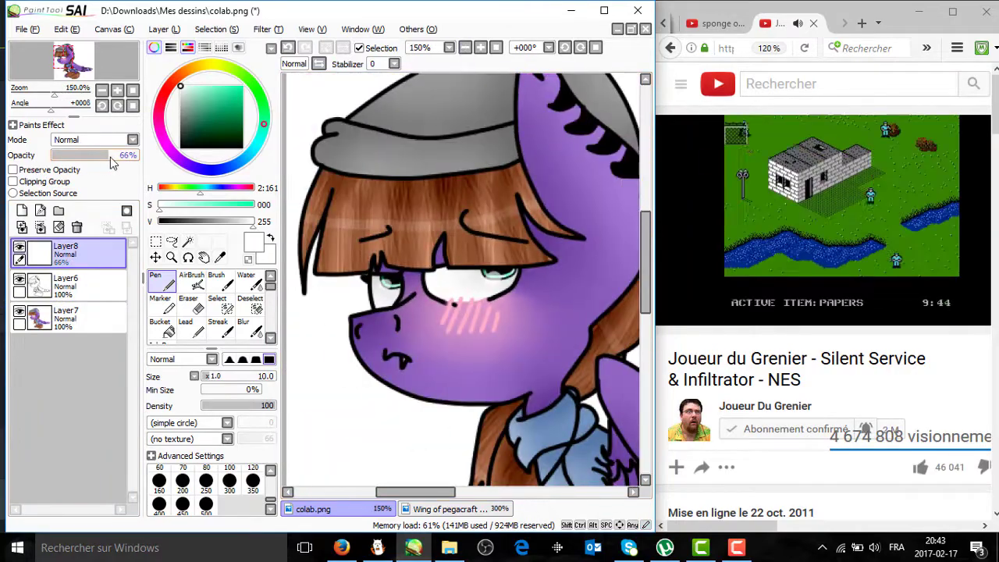
click(466, 47)
click(466, 47)
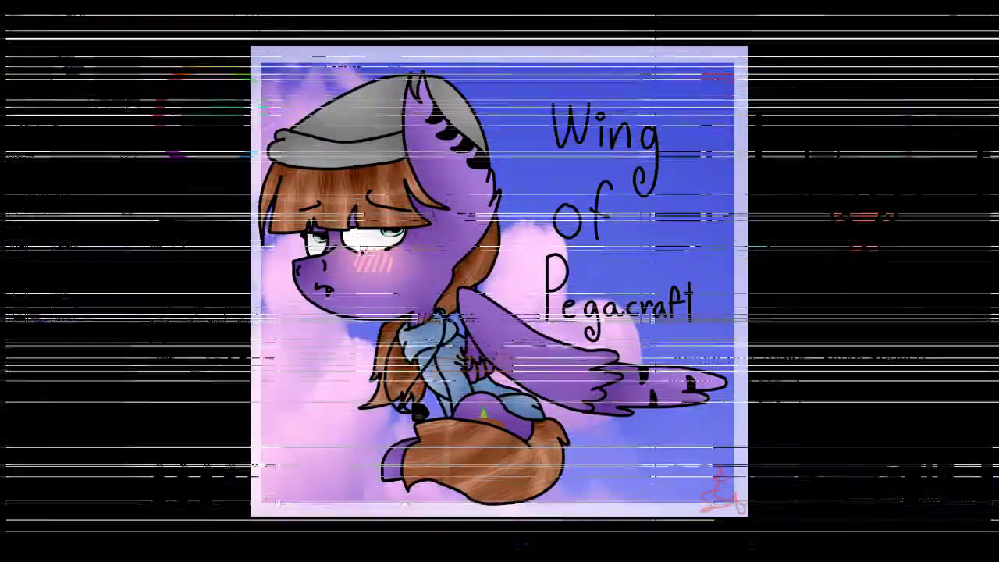